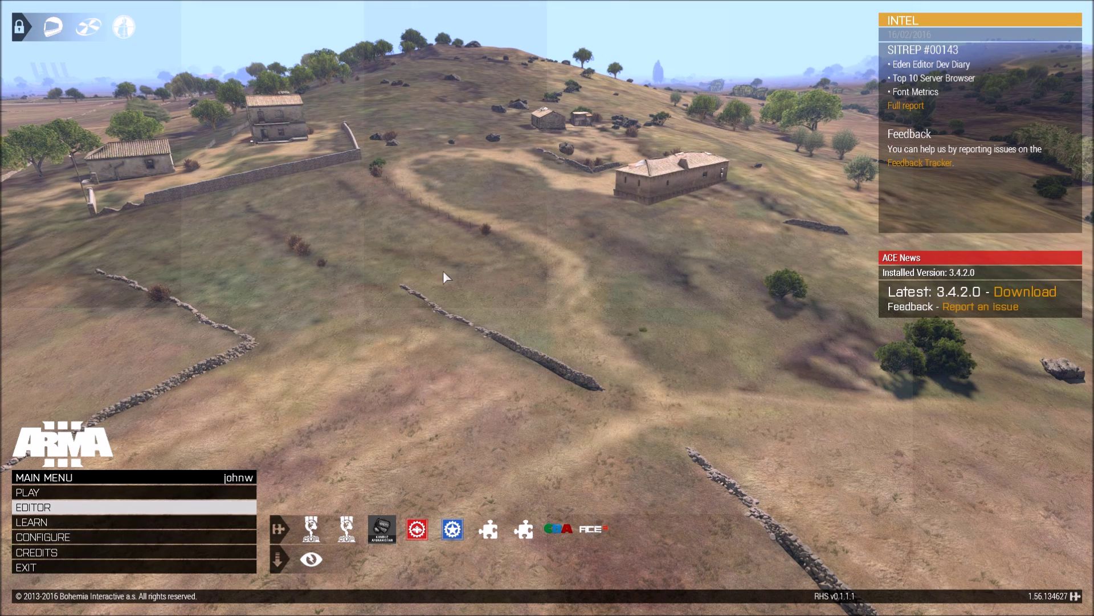
- Open the Altis map in the 3D scenario editor
click(112, 504)
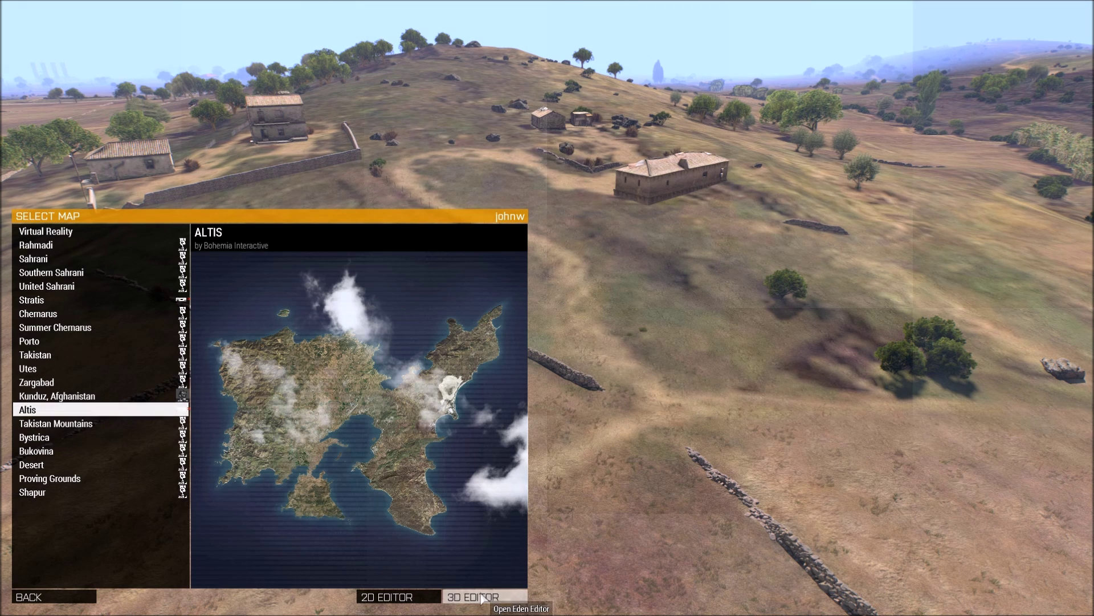
click(52, 591)
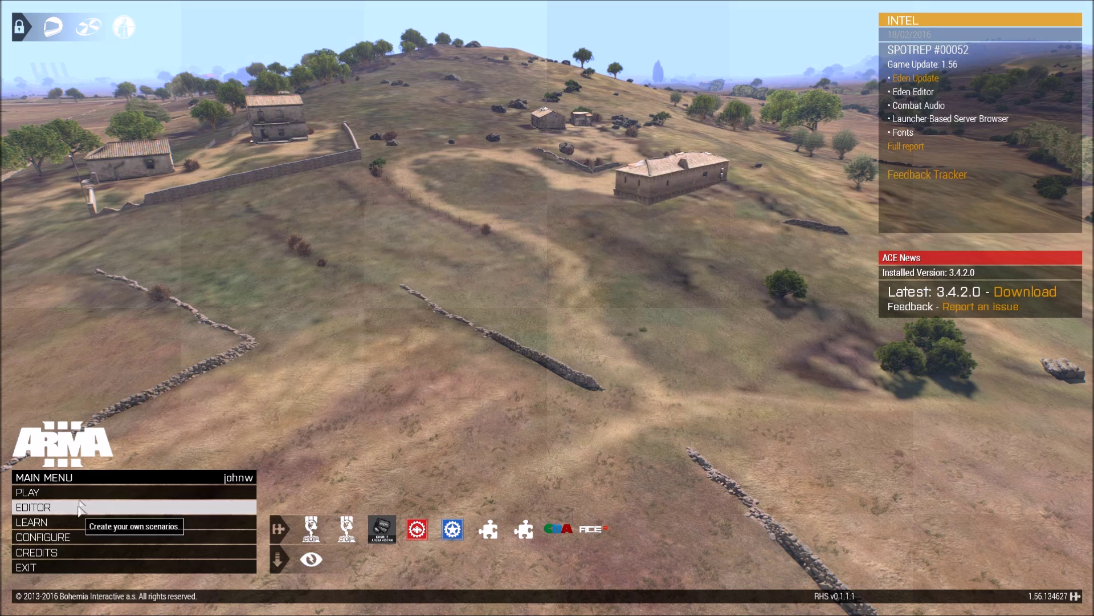
click(46, 510)
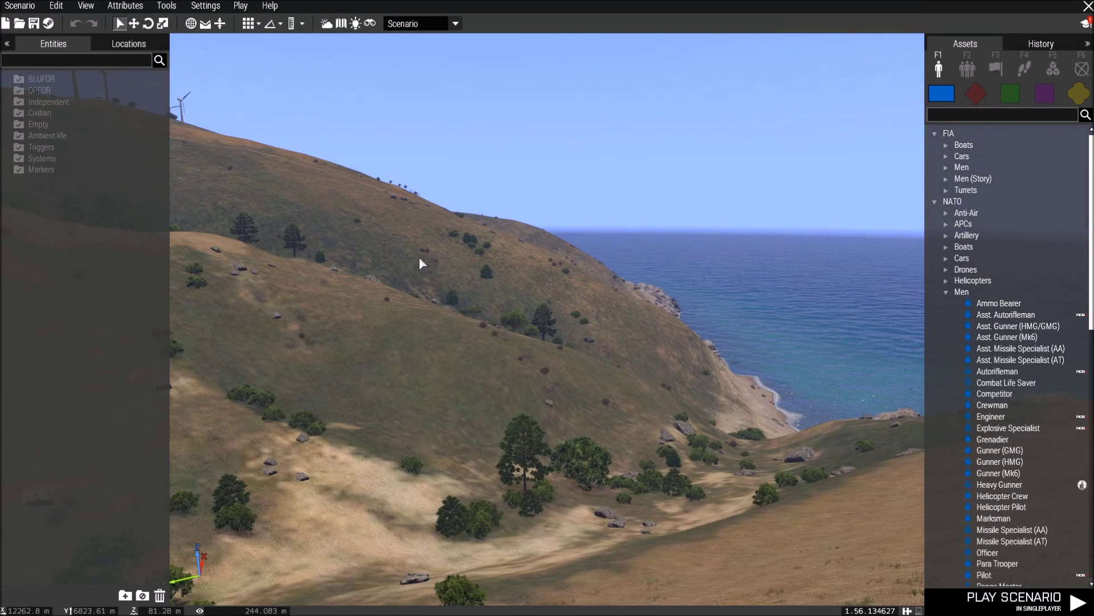
- Survey the Altis terrain around the dirt road near the stone farm building
mouse_move(507, 319)
right_down()
mouse_move(546, 371)
mouse_move(535, 345)
mouse_move(484, 330)
mouse_move(511, 309)
right_up()
key(w)
scroll(574, 346, down, 5)
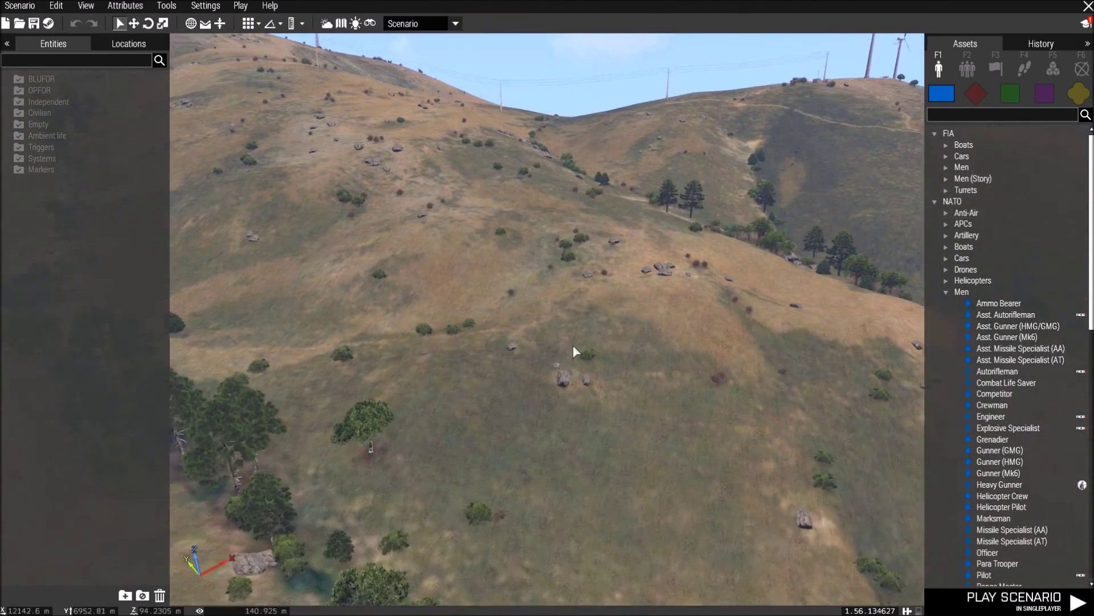
scroll(594, 350, down, 5)
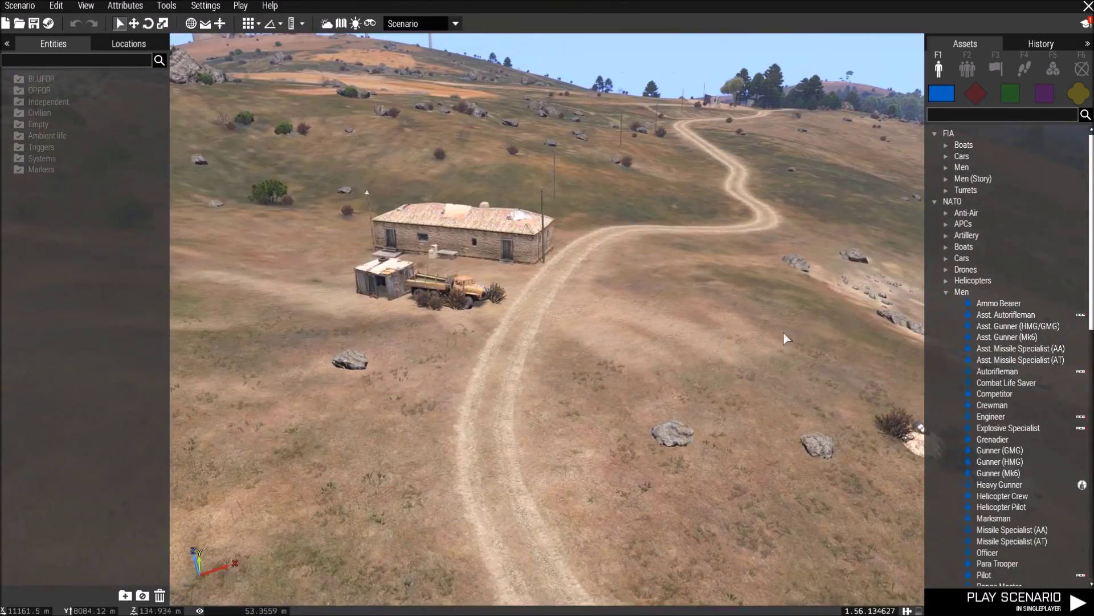
right_drag(784, 331, 651, 152)
key(w)
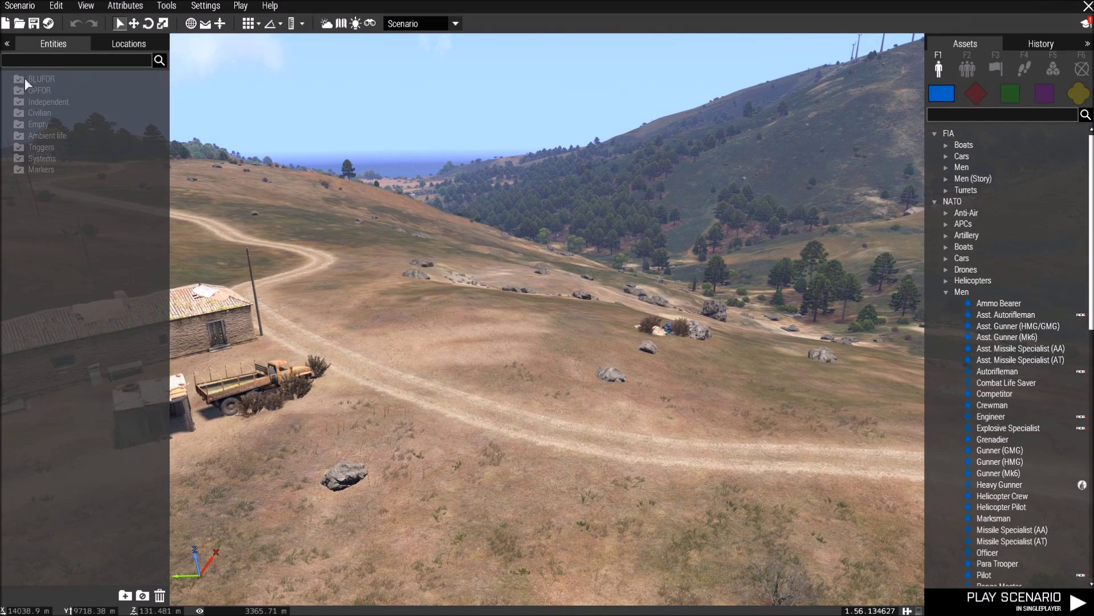
key(a)
right_drag(536, 251, 701, 285)
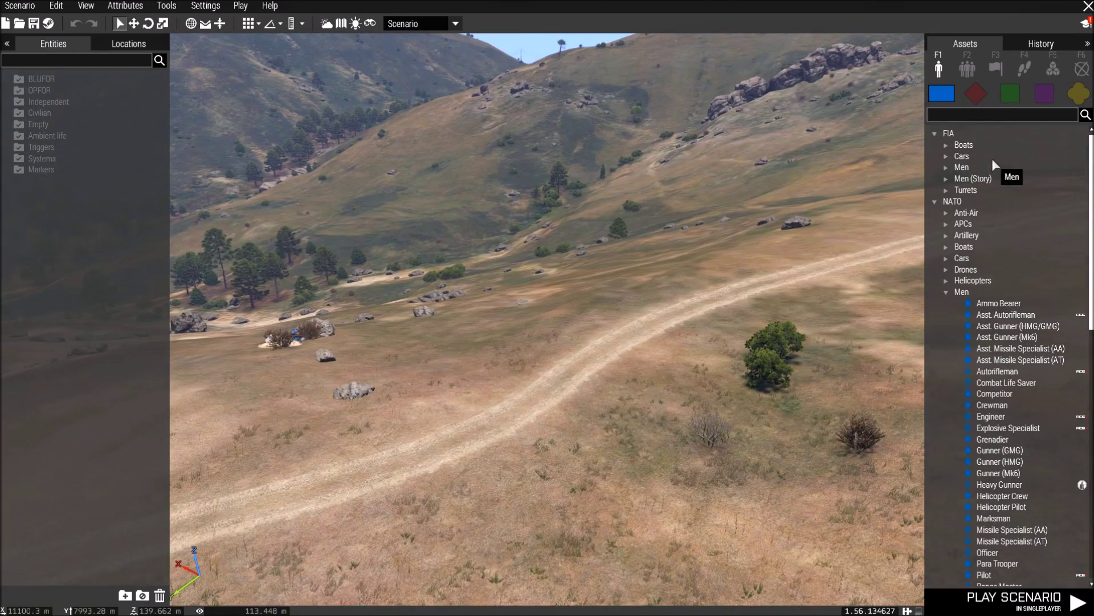
- Place a 101st Rifleman from the BLUFOR USA (Army - D) men on the dirt road
click(935, 201)
scroll(975, 275, down, 1)
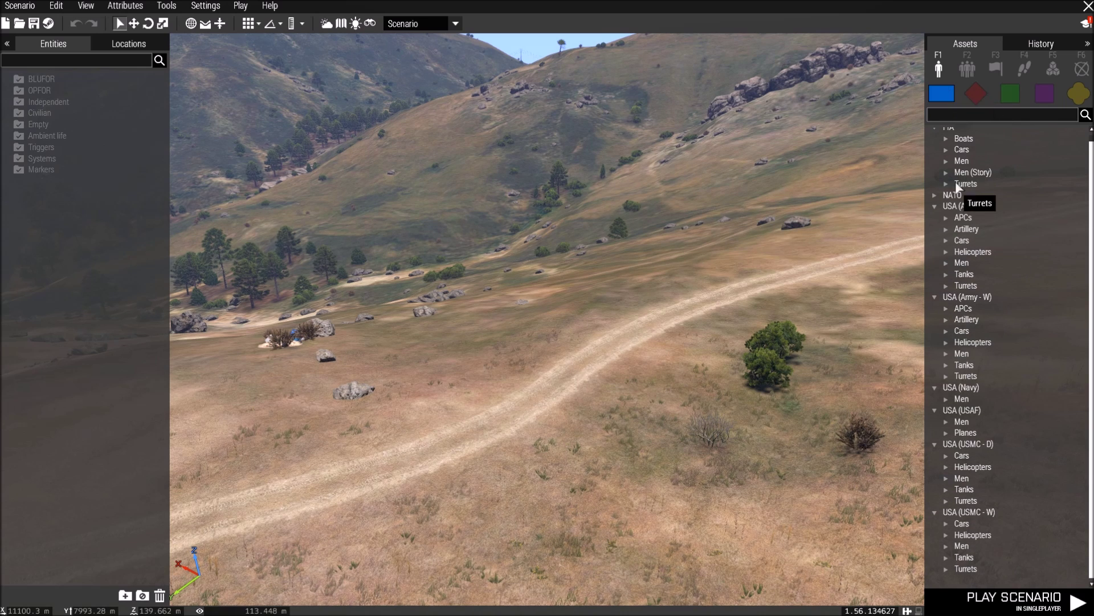
click(949, 217)
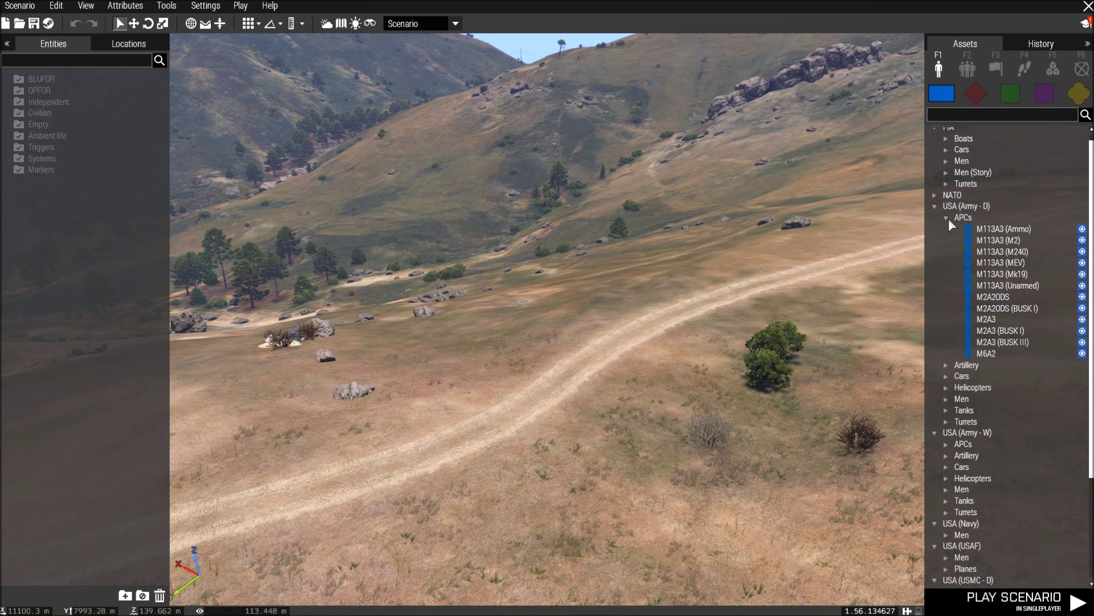
click(948, 218)
click(950, 262)
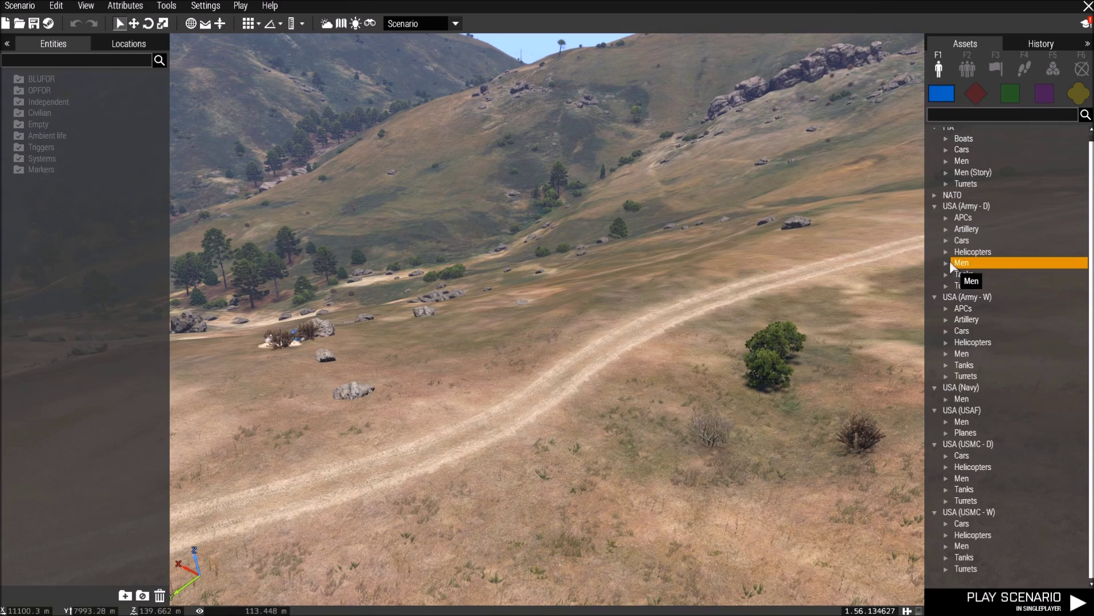
click(949, 263)
click(971, 274)
key(w)
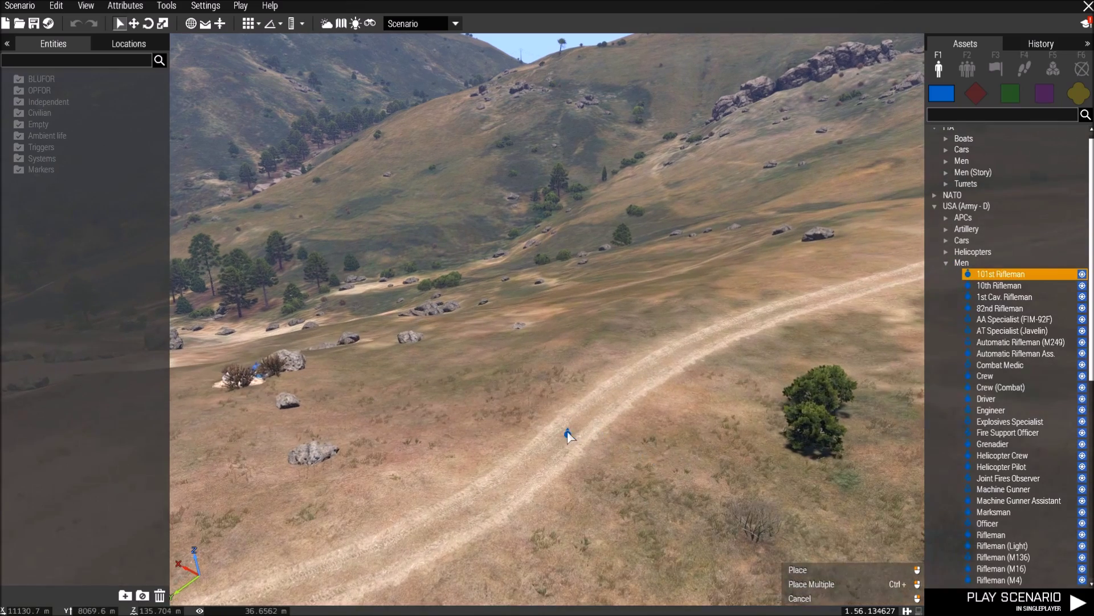
click(567, 435)
- Examine the placed rifleman and his group marker from several angles and distances
scroll(613, 408, up, 5)
key(a)
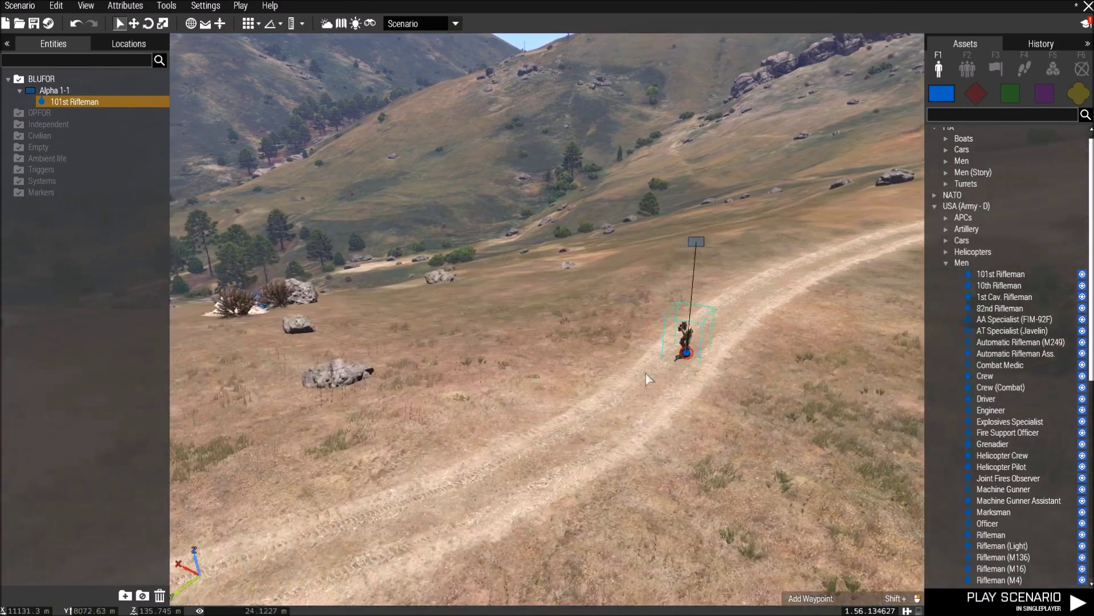
key(z)
key(d)
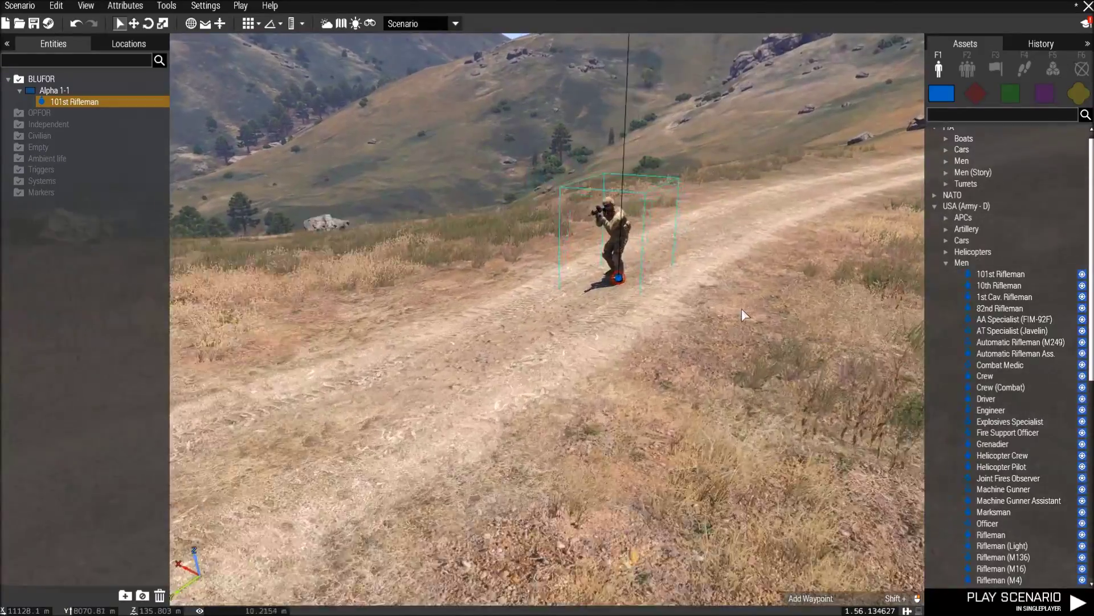
key(w)
key(z)
key(s)
right_drag(726, 285, 744, 310)
key(d)
key(q)
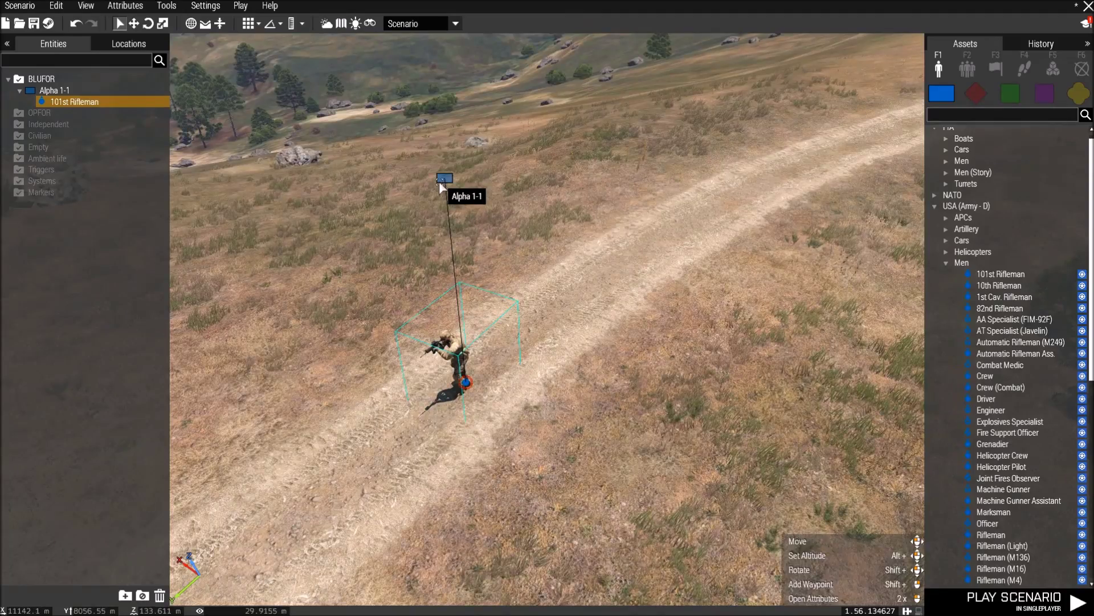
right_drag(472, 191, 645, 288)
key(s)
key(a)
key(d)
key(s)
right_drag(634, 194, 3, 105)
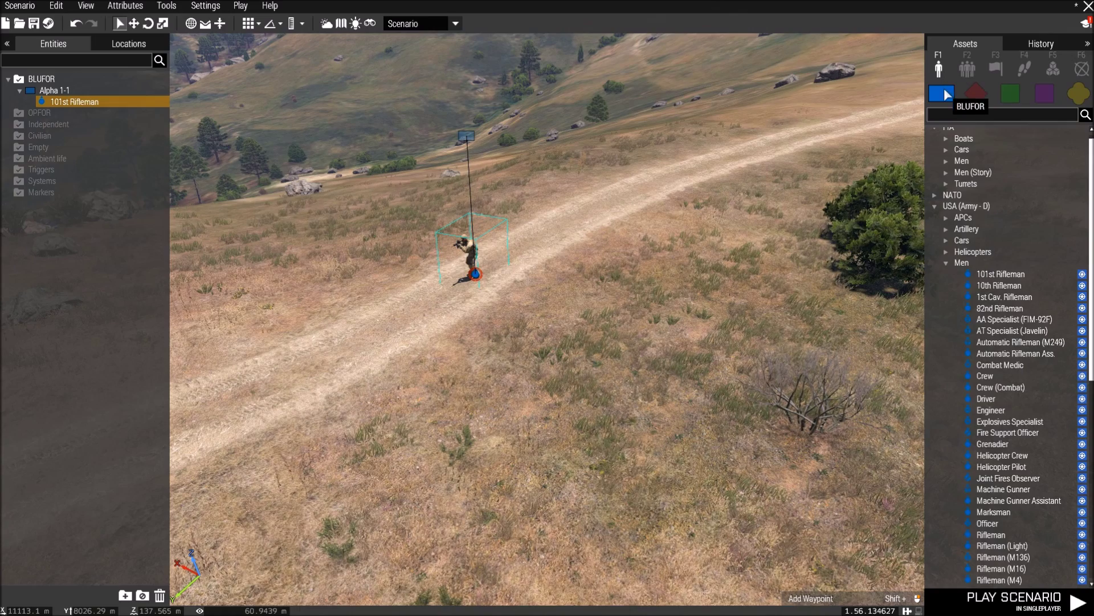
- Browse the factions available for the OPFOR, Independent and Civilian sides
click(969, 91)
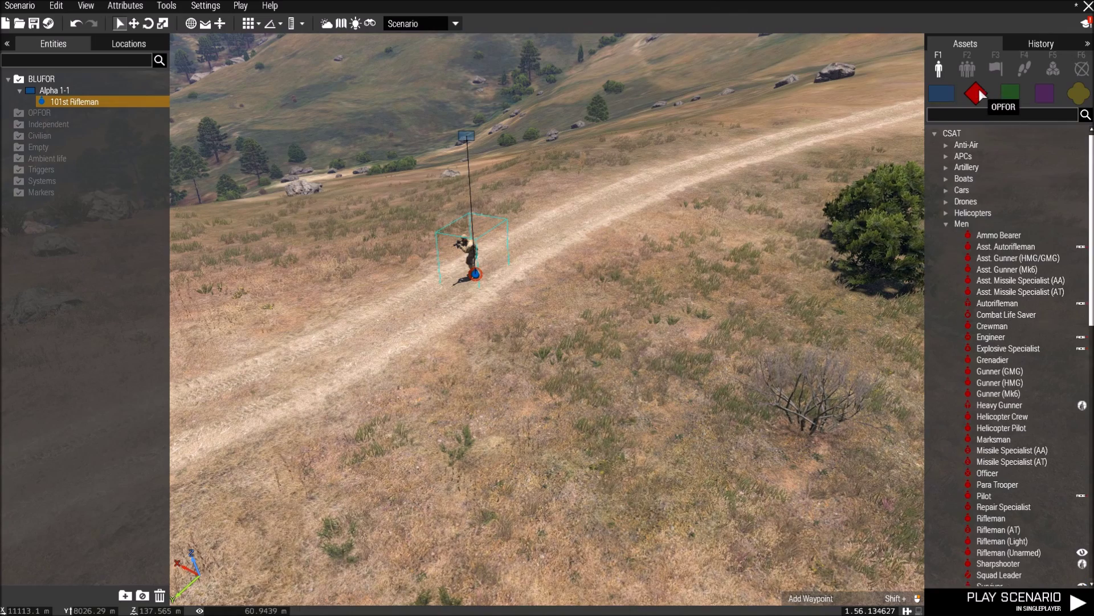
click(946, 224)
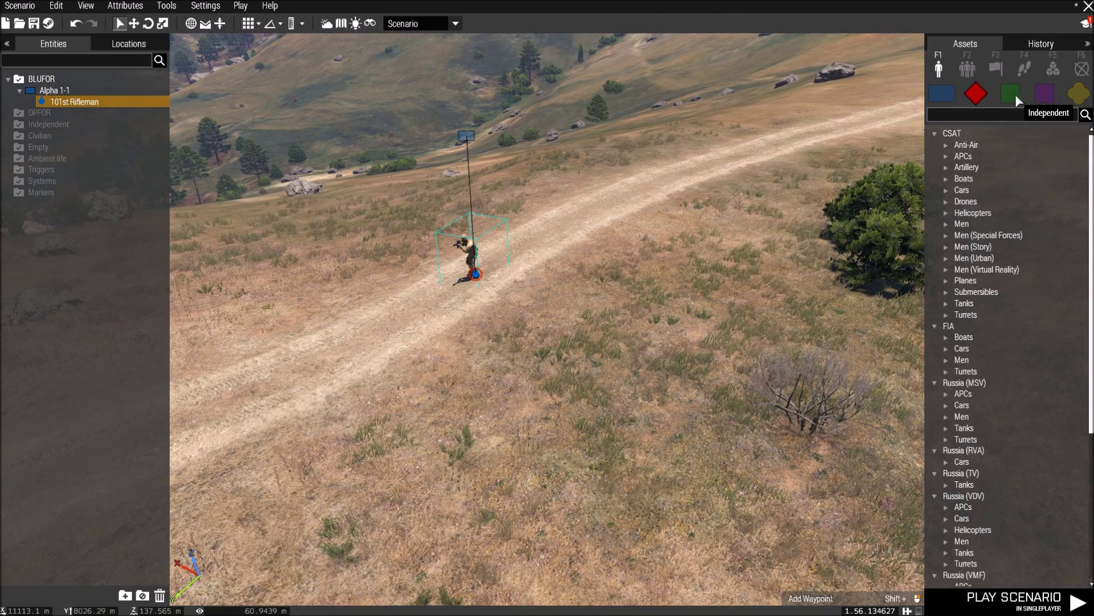
click(1014, 94)
click(945, 201)
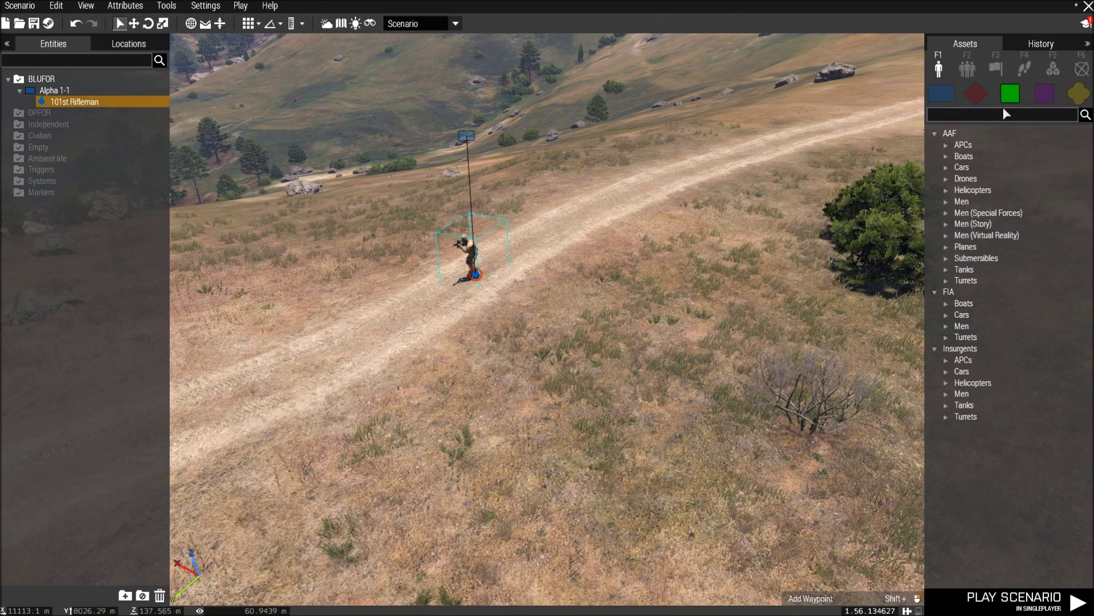
click(1044, 92)
- Look through the prop categories, including Things, Signs and Equipment
click(1075, 94)
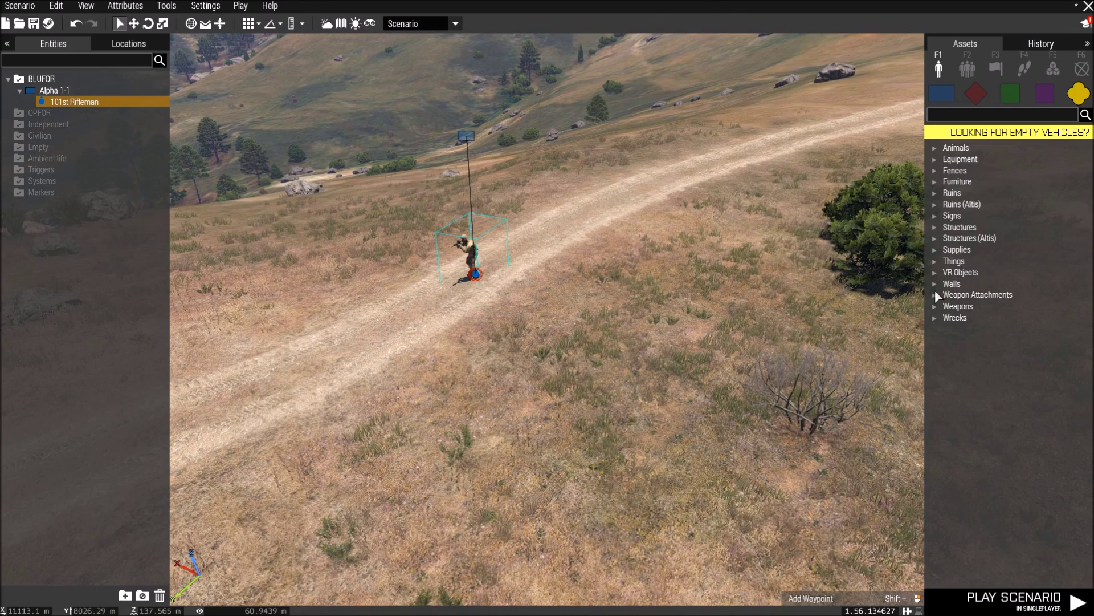
click(937, 261)
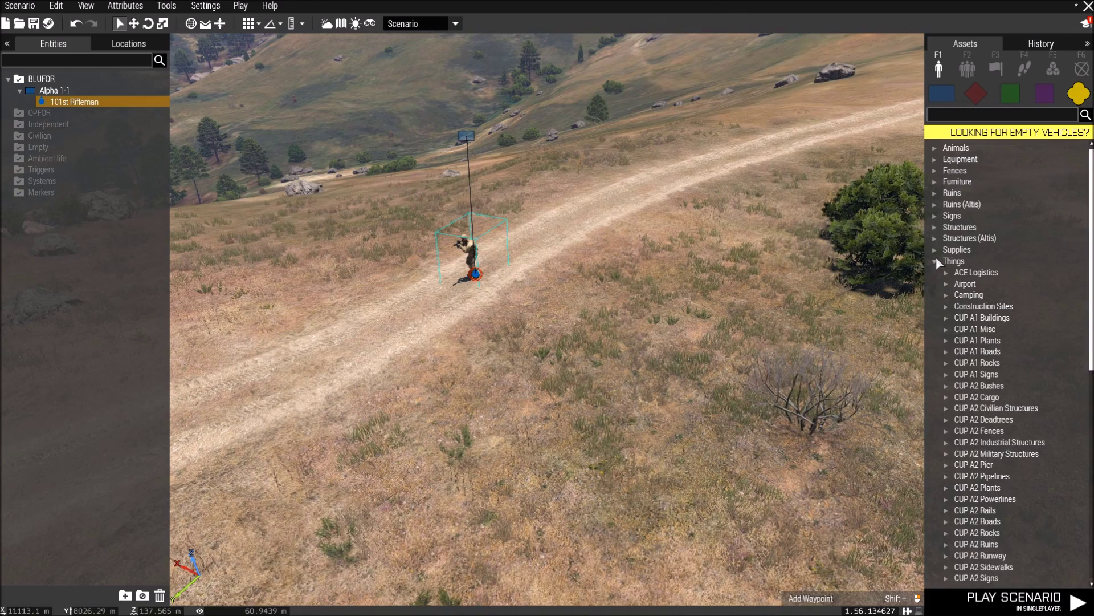
click(937, 261)
click(935, 216)
click(936, 216)
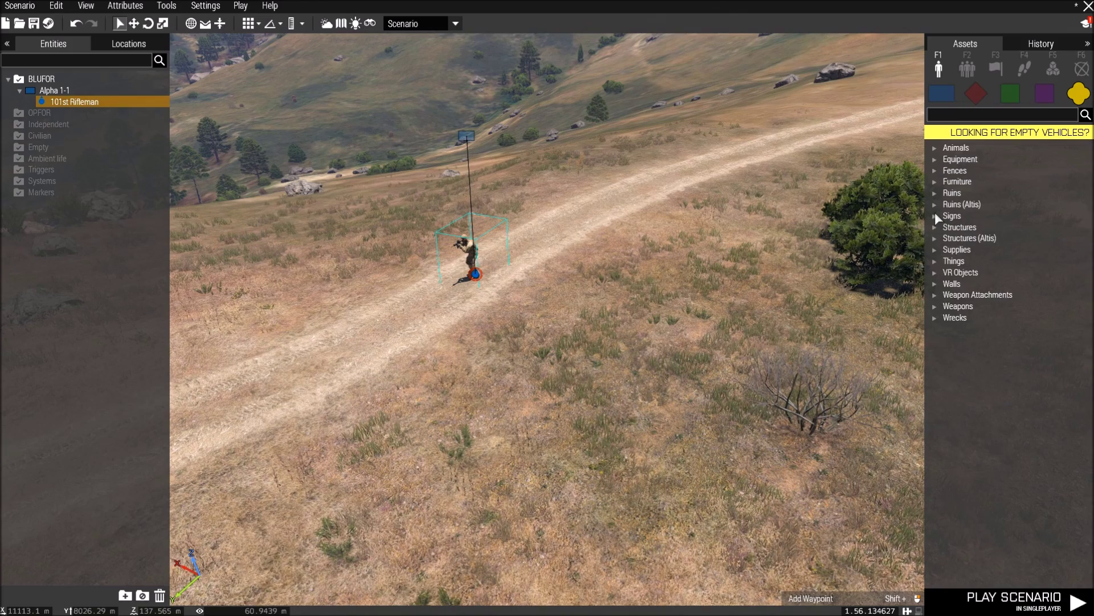
click(935, 159)
click(934, 159)
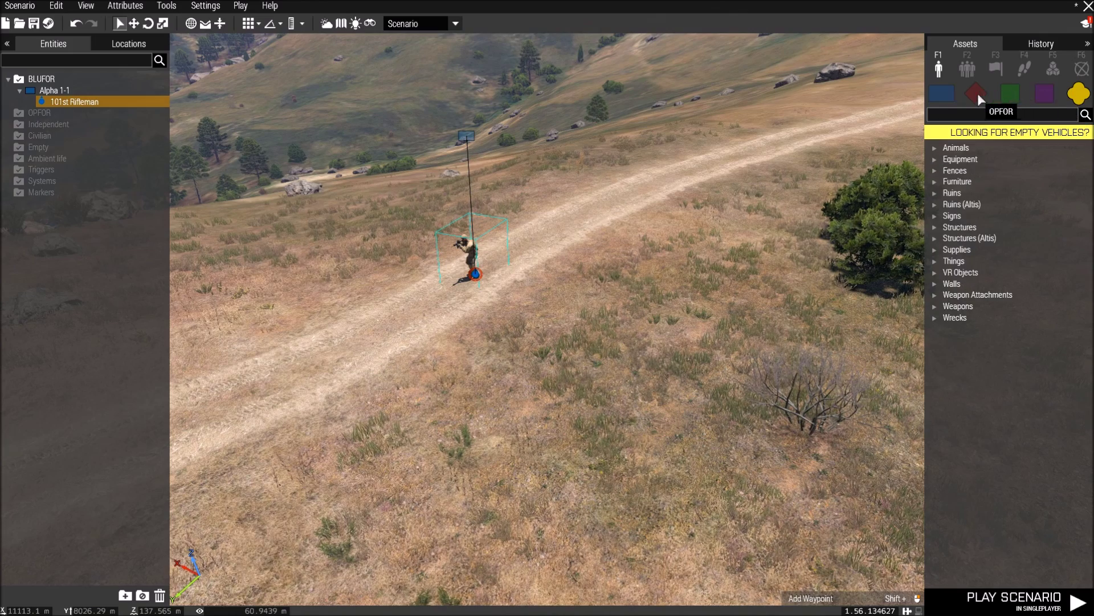
- Place a Team (MG) infantry composition from BLUFOR USA (Army - D) by the road near the rifleman
click(951, 94)
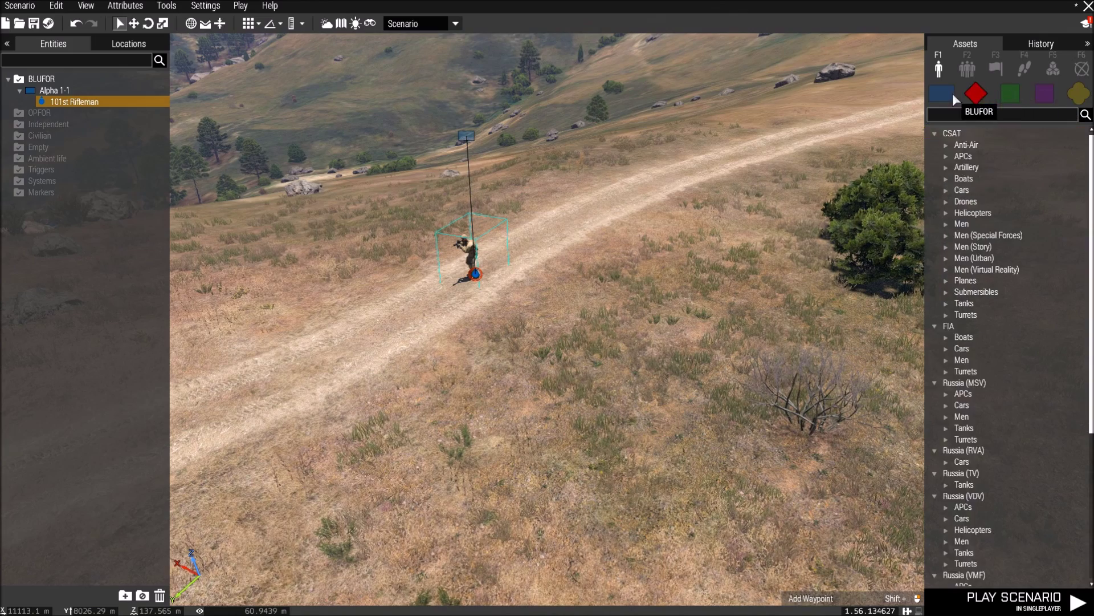
click(971, 64)
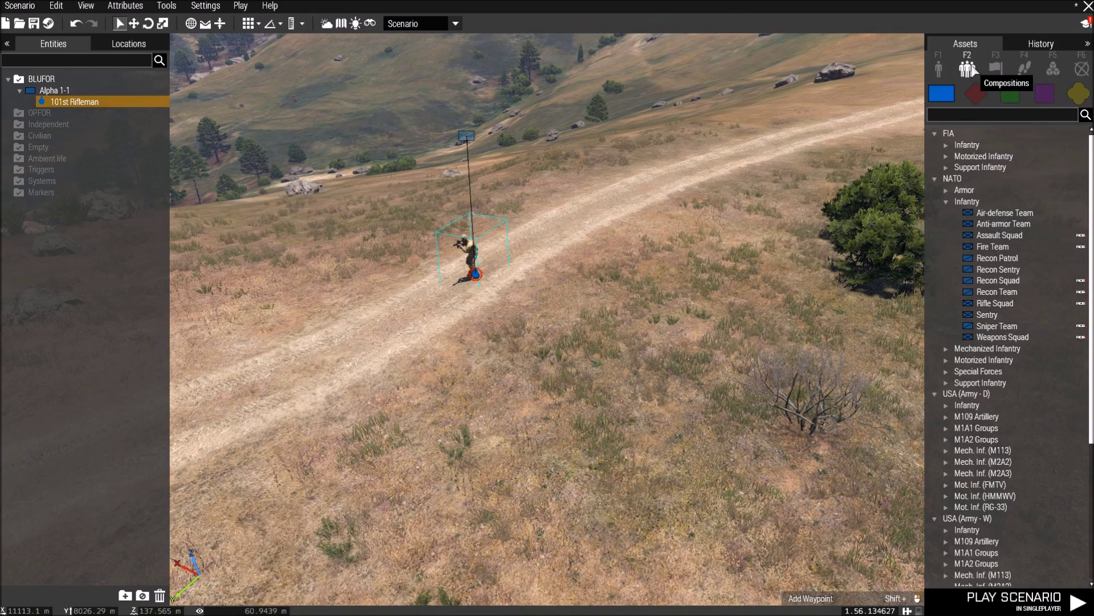
click(945, 202)
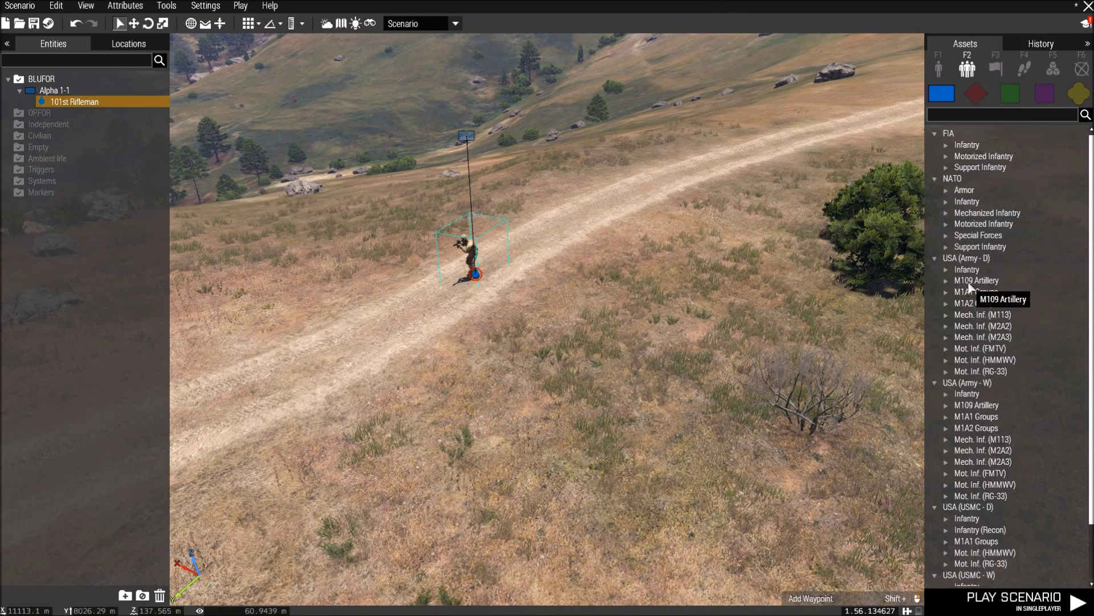
click(947, 268)
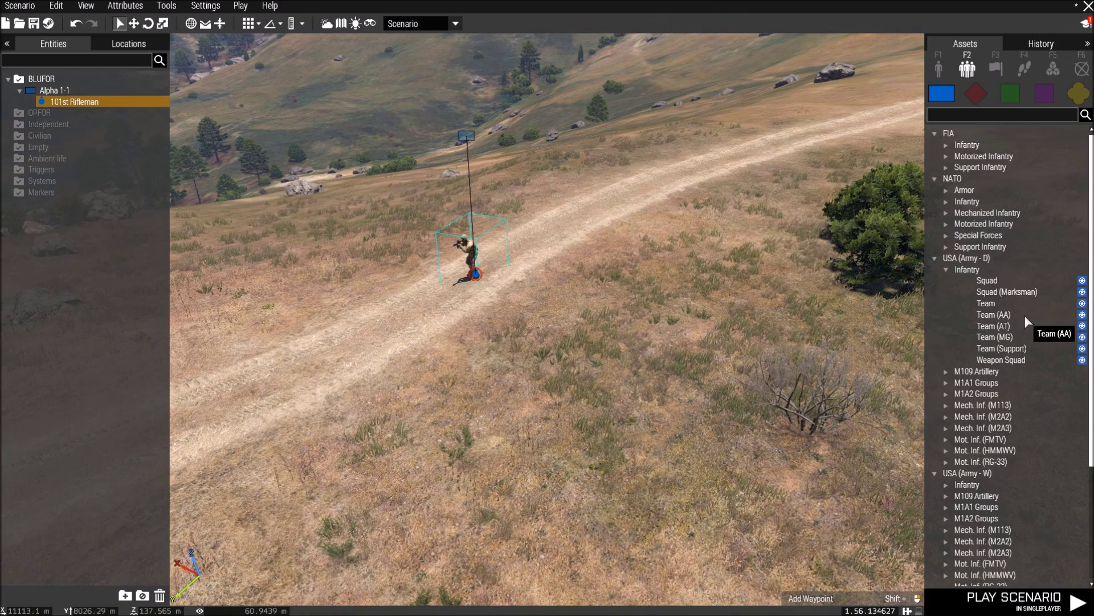
click(991, 338)
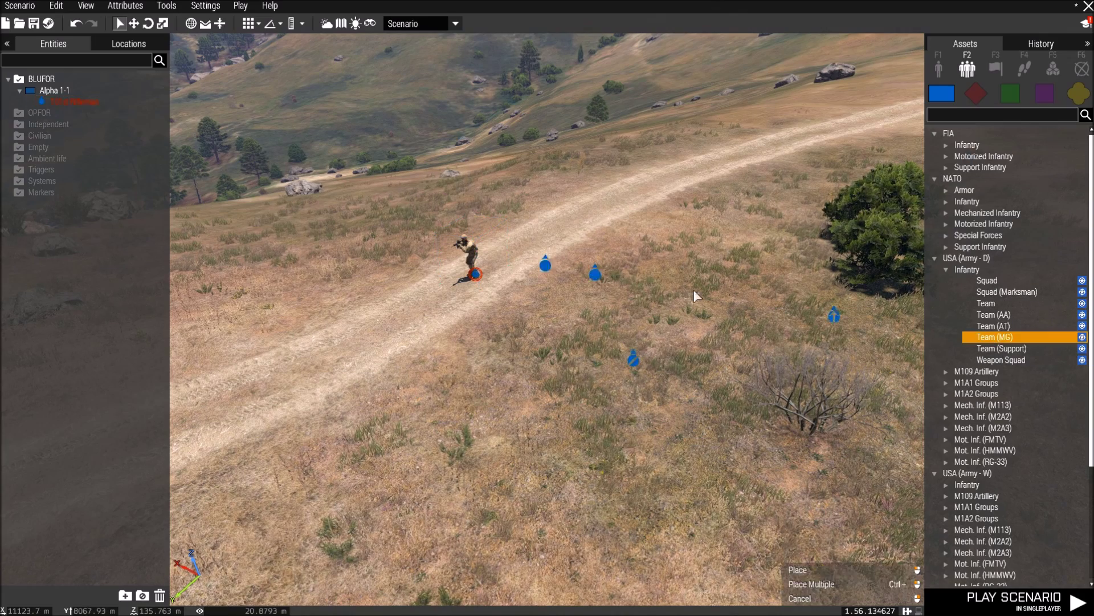
click(636, 210)
- Move the 101st Rifleman off the dirt road onto the grass, away from the machine-gun team
scroll(648, 301, up, 3)
scroll(648, 301, up, 2)
key(s)
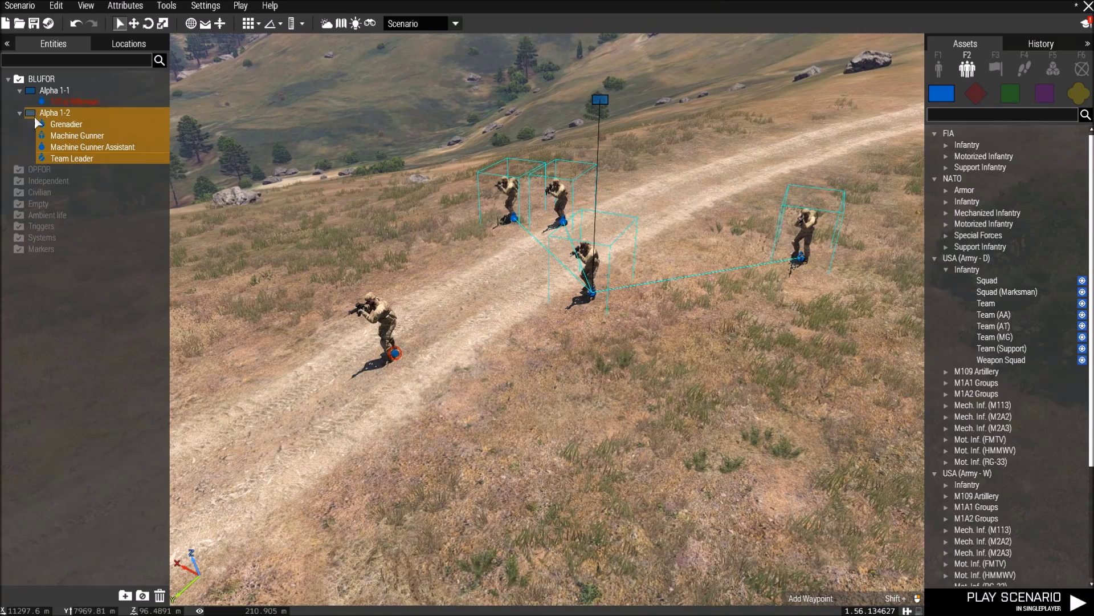
key(a)
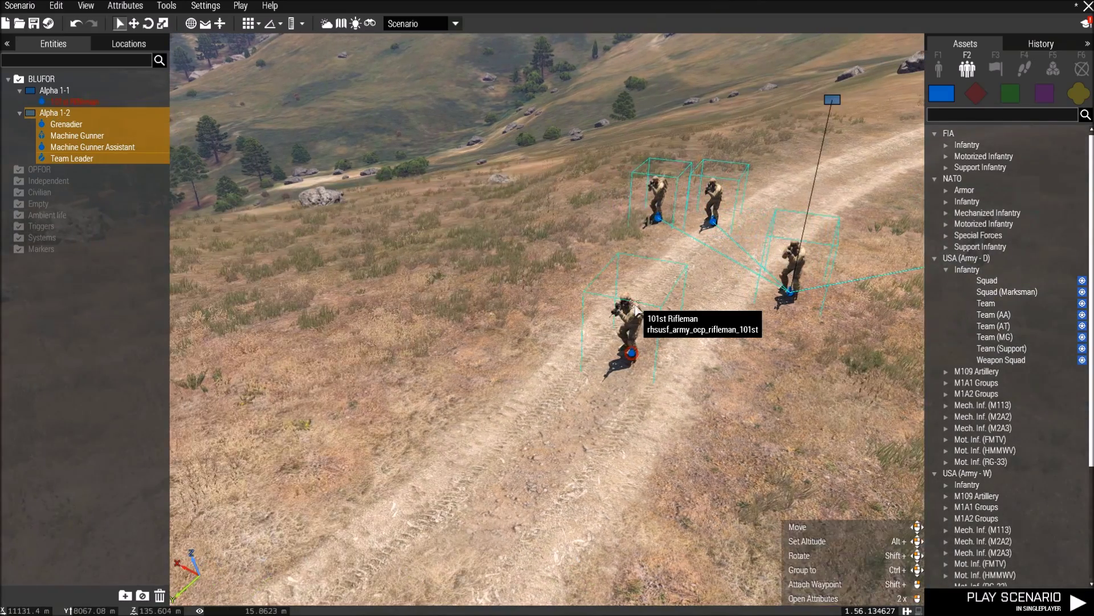
click(631, 304)
key(s)
drag(632, 98, 417, 112)
- Select only the Team Leader of the machine-gun team and view him with his teammates
click(595, 266)
key(w)
key(d)
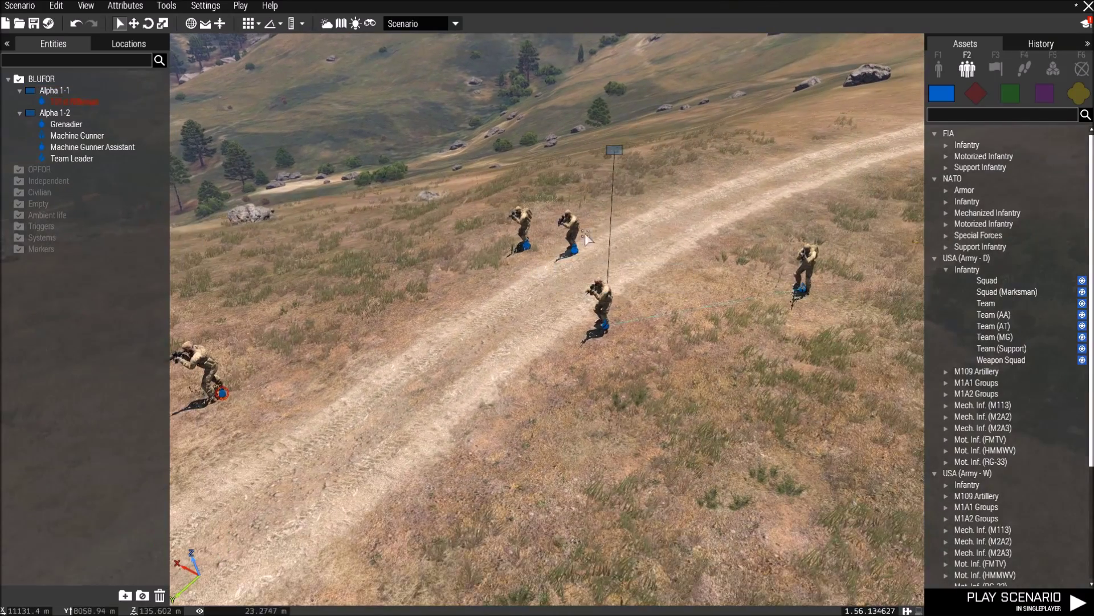
click(600, 291)
key(w)
key(d)
right_drag(669, 268, 587, 330)
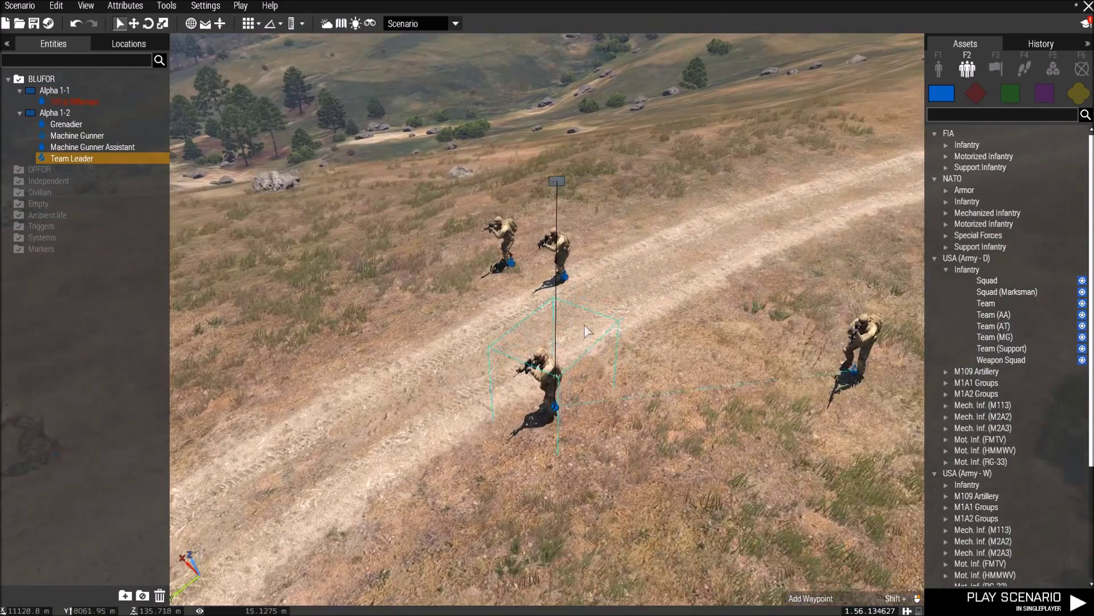
- Select the whole machine-gun team through its group marker and inspect the links between its members
click(555, 179)
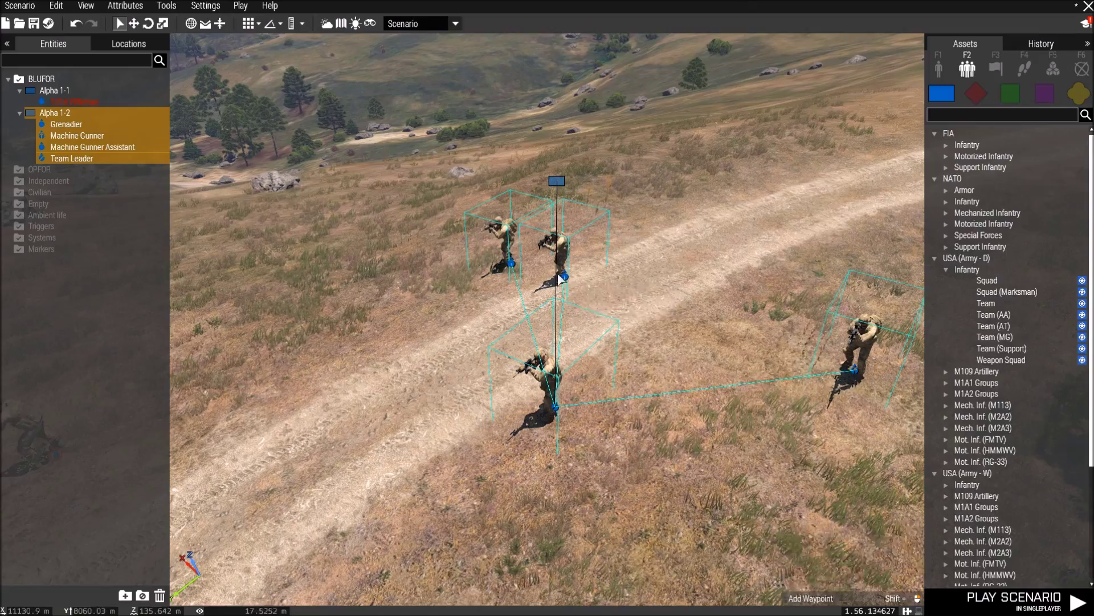
key(w)
scroll(480, 296, up, 3)
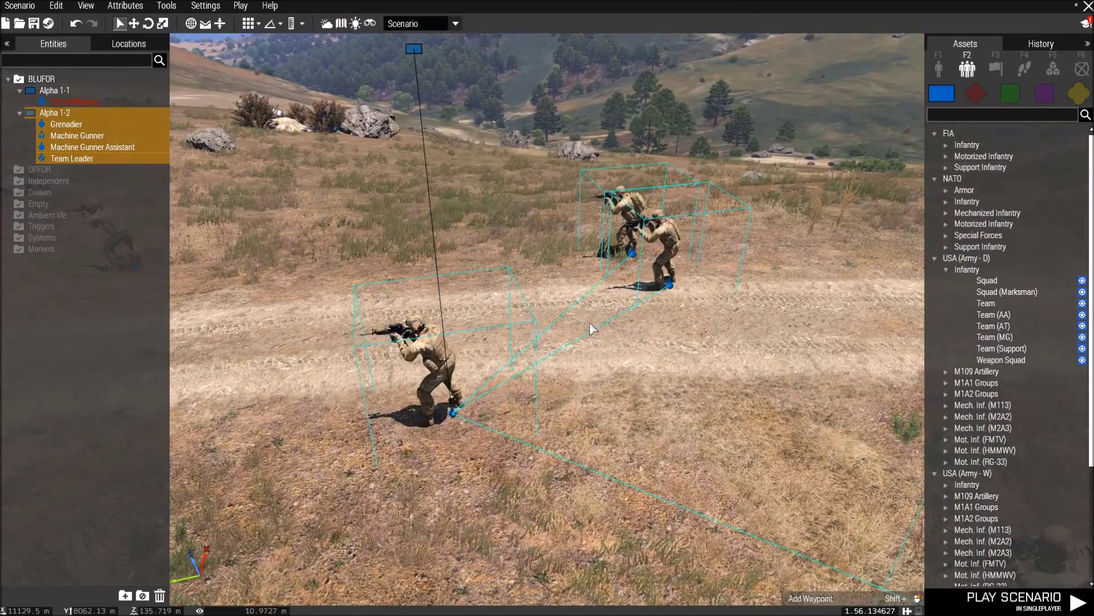
key(s)
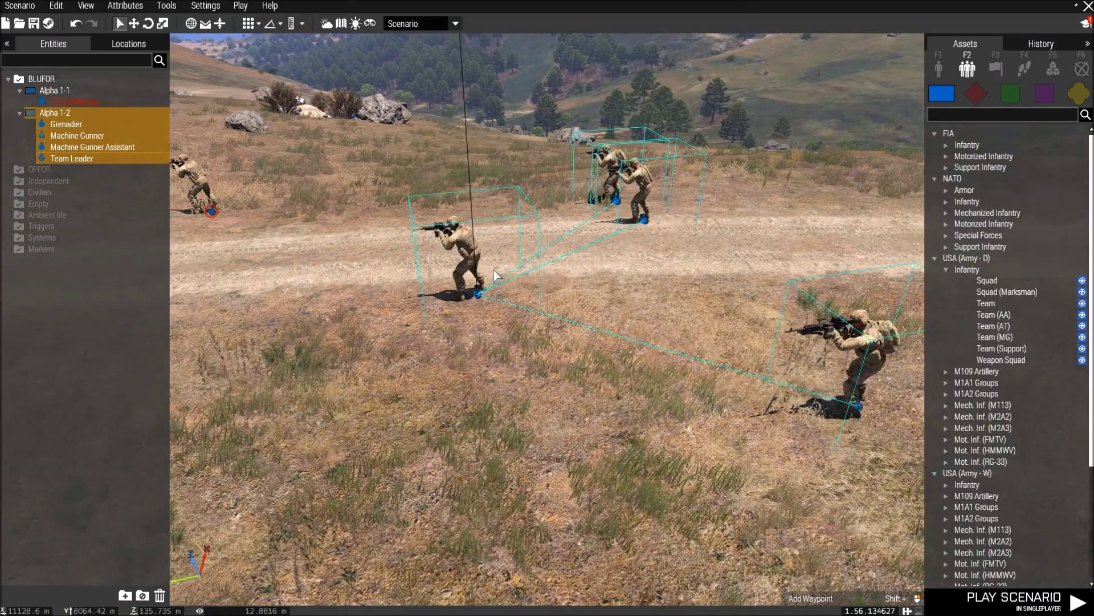
key(a)
right_drag(458, 254, 528, 327)
key(s)
key(a)
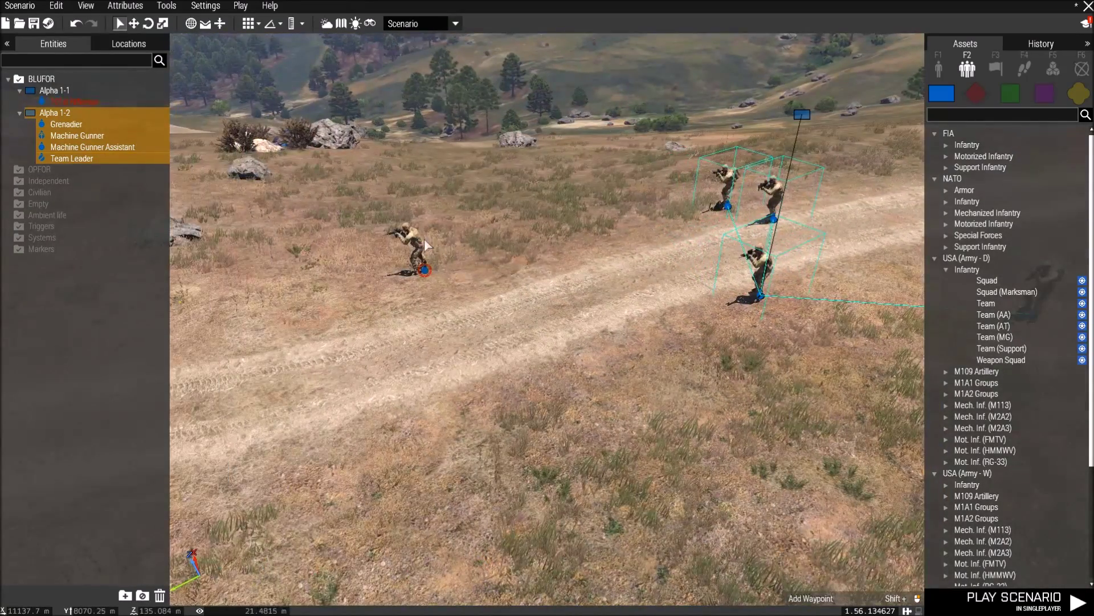
- Examine the machine-gun team and the lone rifleman from another side, selecting the Team Leader and clearing the selection
click(411, 244)
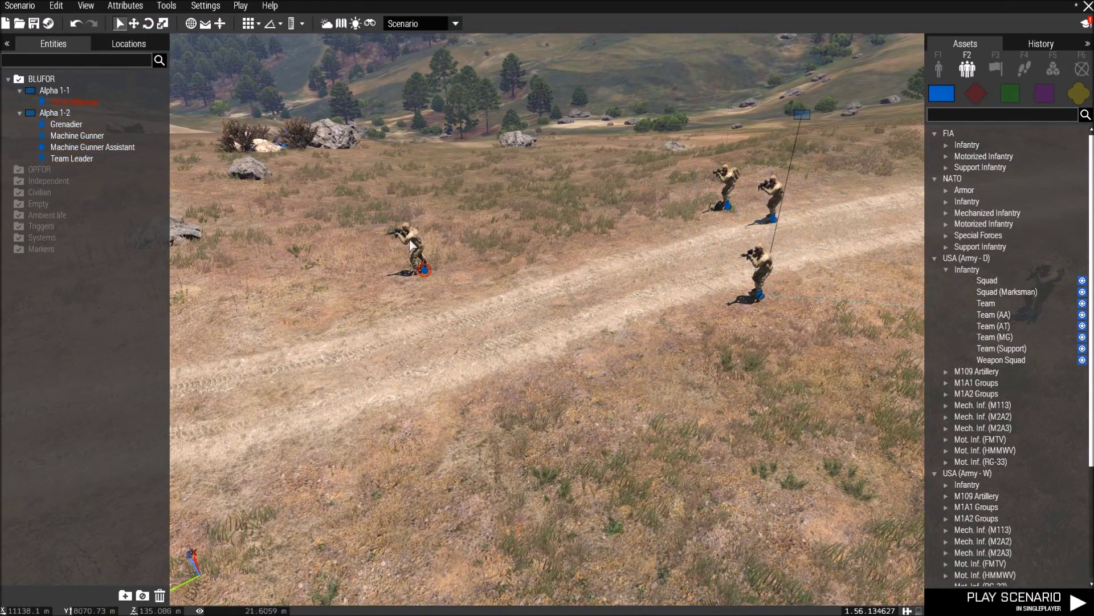
key(a)
right_drag(421, 243, 706, 291)
click(739, 234)
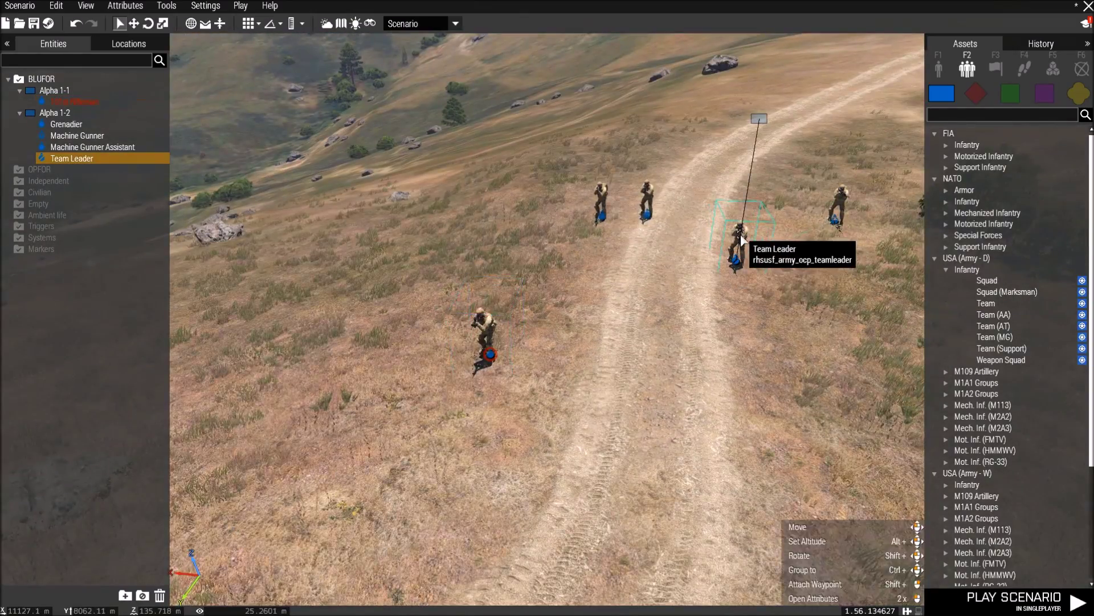
key(s)
click(620, 308)
key(d)
key(w)
click(644, 127)
click(420, 343)
key(a)
key(s)
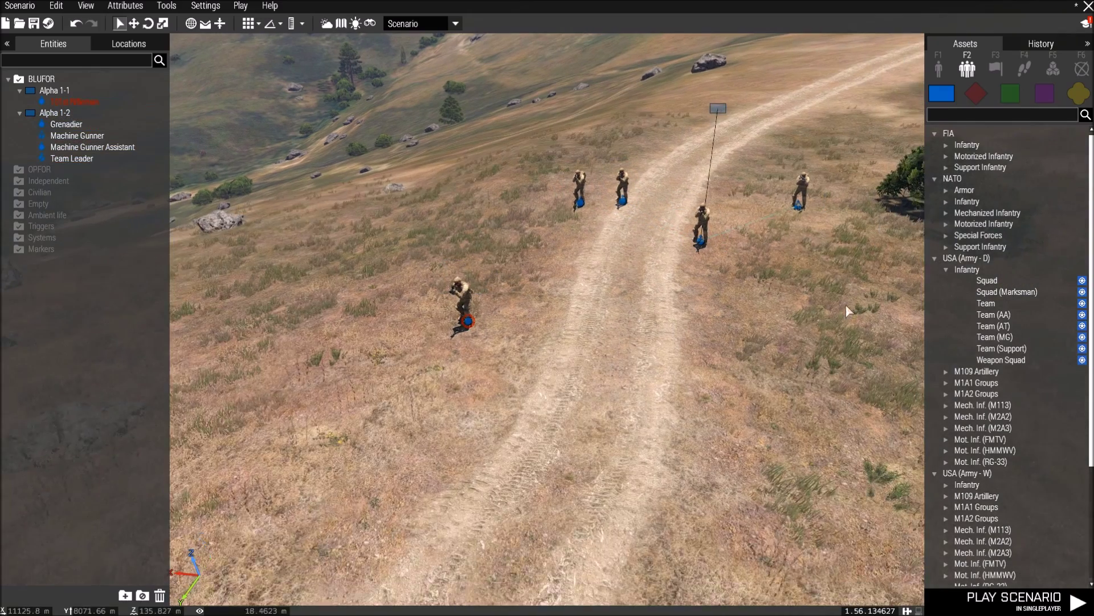
key(w)
key(d)
- Place a second 101st Rifleman from USA (Army - D) on the grass beside the road and move the first rifleman near him
click(940, 62)
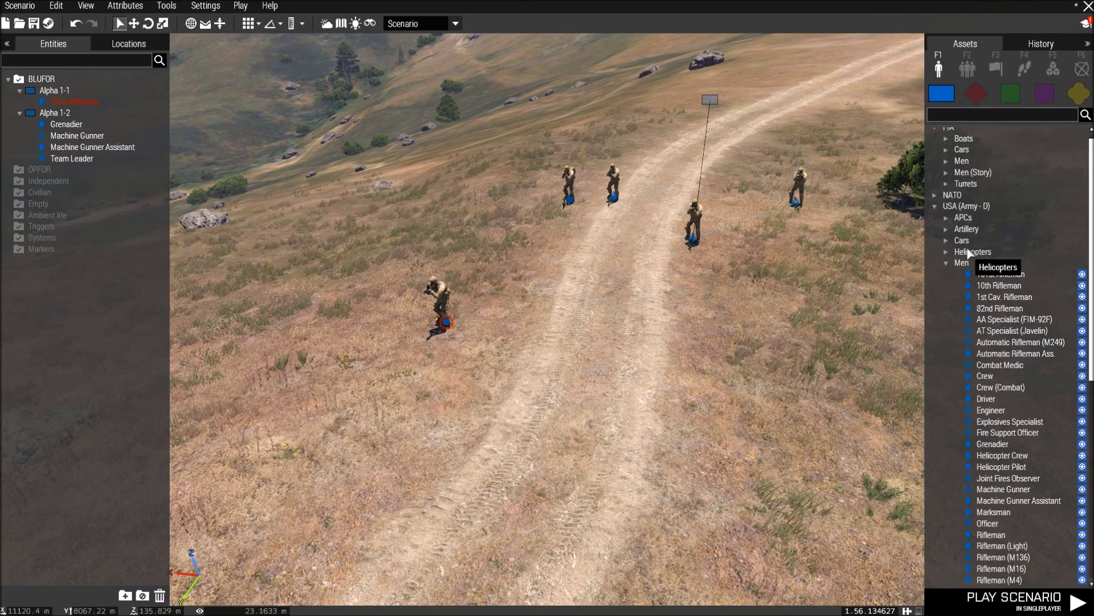
click(1000, 274)
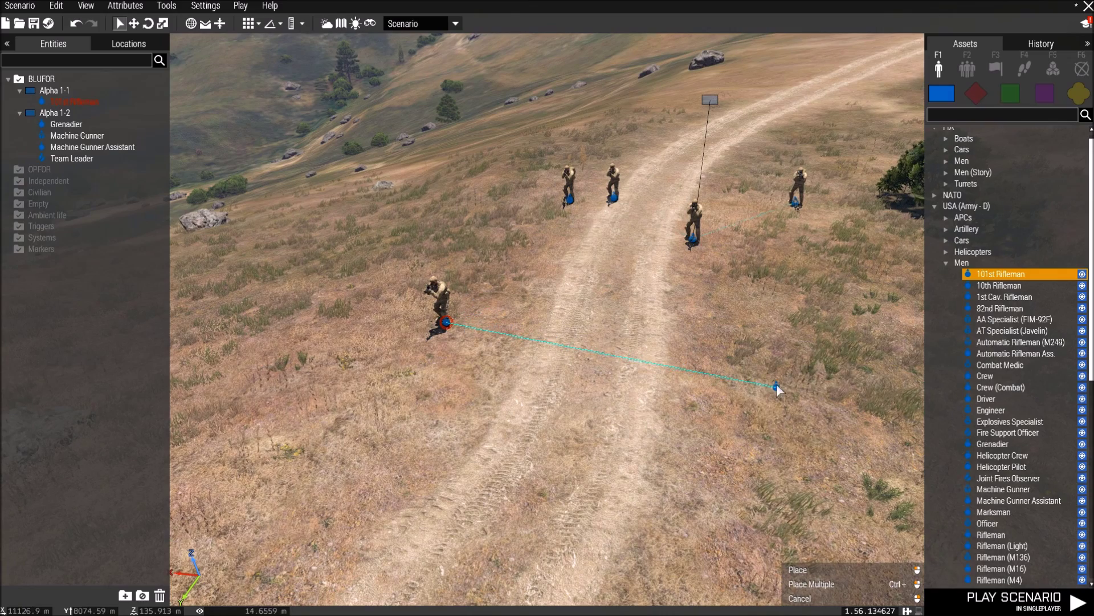
scroll(719, 442, down, 3)
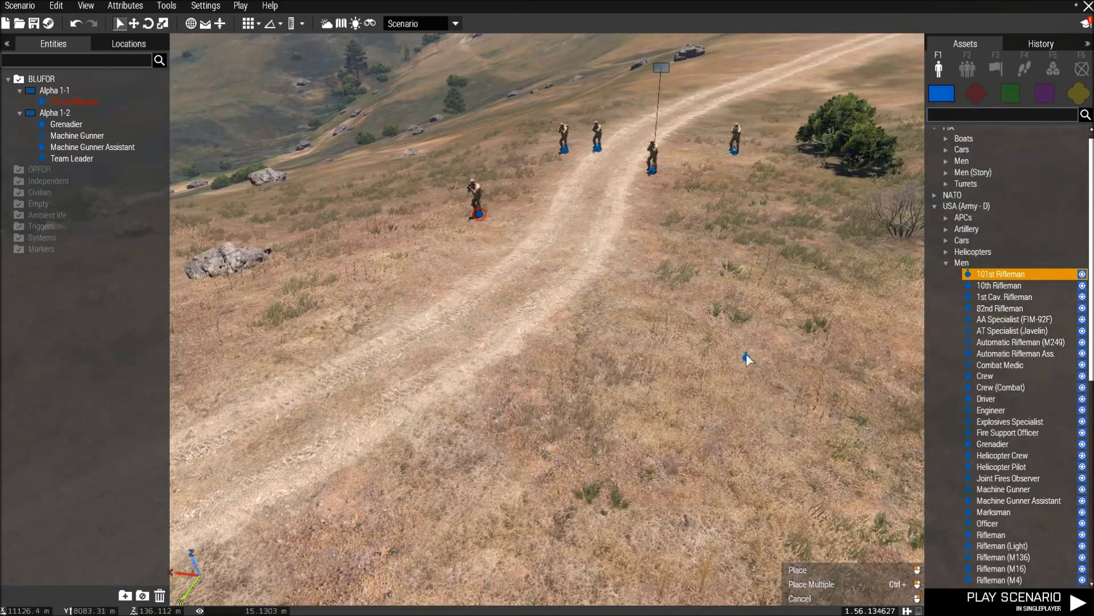
click(747, 354)
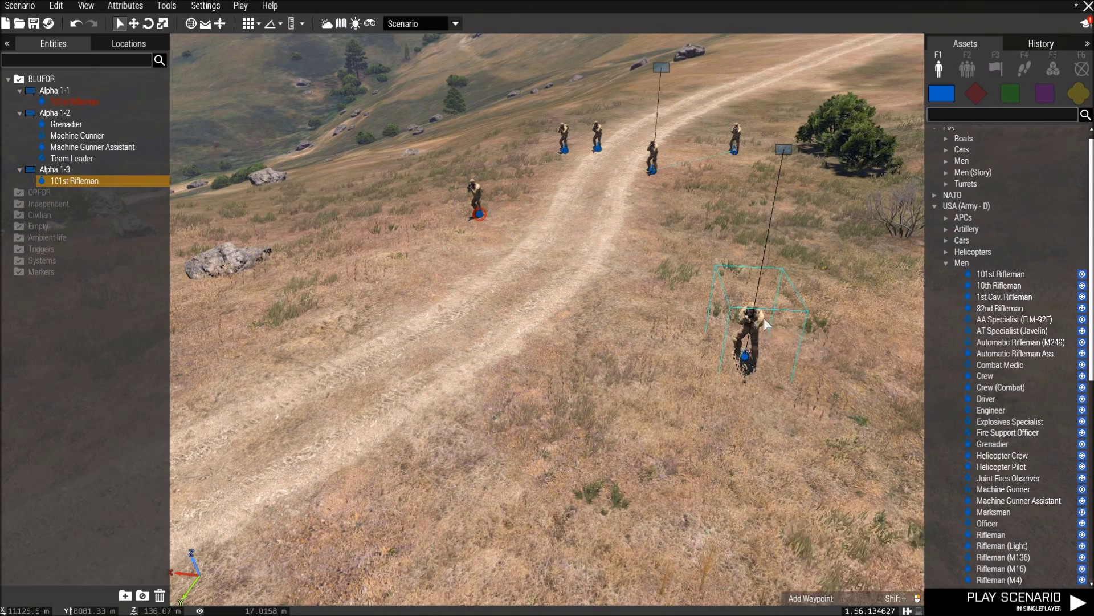
key(w)
drag(464, 229, 640, 377)
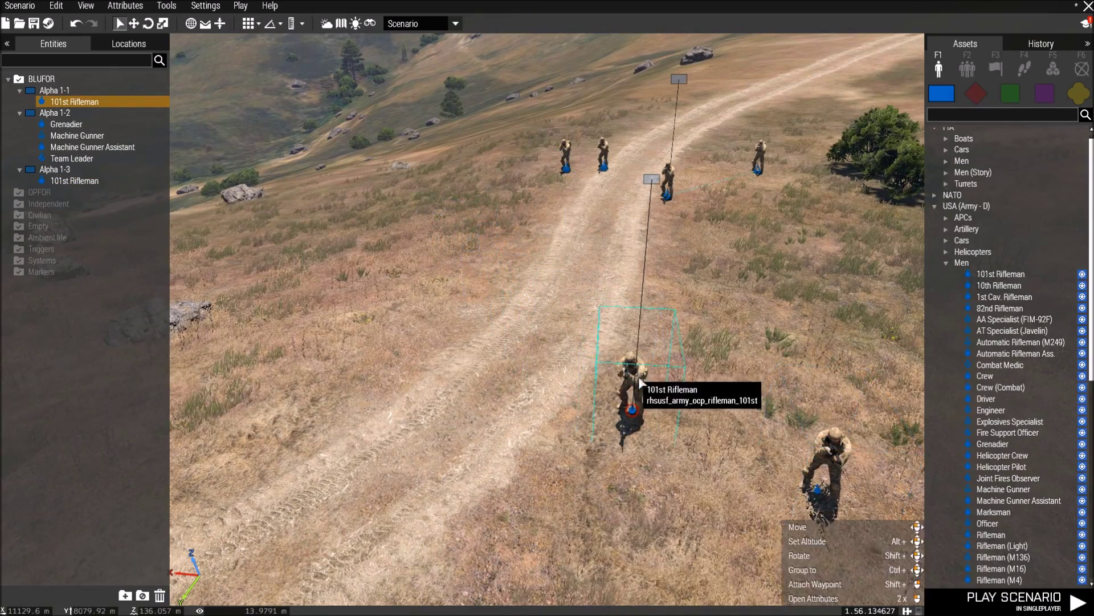
- Group the first 101st Rifleman with the newly placed 101st Rifleman
key(s)
ctrl+drag(615, 318, 720, 358)
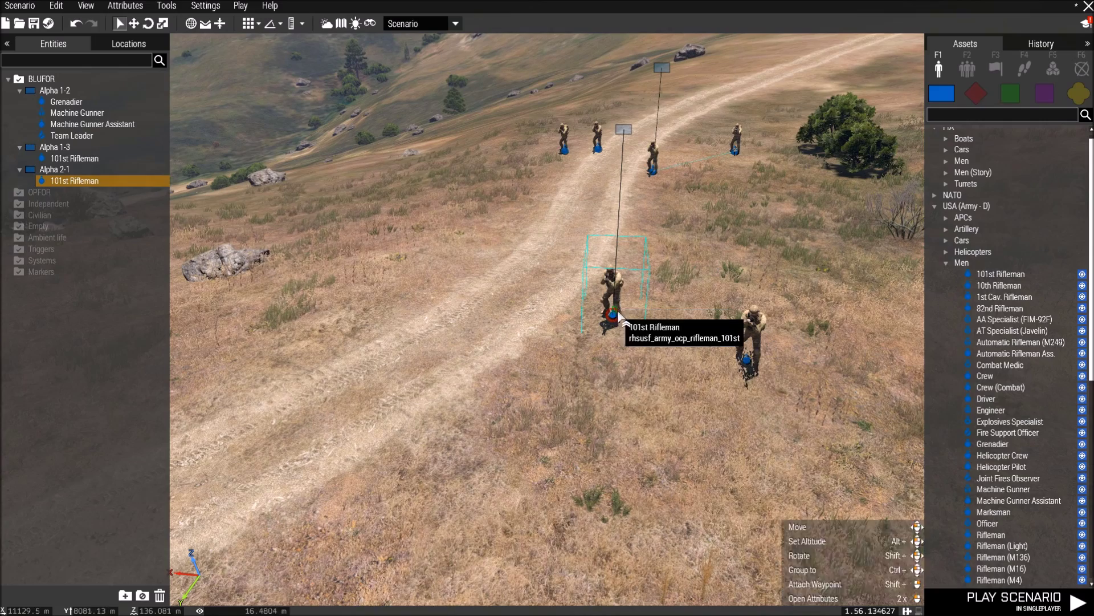
drag(648, 333, 659, 341)
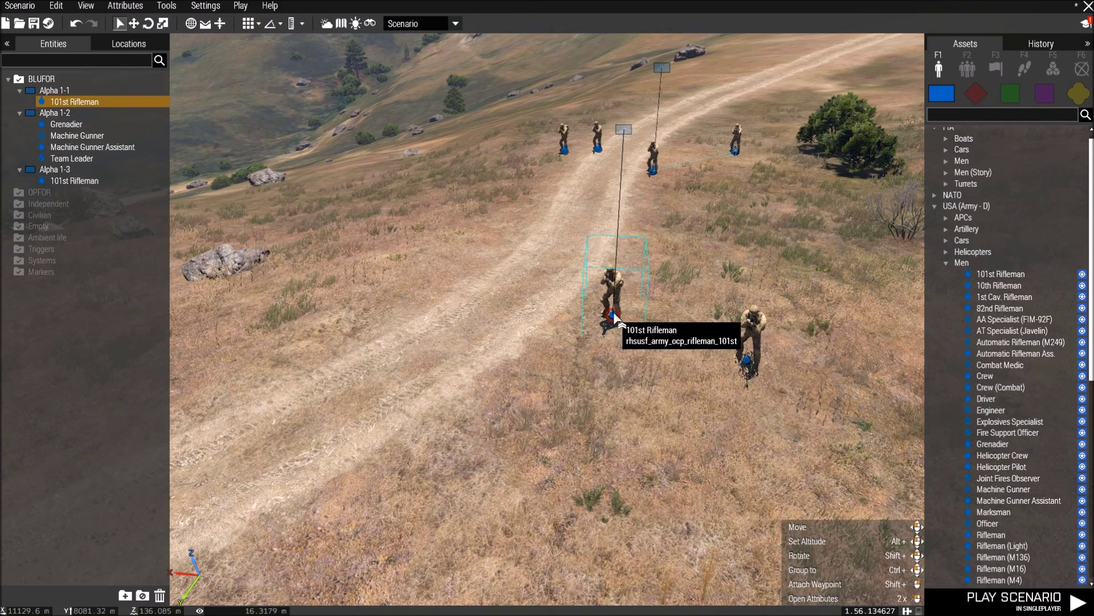
ctrl+drag(614, 313, 624, 316)
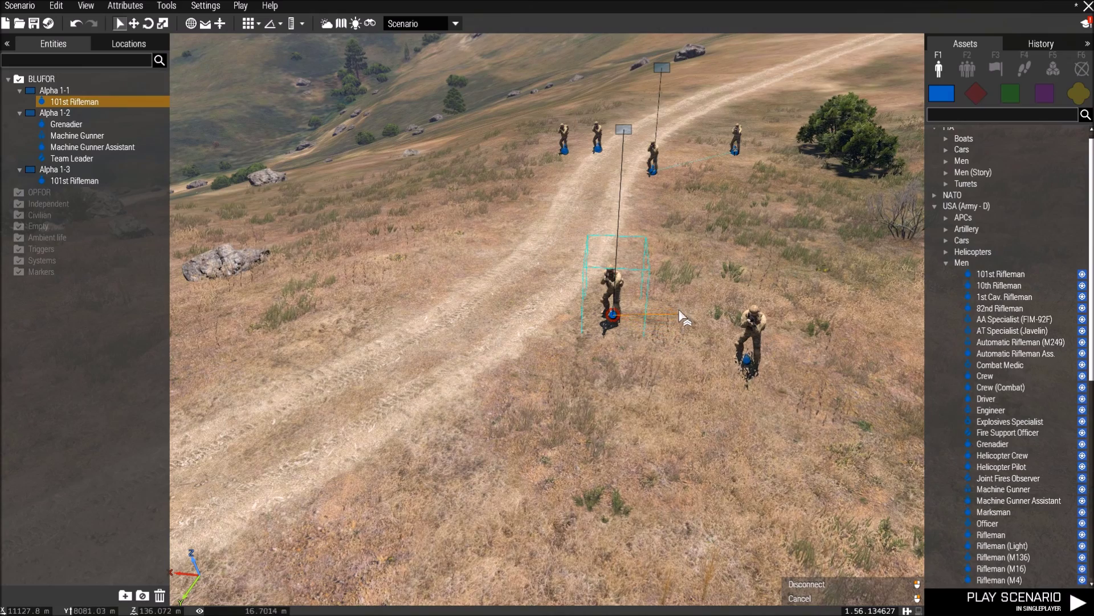
ctrl+drag(712, 354, 713, 351)
key(d)
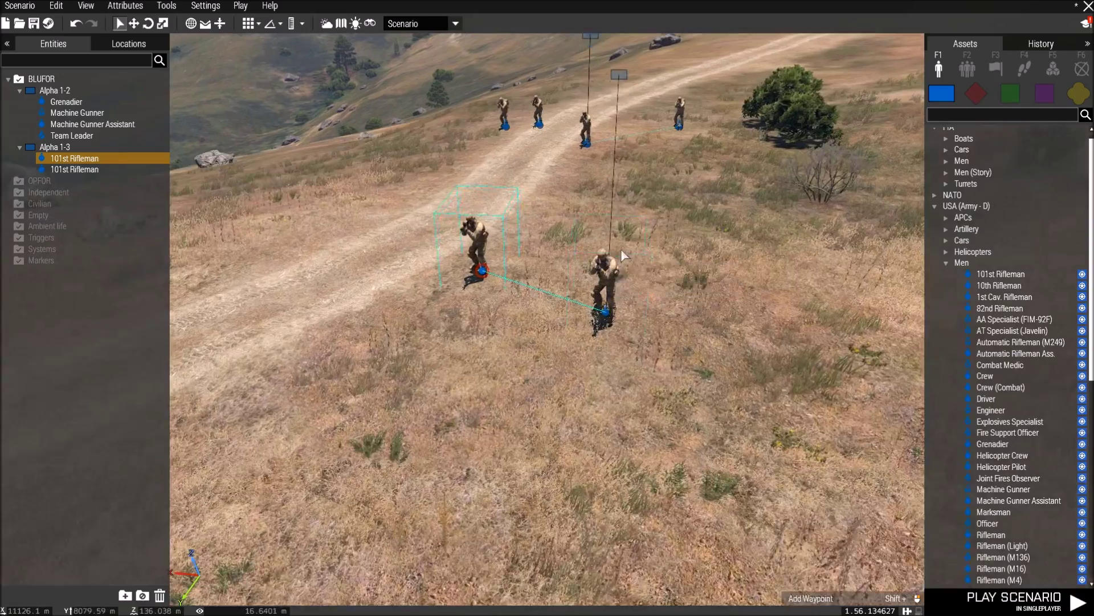
key(q)
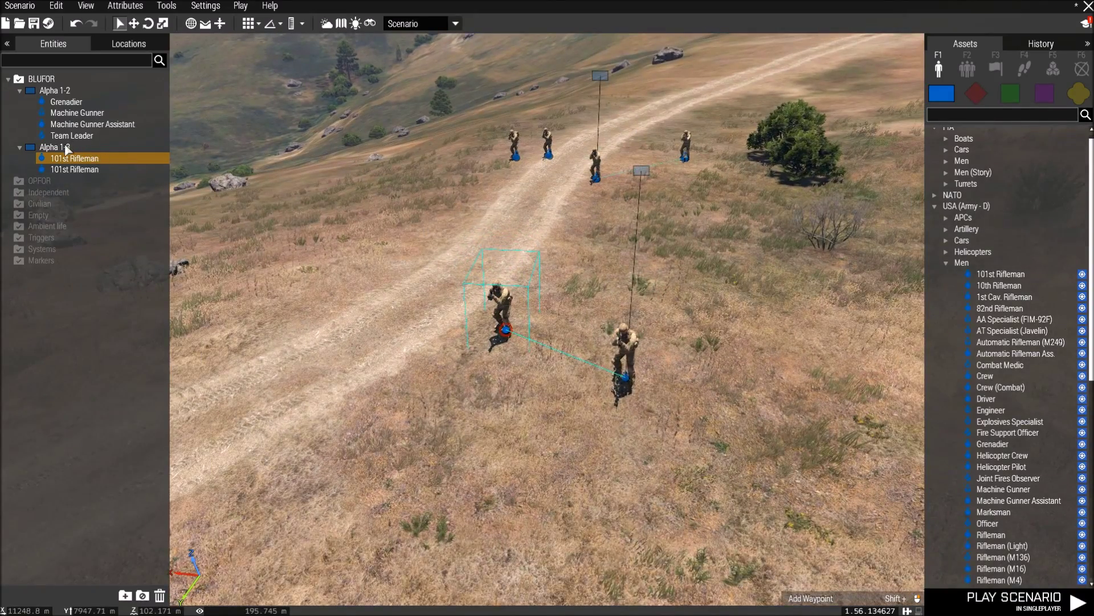
key(w)
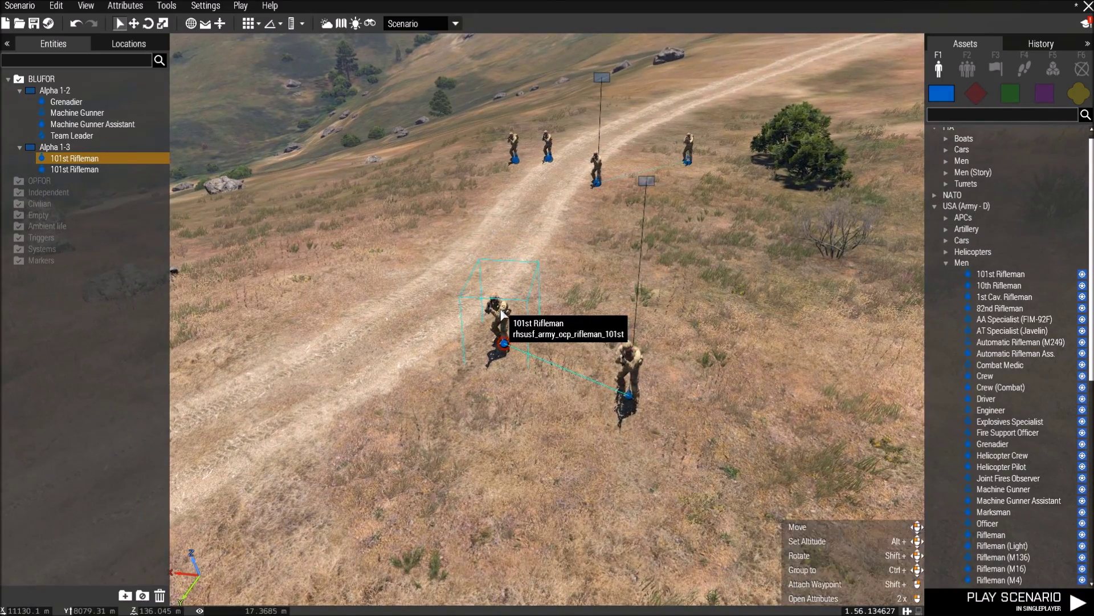
- Delete both 101st Riflemen, keeping only the machine-gun team
key(Delete)
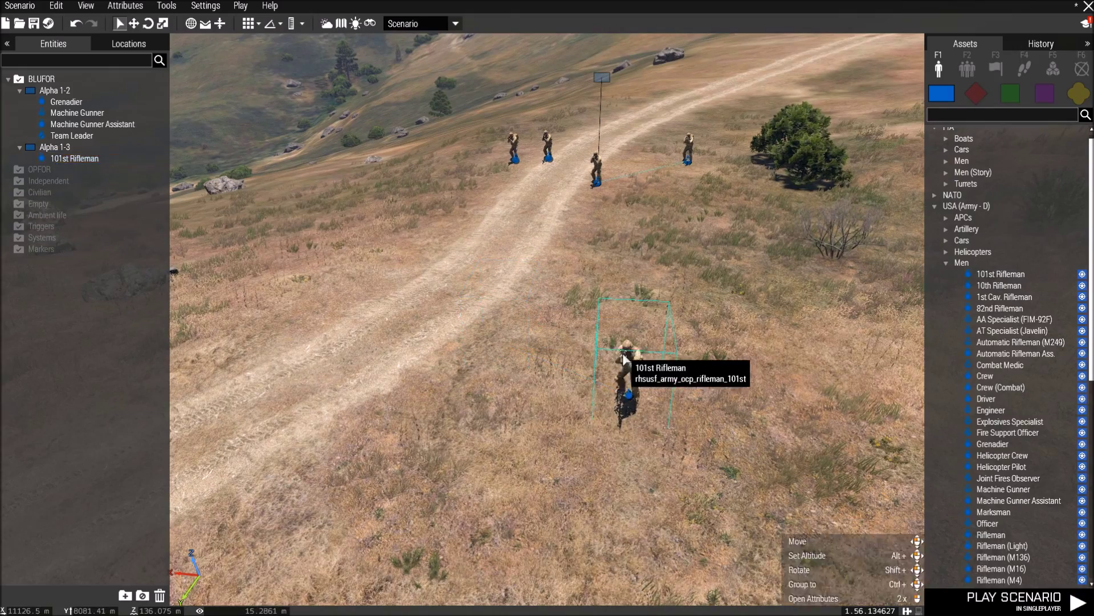
click(618, 368)
key(Delete)
- Select the remaining machine-gun team through its group marker, then clear the selection
key(w)
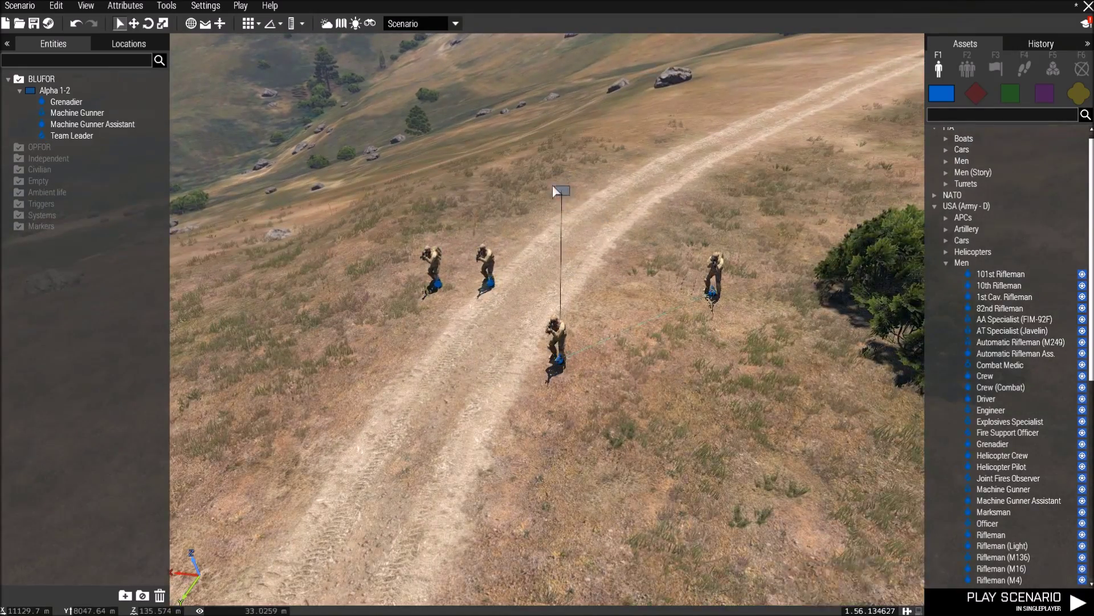
click(559, 190)
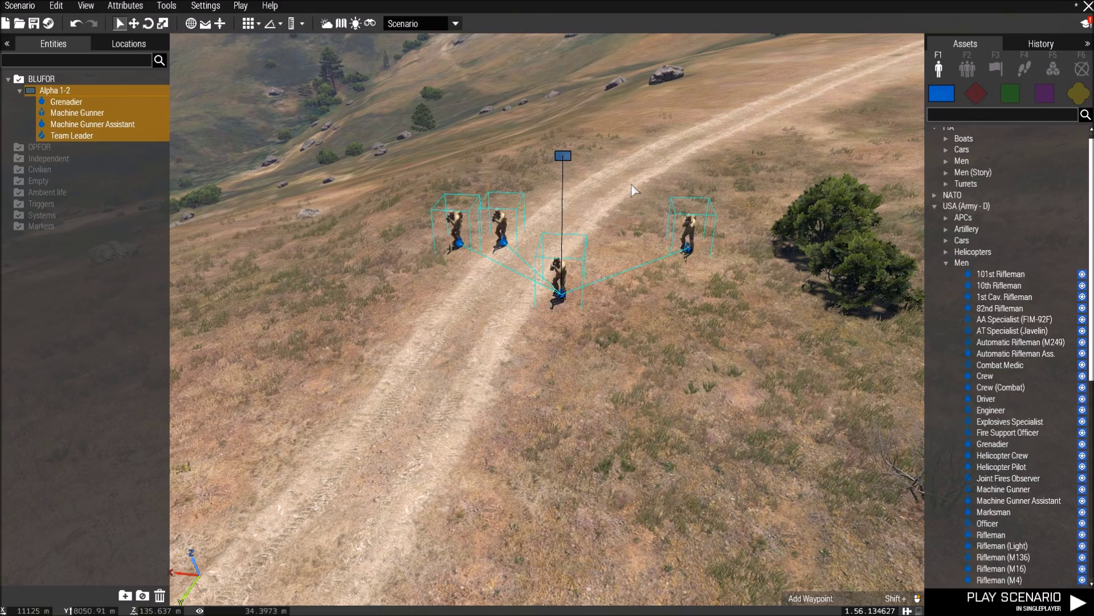
click(676, 302)
key(w)
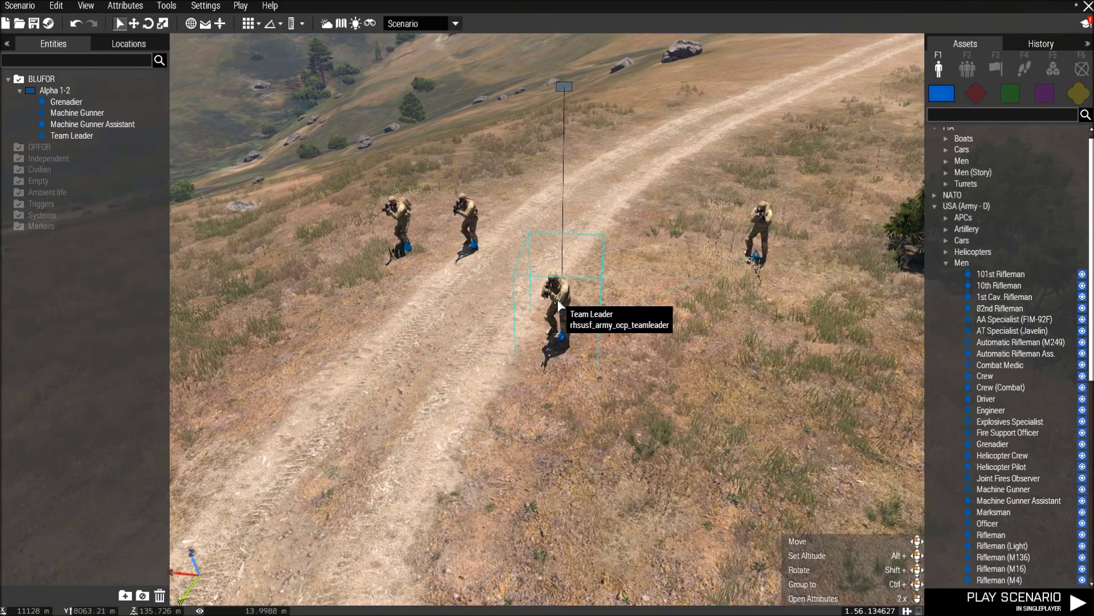
- Review the Team Leader's attributes, including the Player and Playable control options, and close them without saving
double_click(558, 299)
click(684, 540)
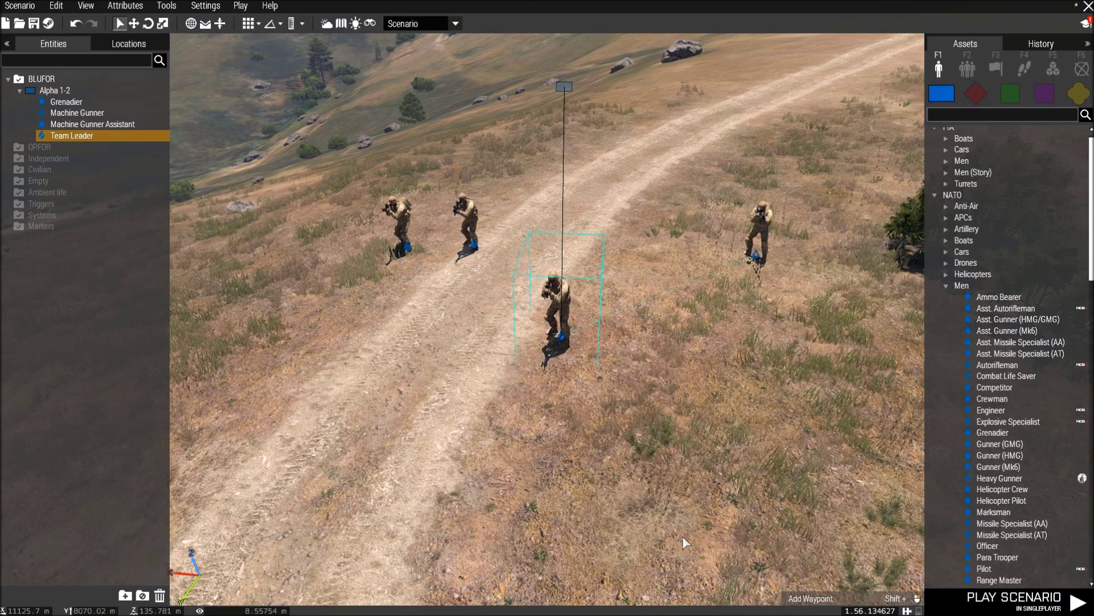
right_click(569, 302)
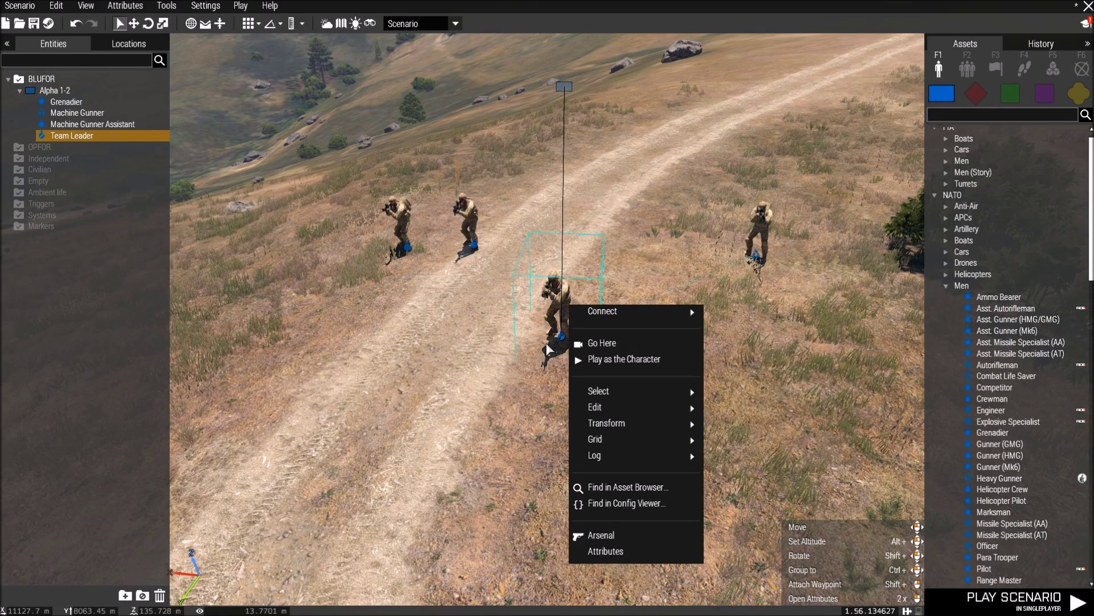
double_click(560, 304)
click(389, 88)
click(390, 88)
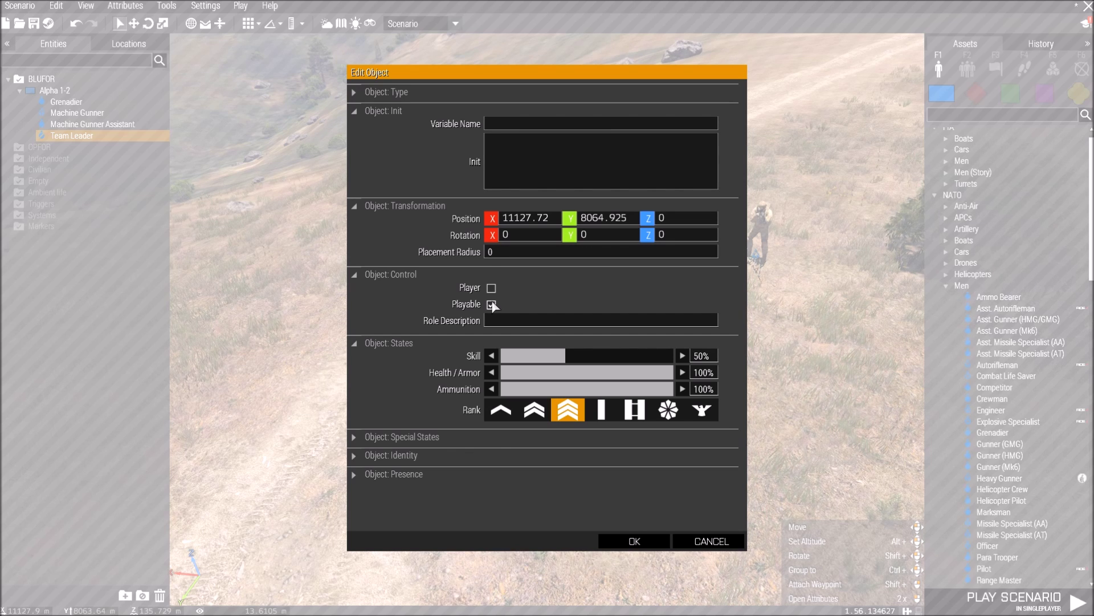
click(700, 541)
- Select the Grenadier, check his attributes and close them without saving
right_drag(709, 347, 679, 324)
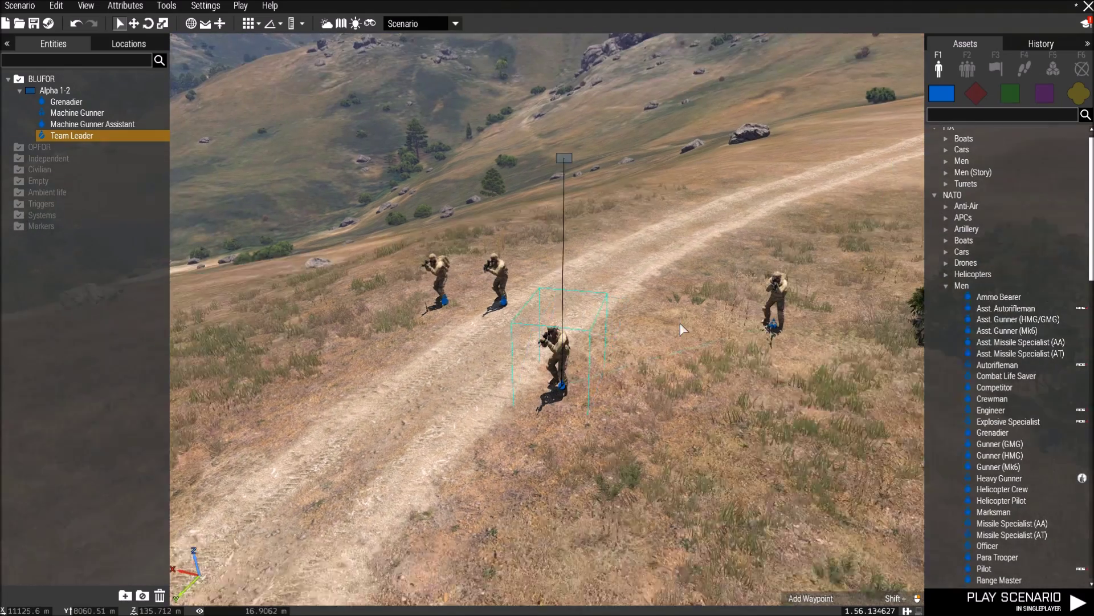
click(488, 259)
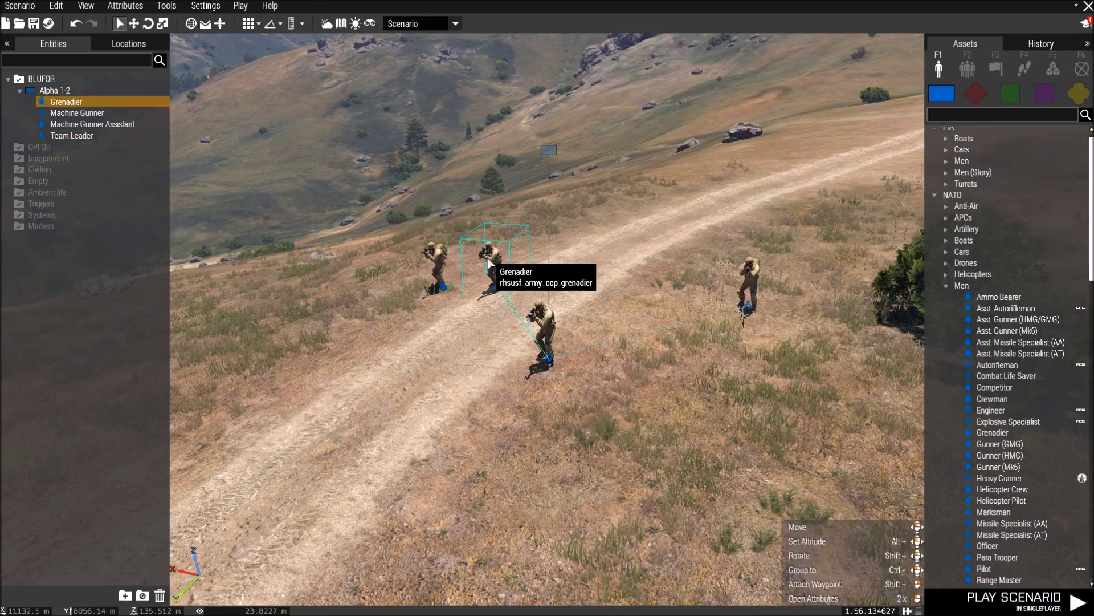
double_click(488, 260)
click(702, 541)
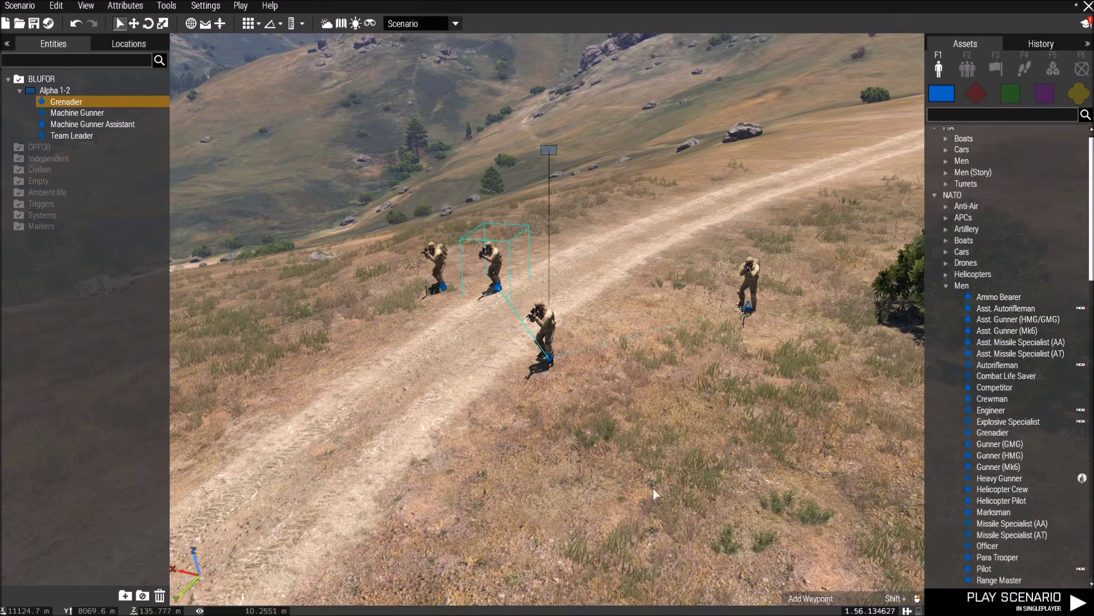
- Make only the Team Leader playable, then turn his Playable option off again
double_click(544, 323)
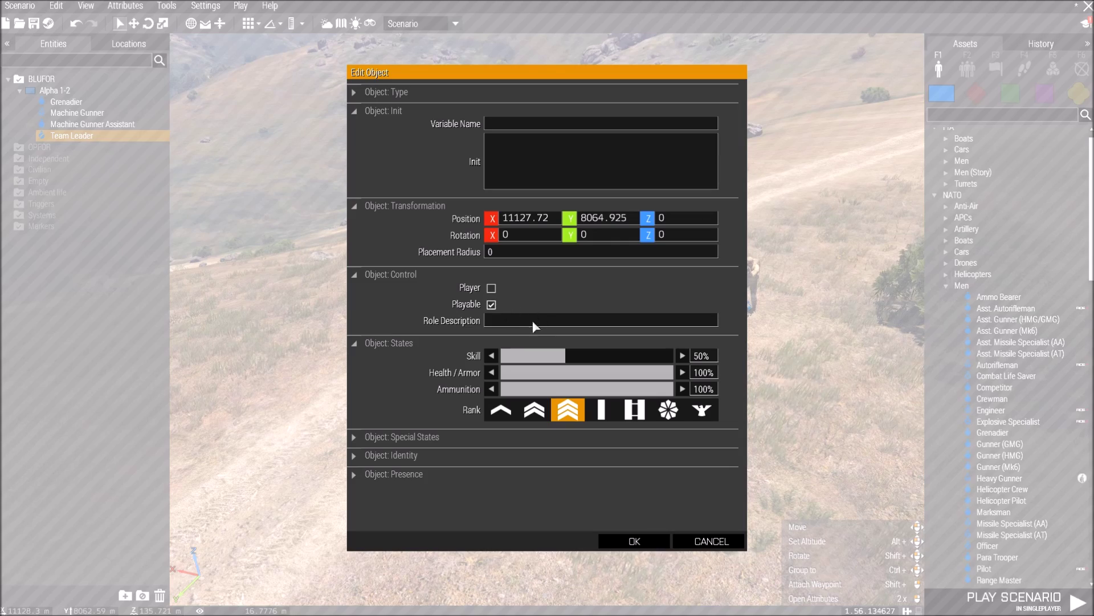
click(620, 535)
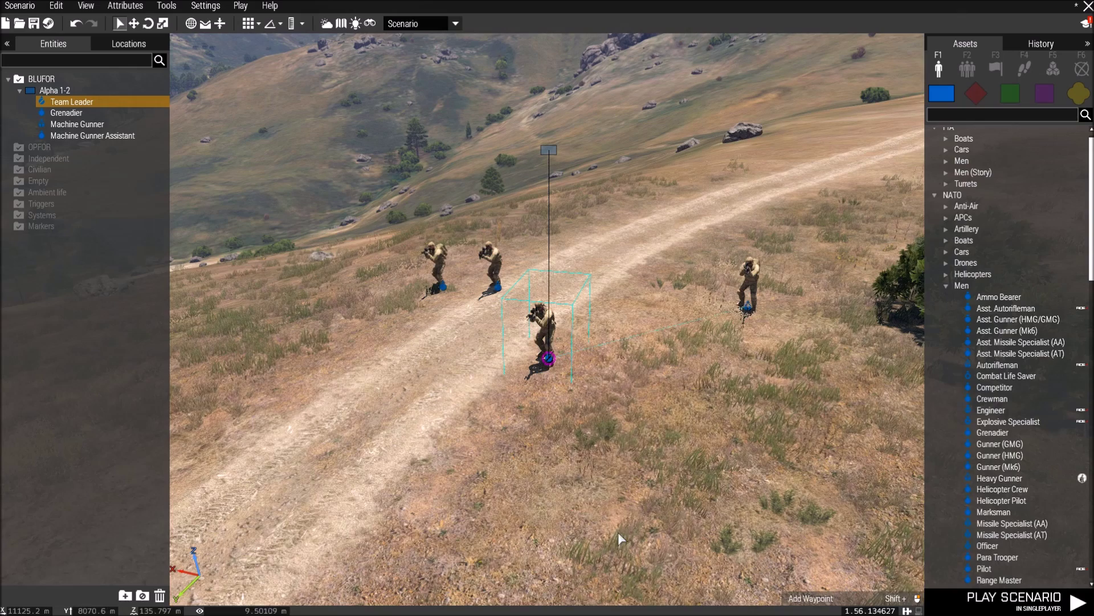
double_click(549, 331)
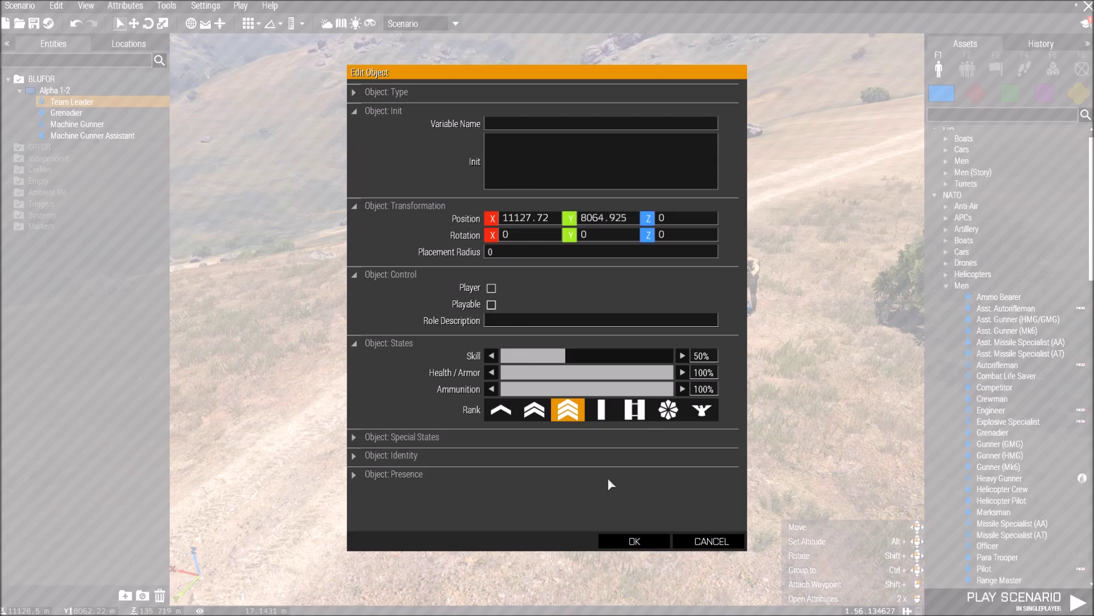
click(632, 539)
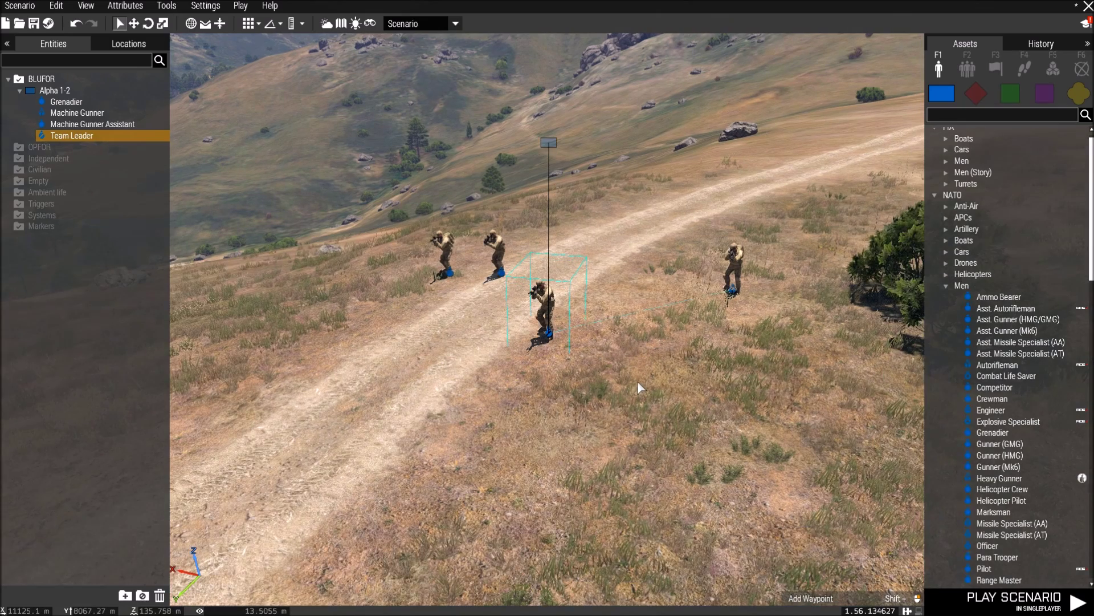
- Compare selecting the whole team through the Alpha 1-2 group marker with selecting only its Team Leader
scroll(627, 357, up, 2)
click(554, 167)
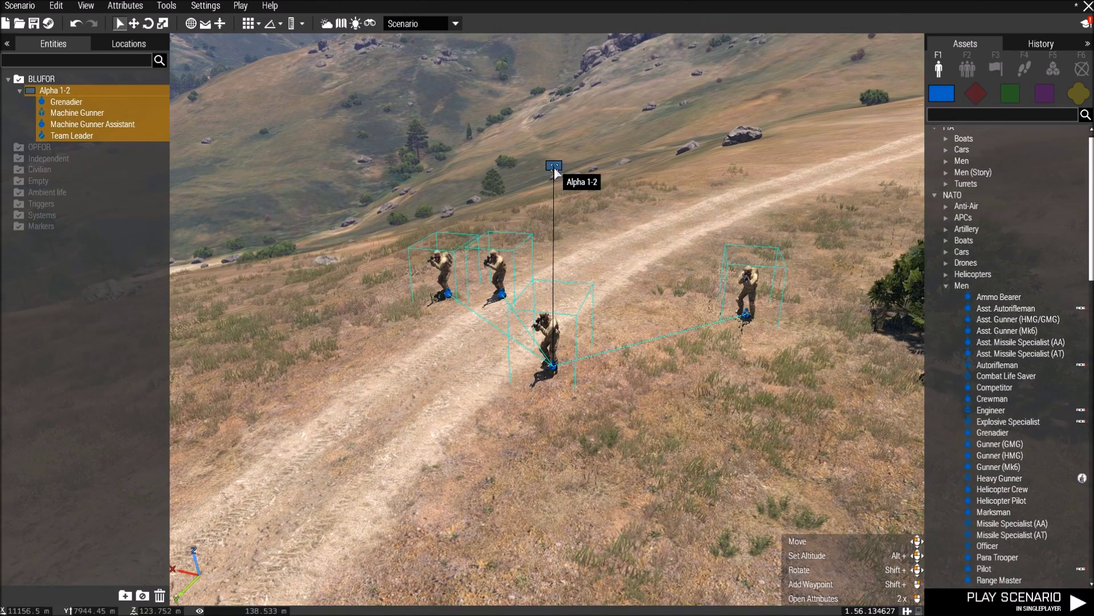
scroll(556, 167, up, 2)
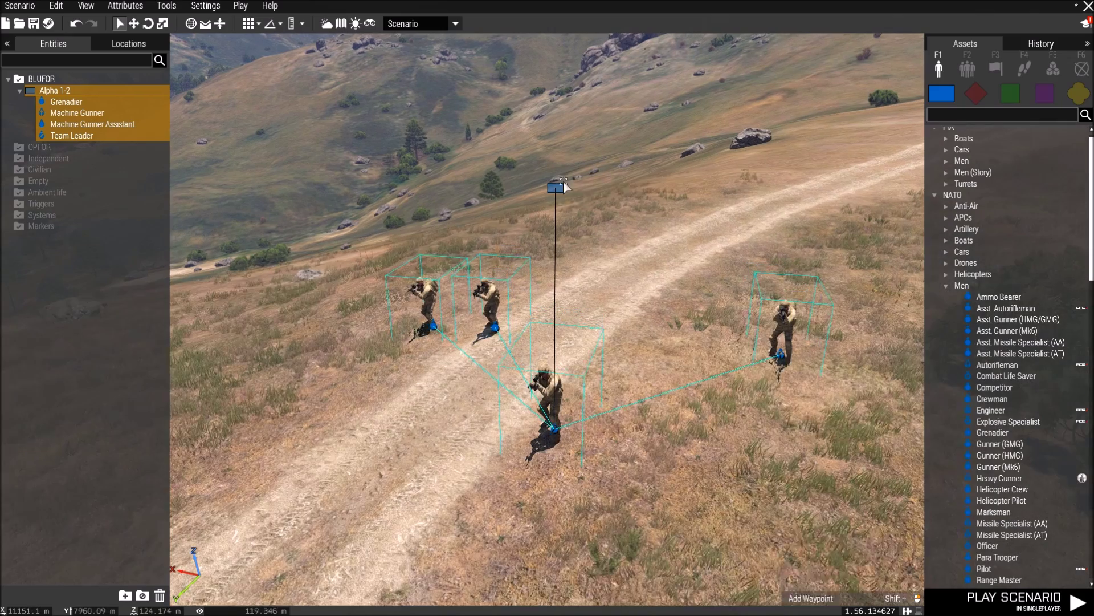
key(s)
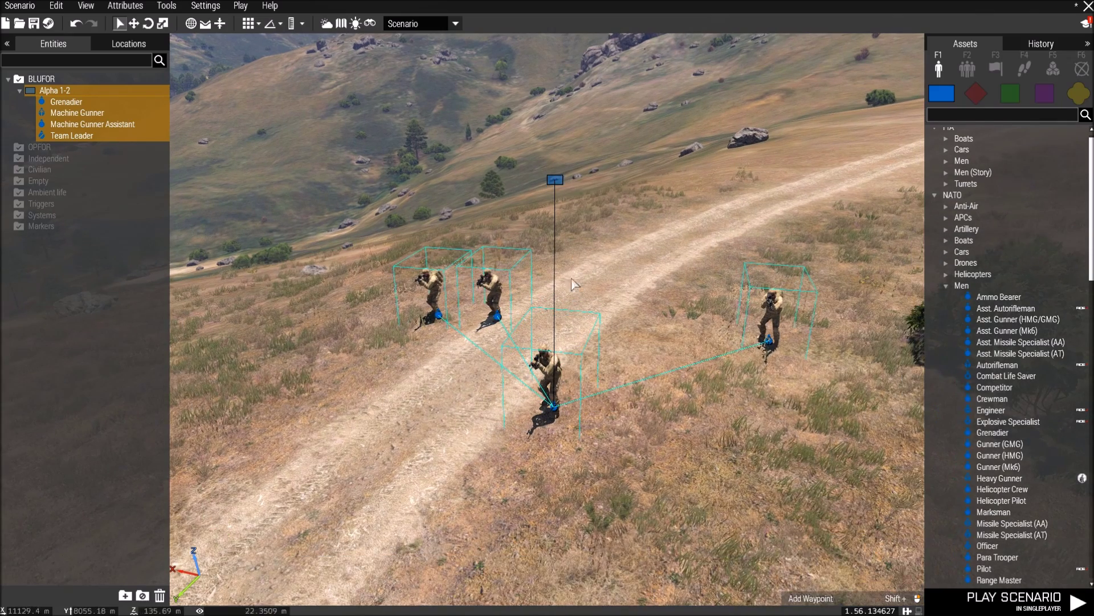
click(553, 372)
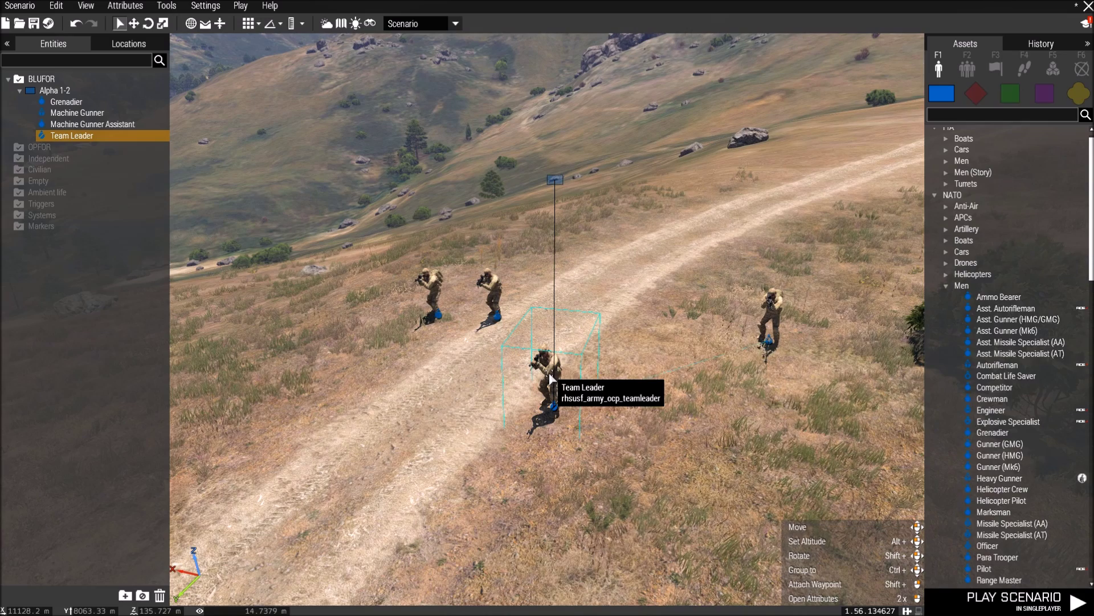
- Make all four members of group Alpha 1-2 playable through the group's attributes and clear the selection
double_click(556, 179)
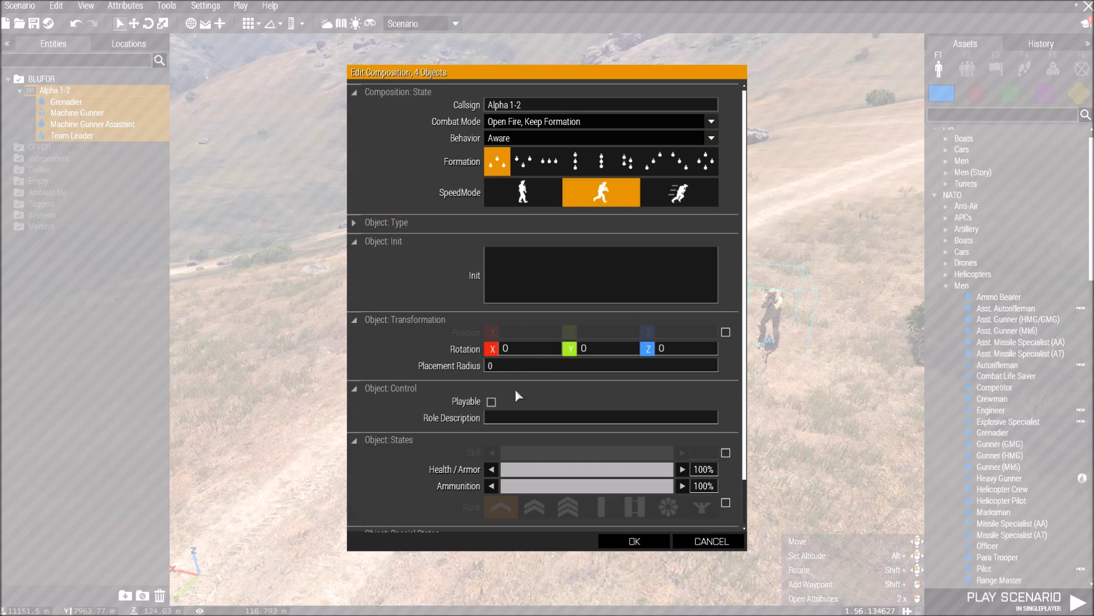
click(606, 537)
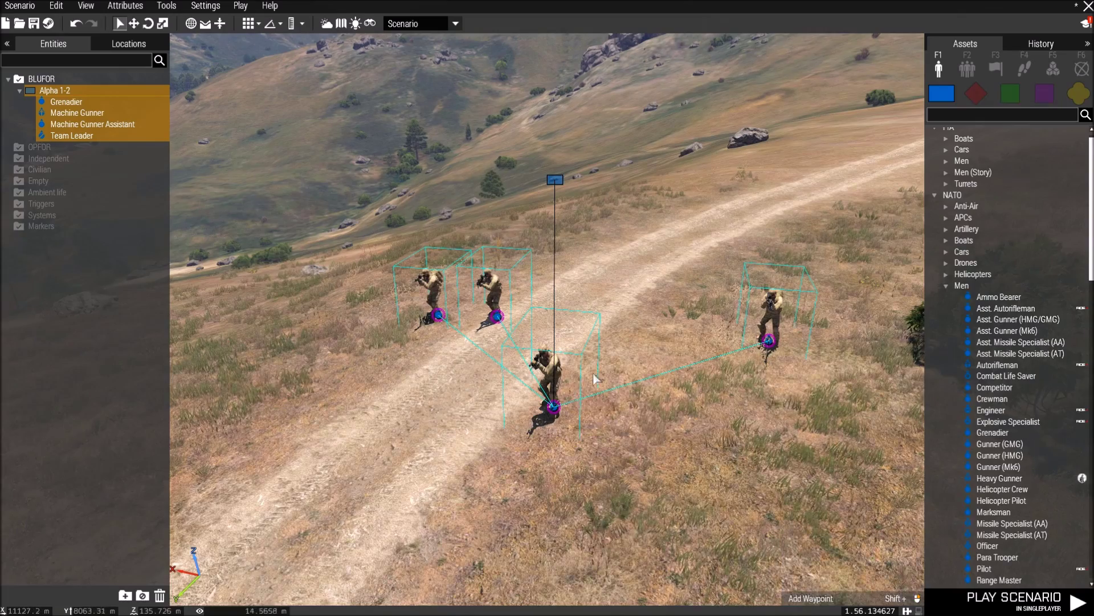
key(s)
click(664, 408)
right_drag(665, 408, 593, 433)
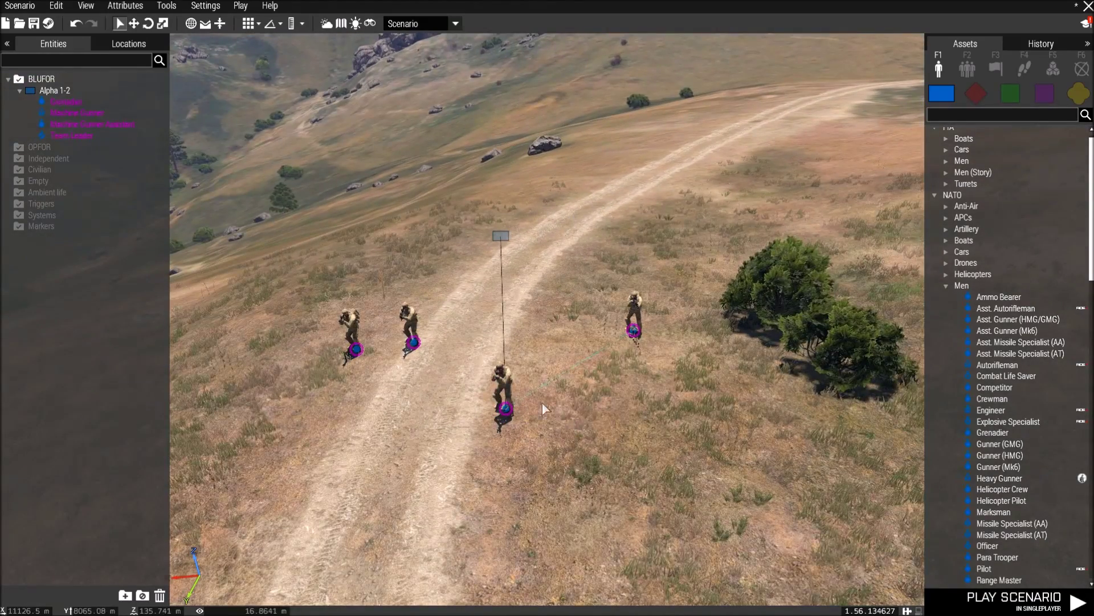
- Turn off the Playable option for all four members of group Alpha 1-2 through the group's attributes
double_click(504, 235)
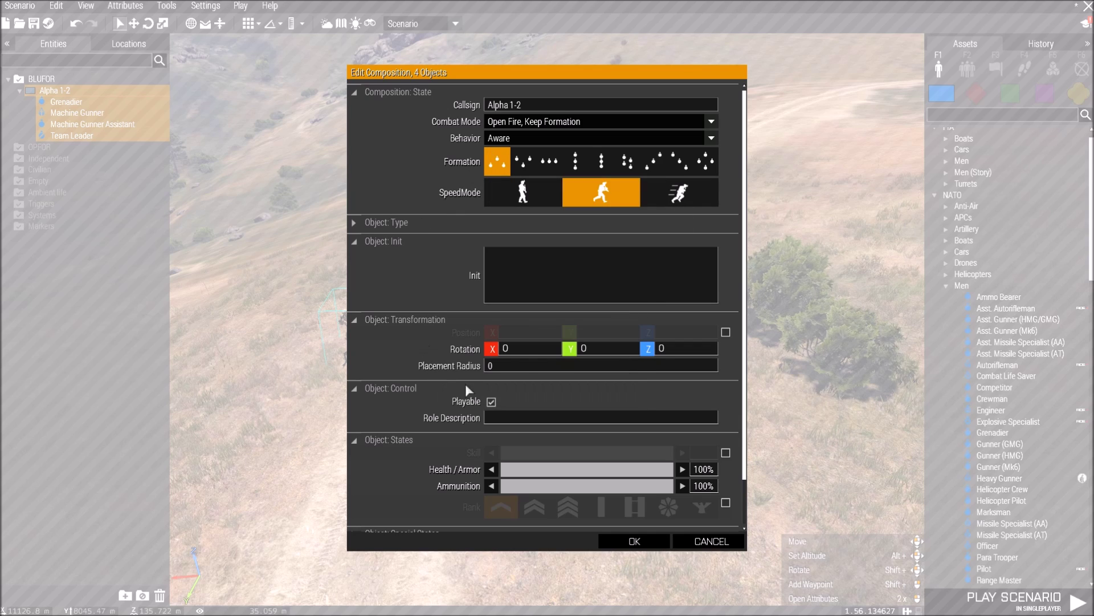
click(491, 402)
click(631, 541)
- Try each of the three SpeedMode options in group Alpha 1-2's attributes and return to the middle one
double_click(497, 235)
click(518, 197)
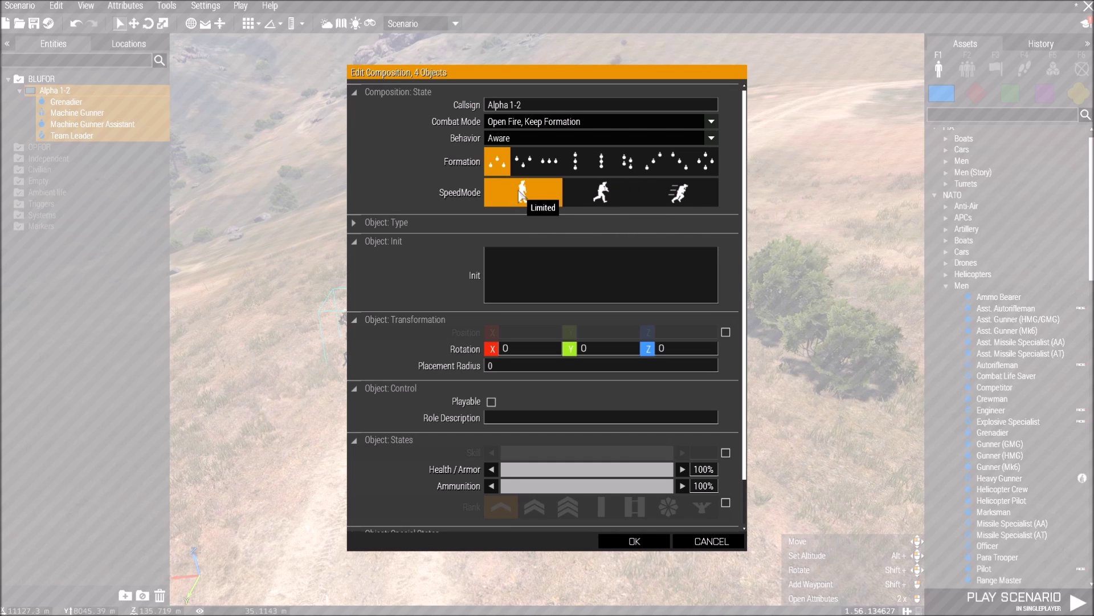
click(617, 196)
click(682, 195)
click(602, 194)
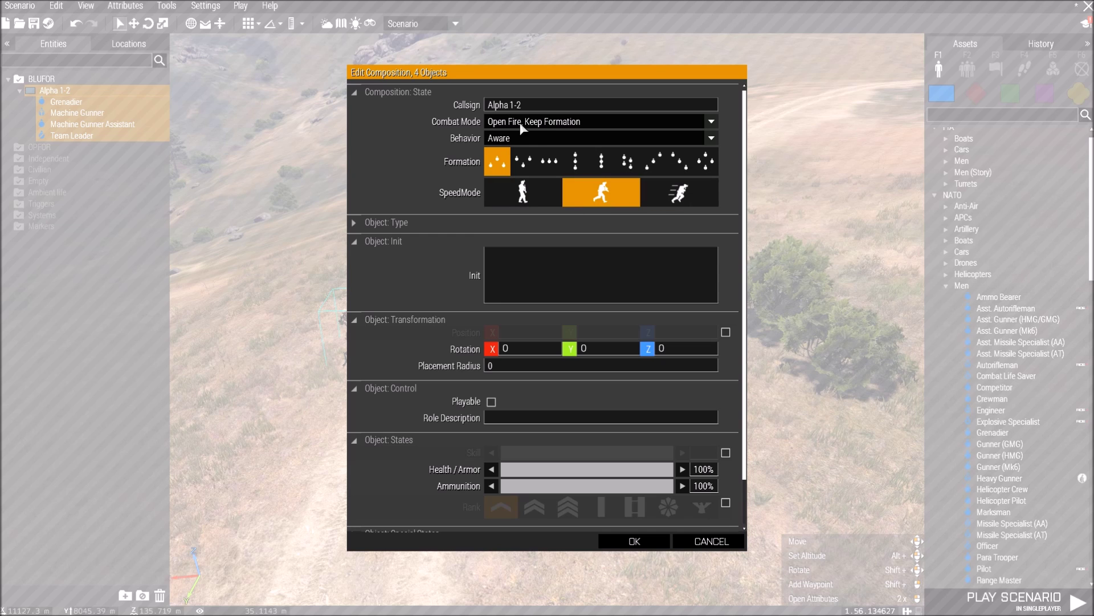
- Review the Combat Mode and Behavior choices for group Alpha 1-2 without changing them, and accept the attributes
click(543, 121)
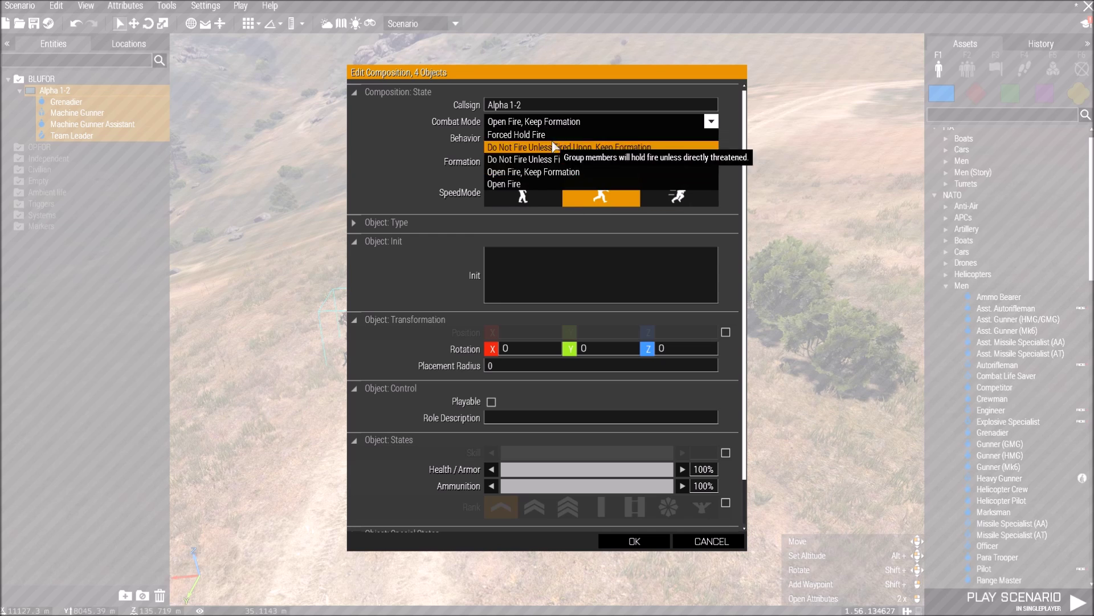
click(556, 123)
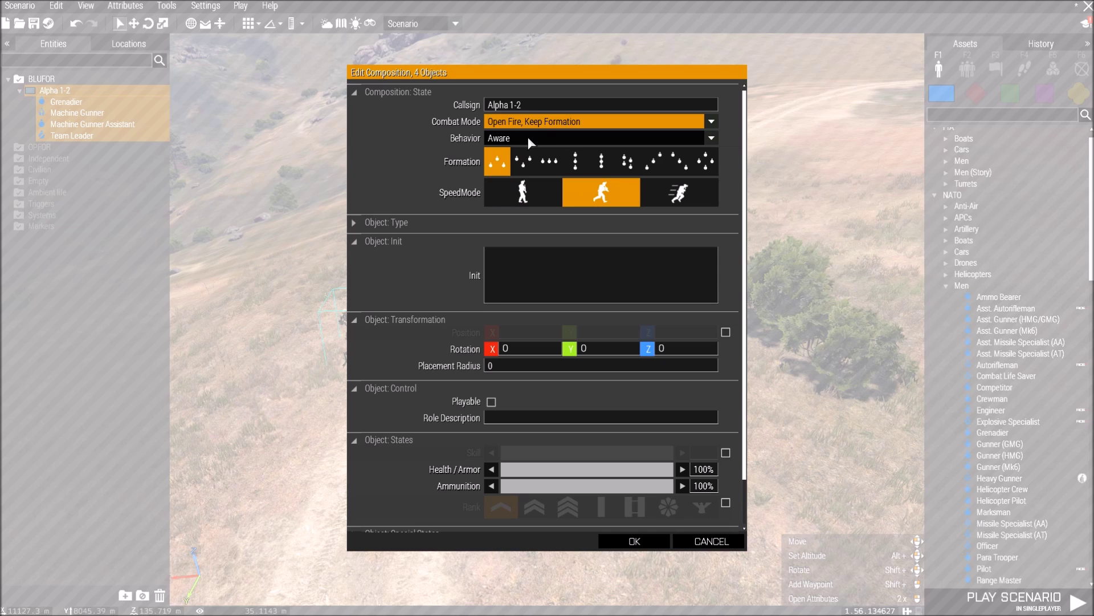
click(539, 136)
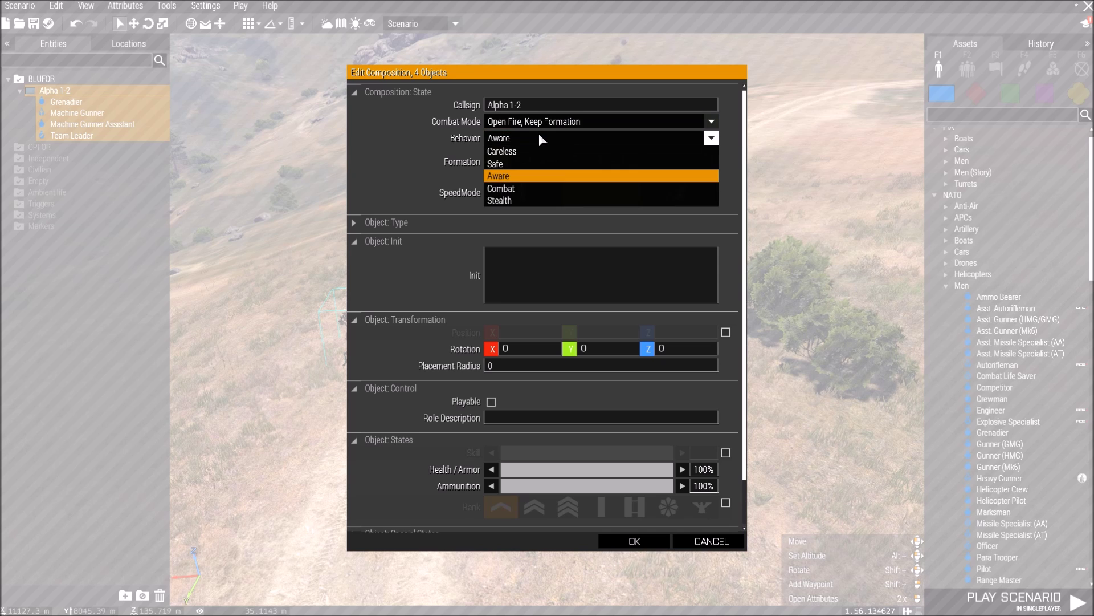
click(543, 137)
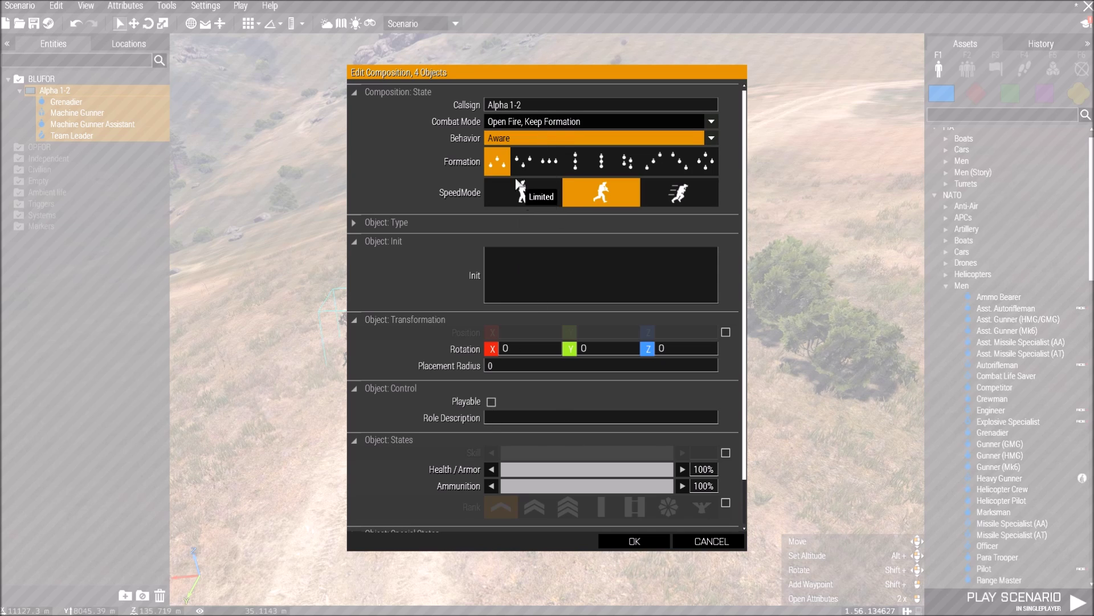
click(514, 137)
click(517, 137)
click(634, 541)
- Select the Team Leader of Alpha 1-2 and try changing his altitude
scroll(597, 405, up, 3)
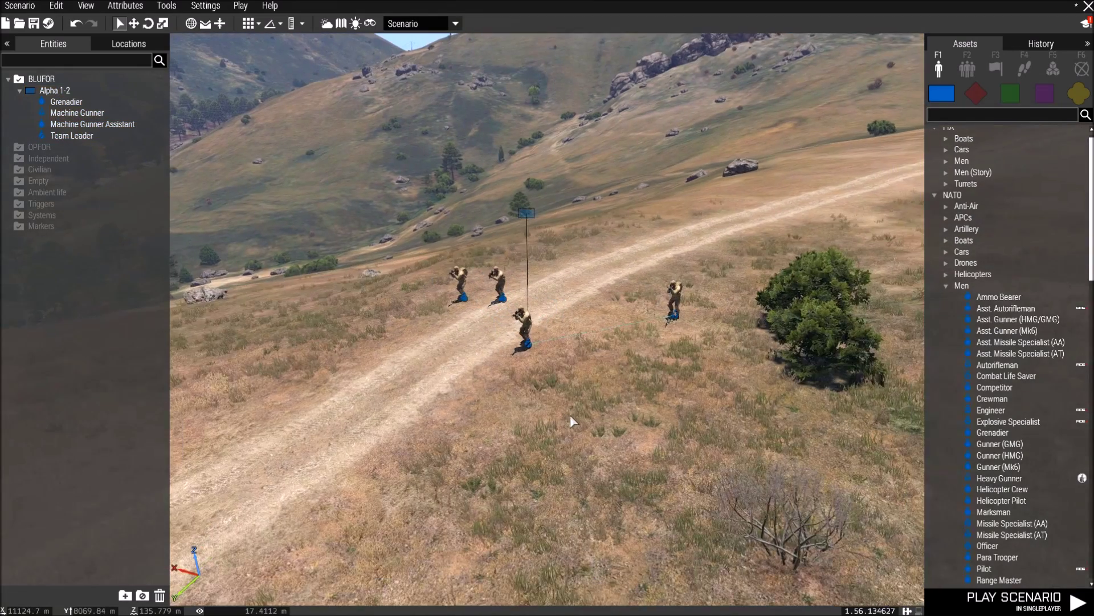
key(w)
key(s)
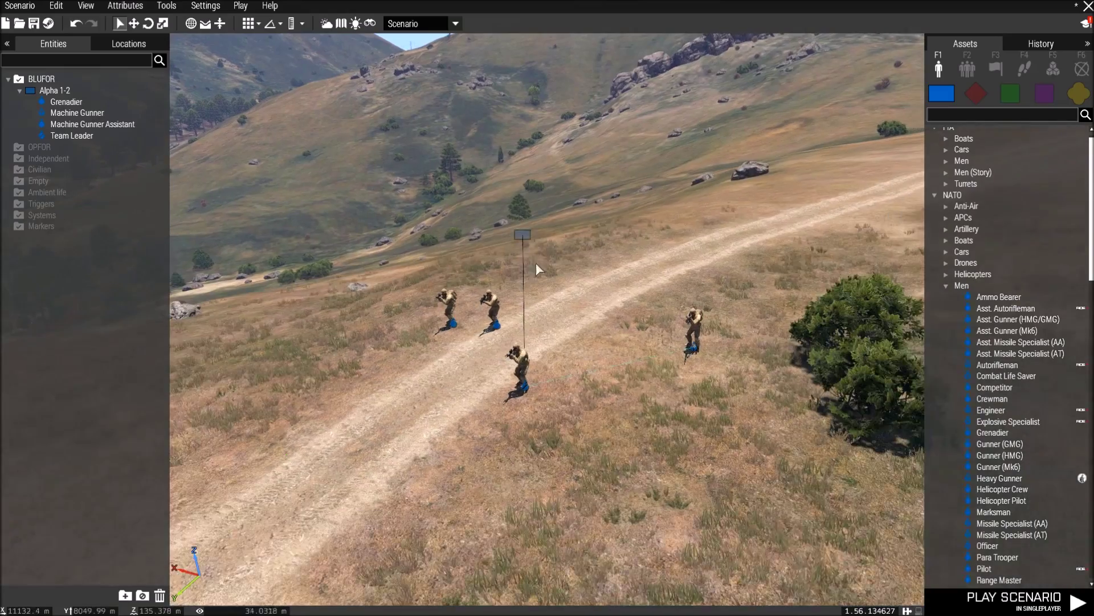
scroll(541, 314, up, 4)
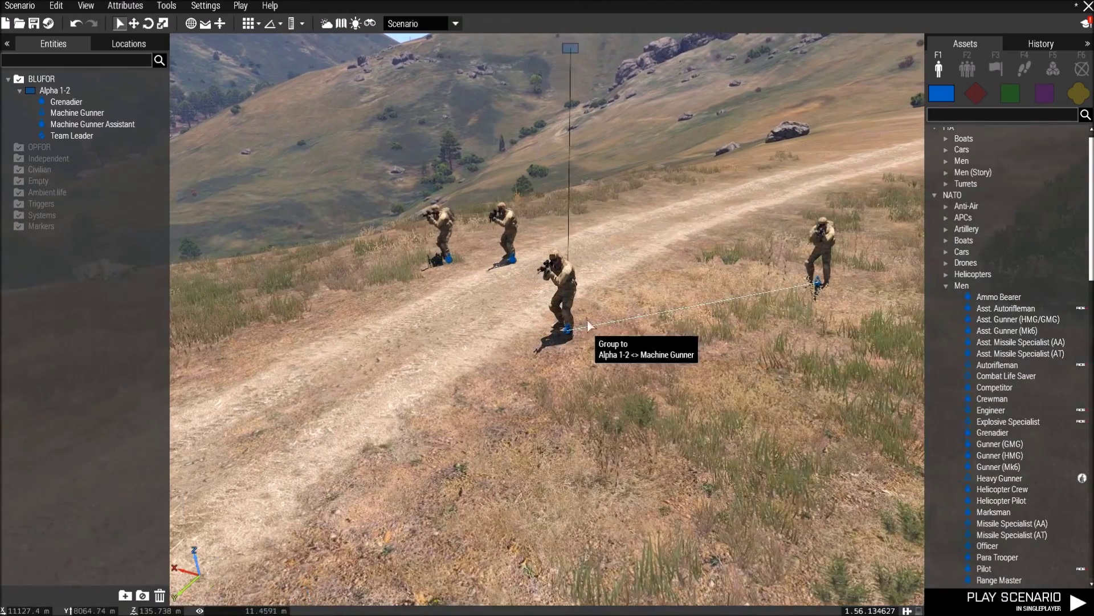
click(571, 279)
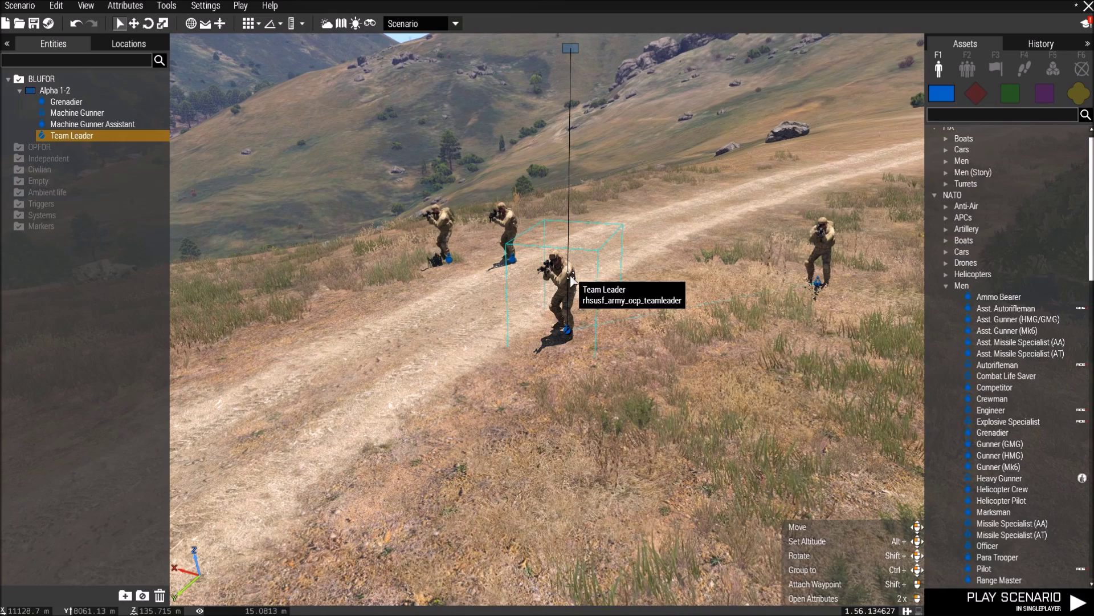
key(w)
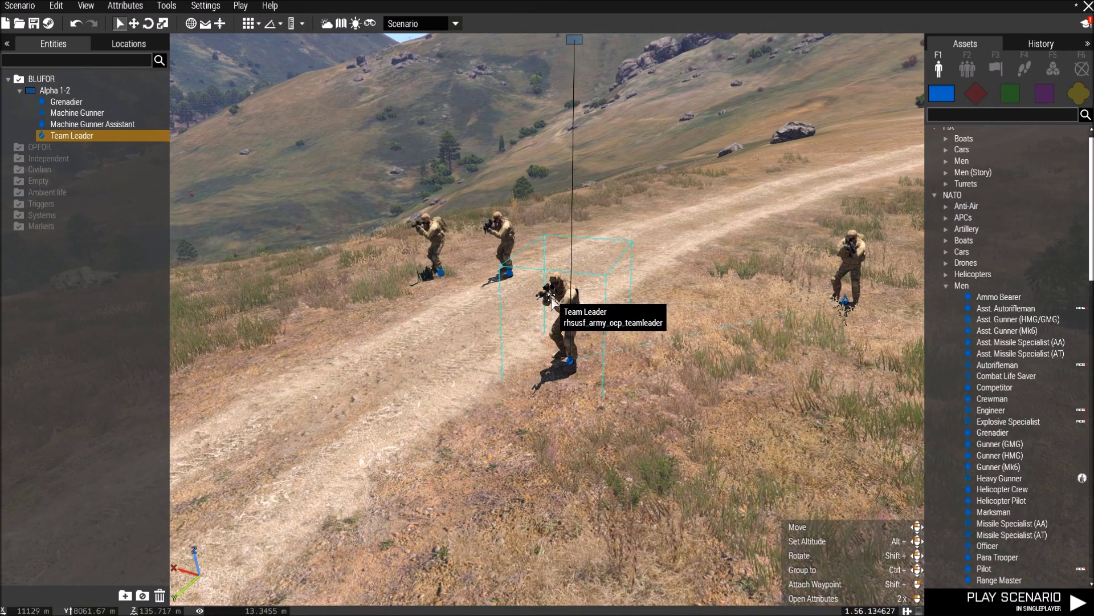
mouse_move(562, 305)
alt+mouse_down()
mouse_move(564, 106)
mouse_move(564, 296)
alt+mouse_up()
key(s)
- Rotate the Team Leader in place to face another direction
key(w)
key(w)
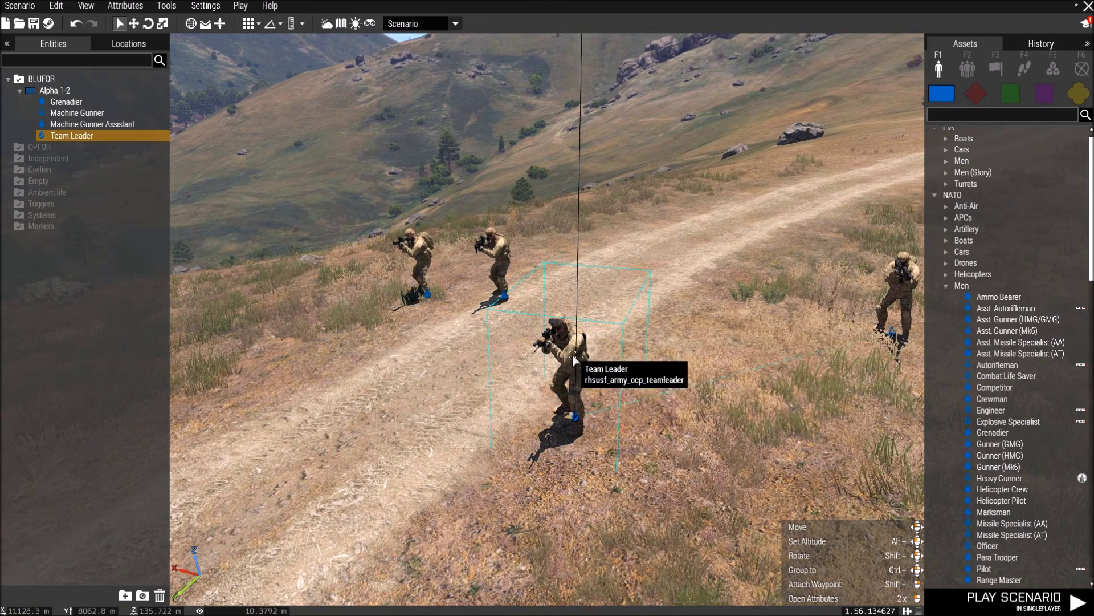
shift+drag(569, 353, 539, 464)
key(s)
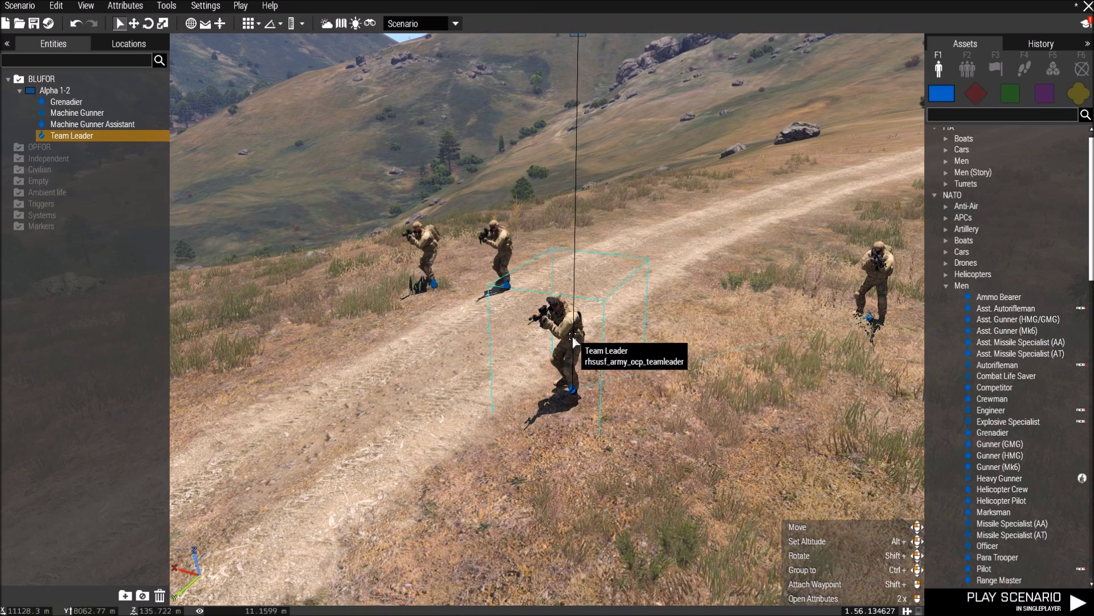
- Inspect the Team Leader's gear in the Arsenal and leave it without saving changes
right_click(572, 335)
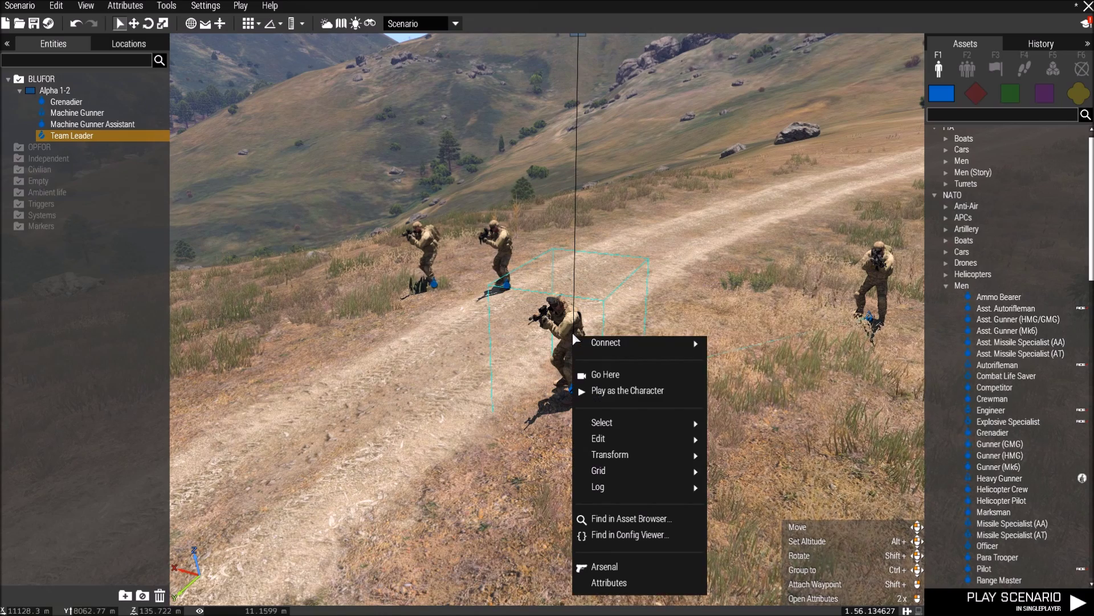
click(591, 561)
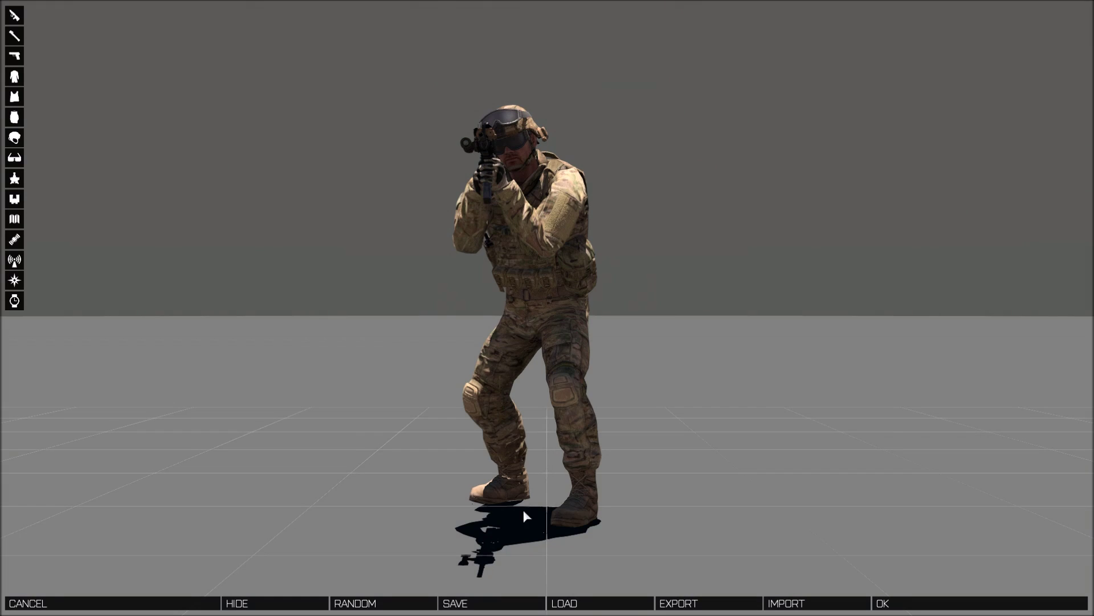
drag(529, 293, 586, 293)
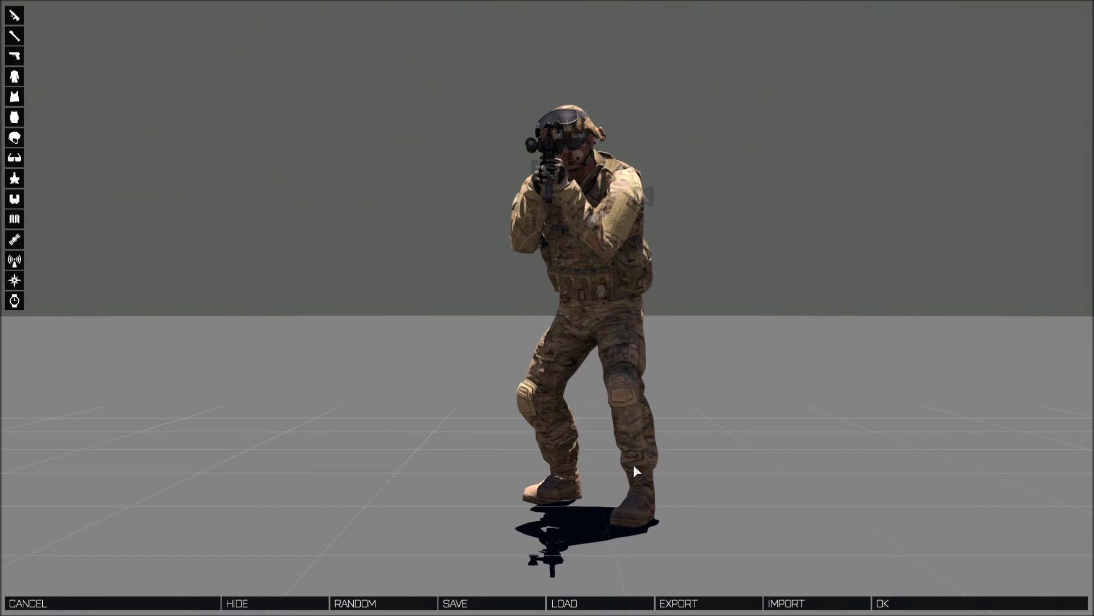
click(146, 605)
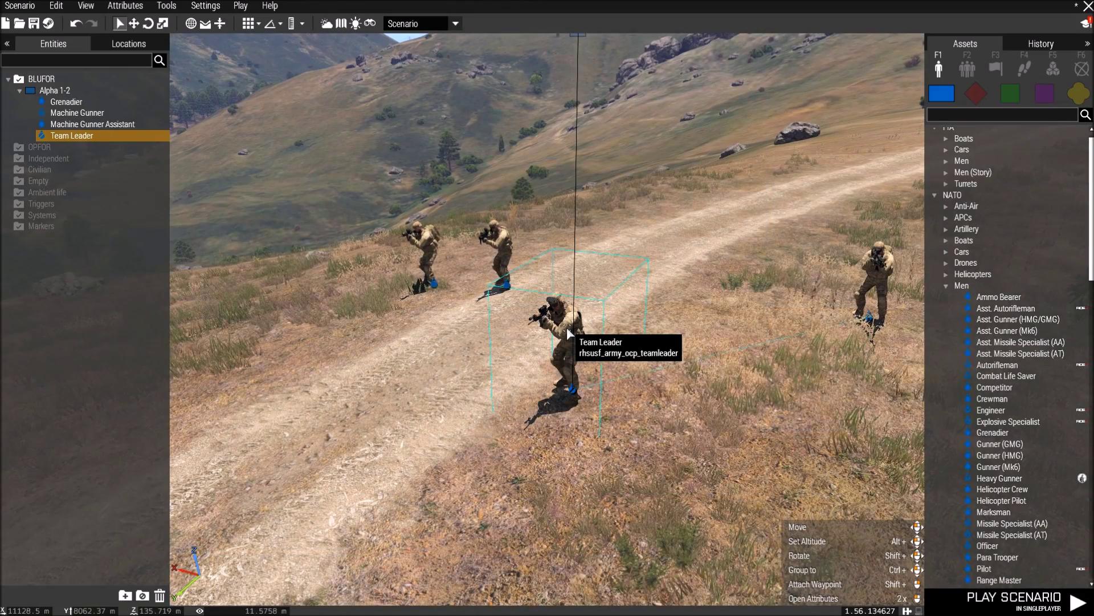
- Select all of group Alpha 1-2 through its group marker and rotate the whole team
scroll(567, 327, down, 3)
right_drag(615, 334, 710, 407)
scroll(672, 354, down, 1)
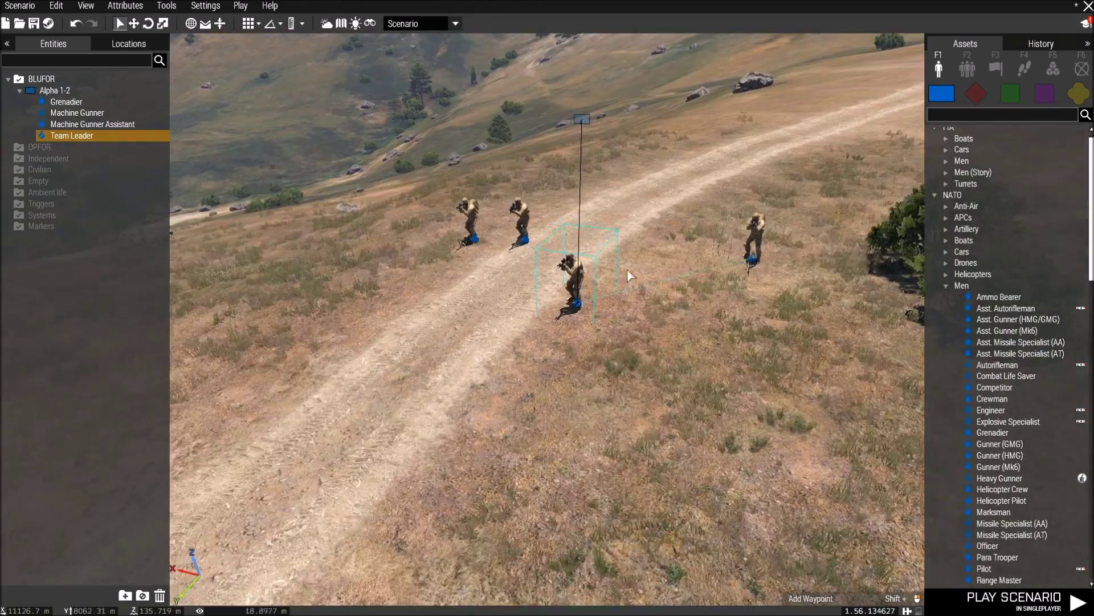
scroll(630, 277, up, 2)
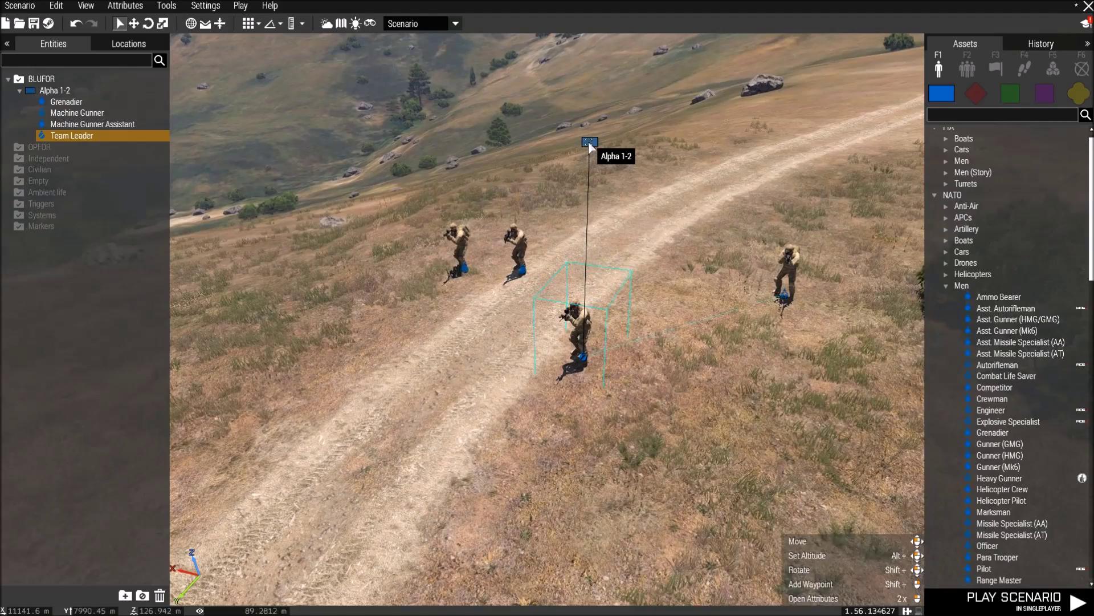
click(589, 143)
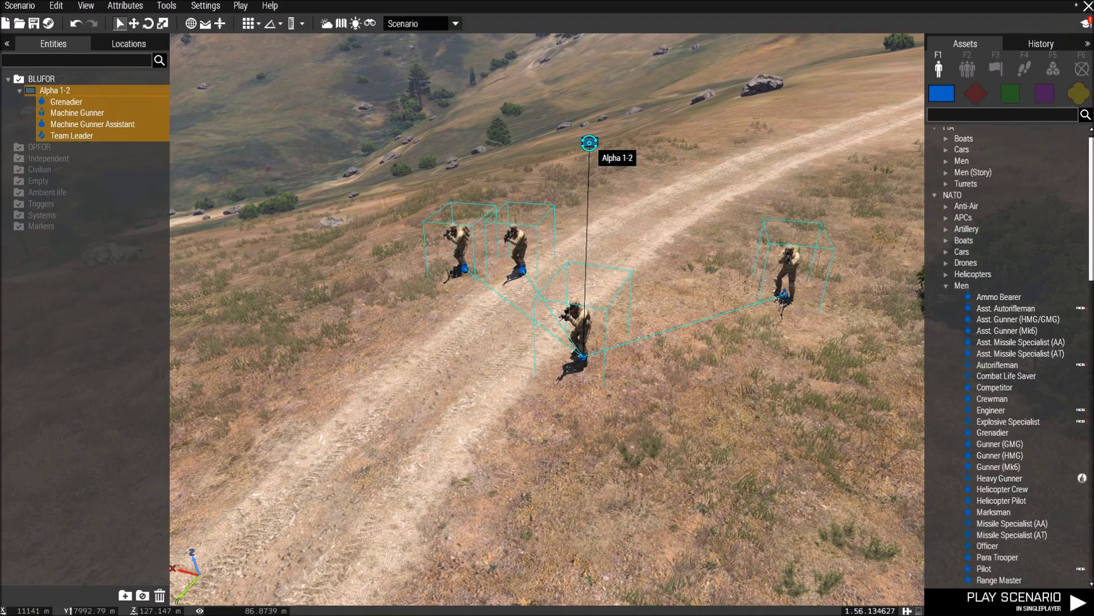
shift+drag(590, 143, 696, 293)
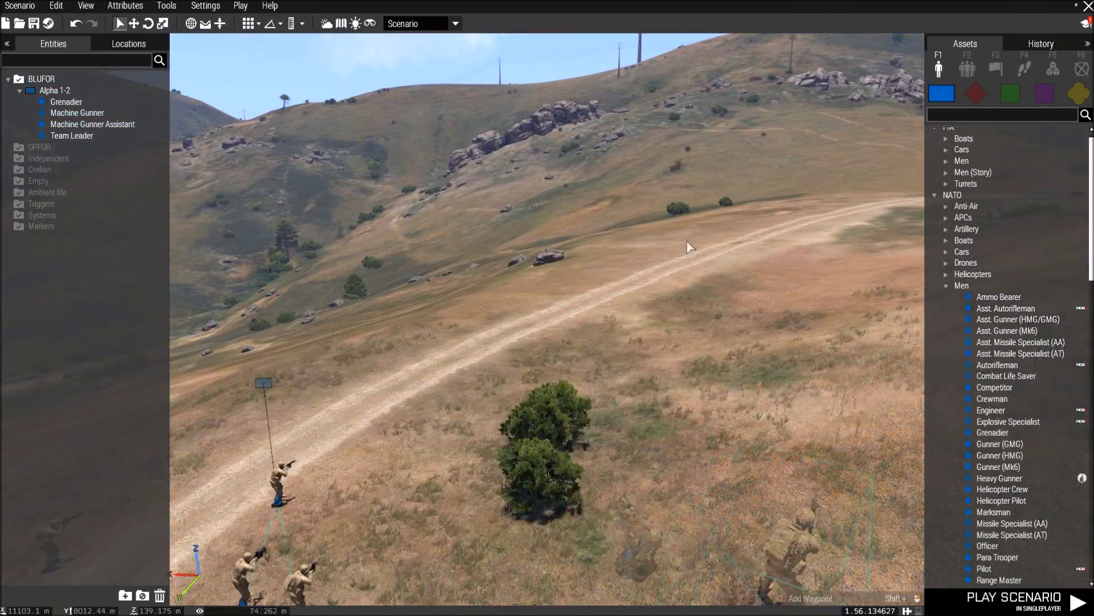
- Move the whole Alpha 1-2 group to a new spot by the dirt road and clear the selection
key(w)
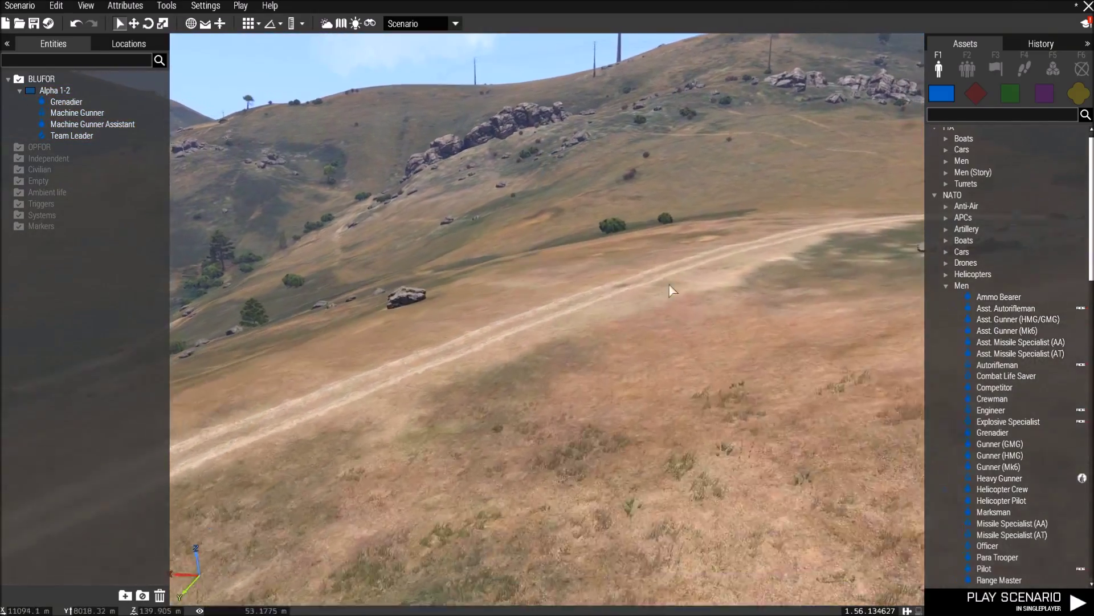
right_drag(669, 284, 353, 302)
key(w)
right_drag(555, 271, 491, 258)
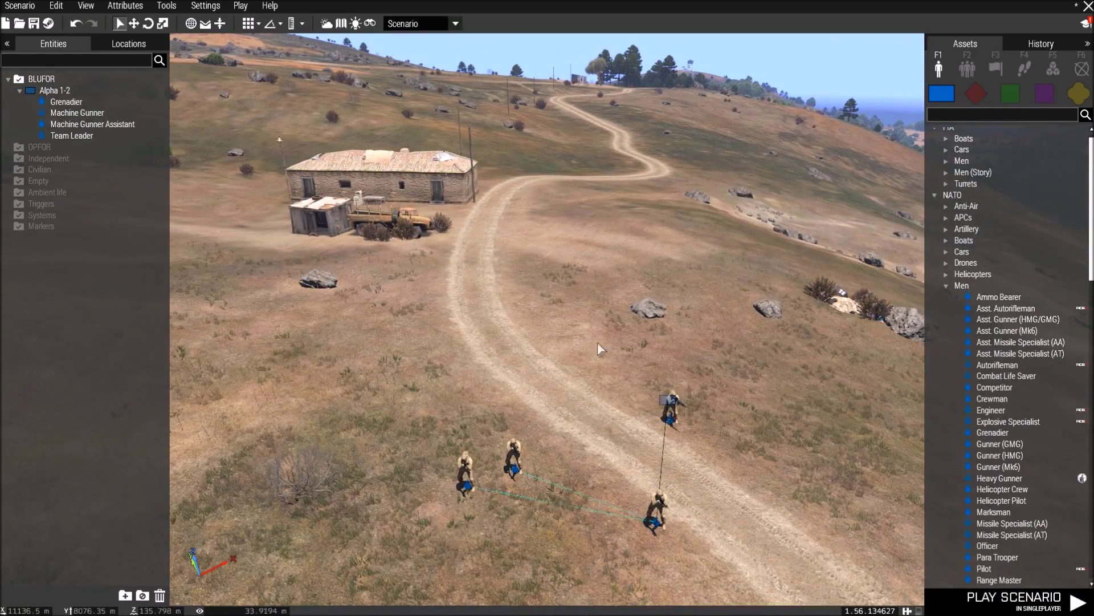
key(w)
drag(668, 400, 599, 347)
key(w)
right_drag(599, 347, 382, 215)
key(s)
key(w)
click(447, 269)
- Look through the asset categories for triggers, groups, objects, waypoints and systems
key(a)
right_drag(447, 268, 576, 279)
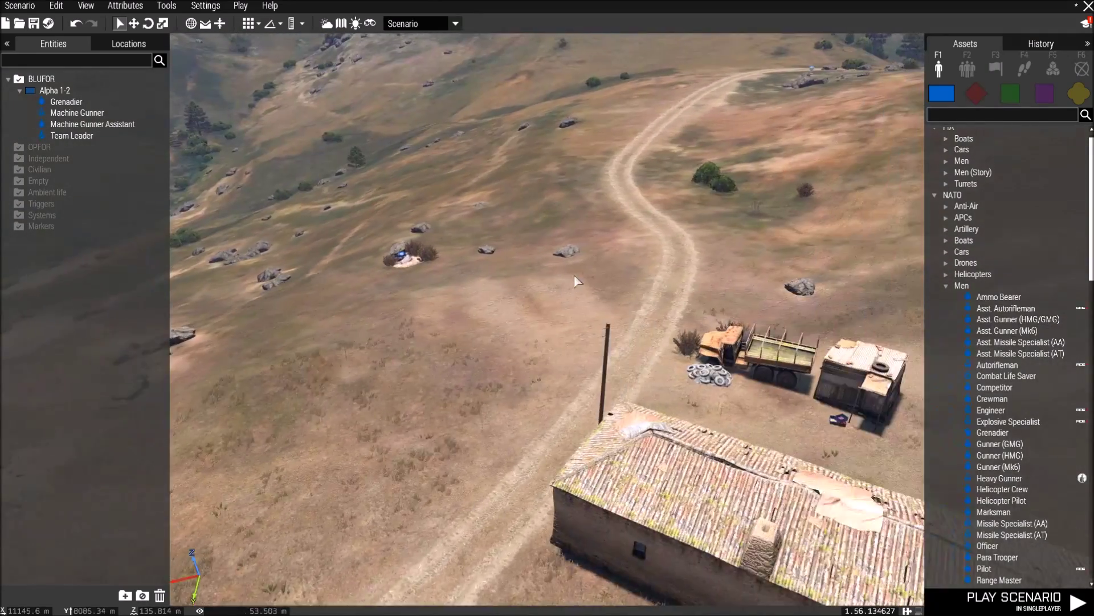
key(s)
click(998, 64)
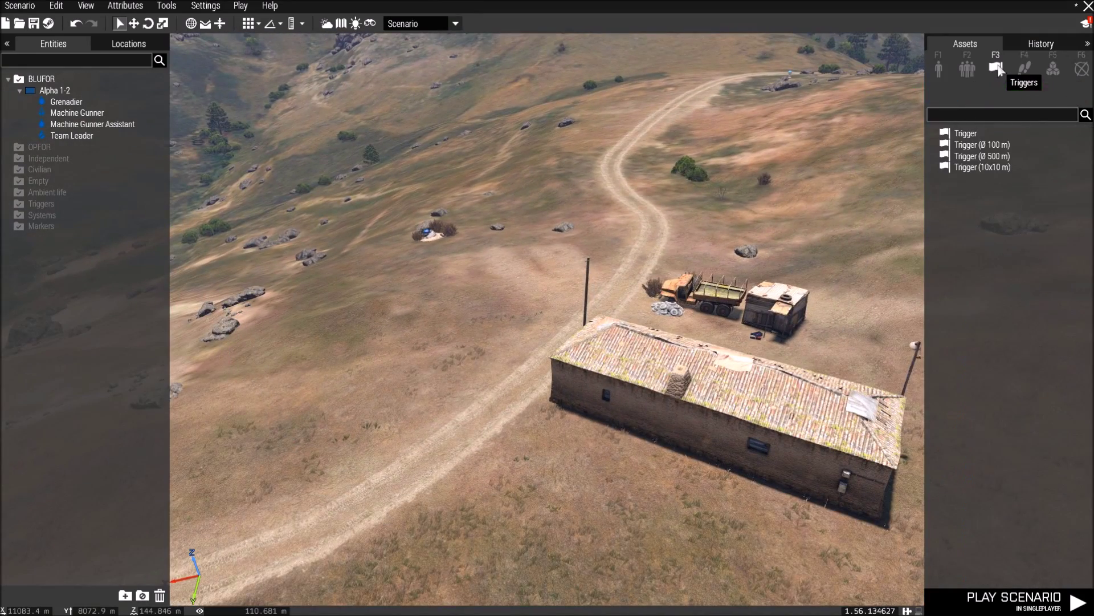
key(d)
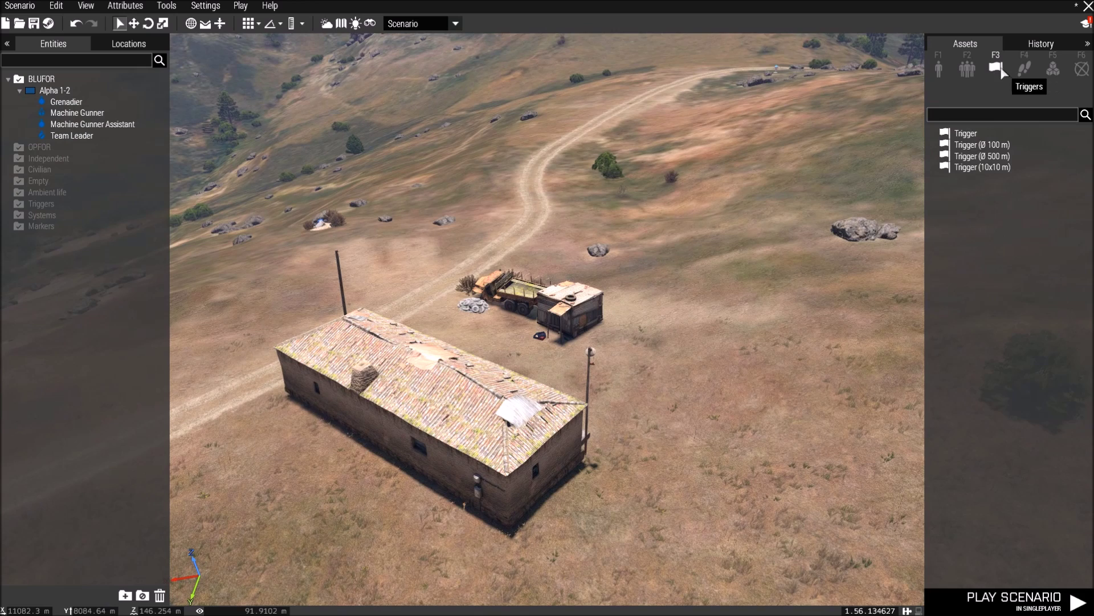
click(967, 69)
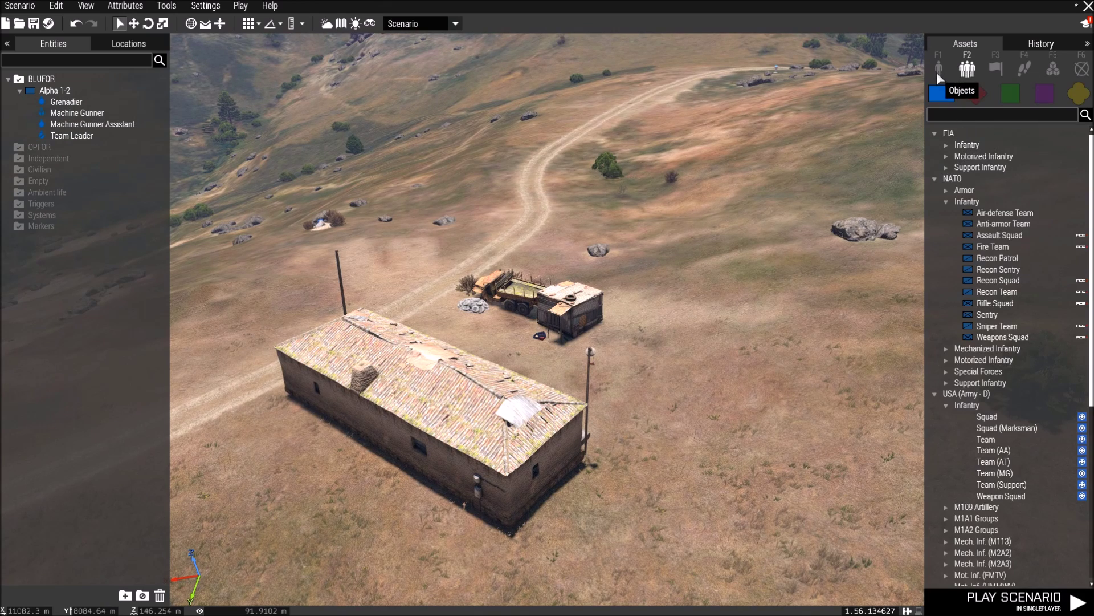
click(938, 70)
click(1024, 69)
click(1054, 66)
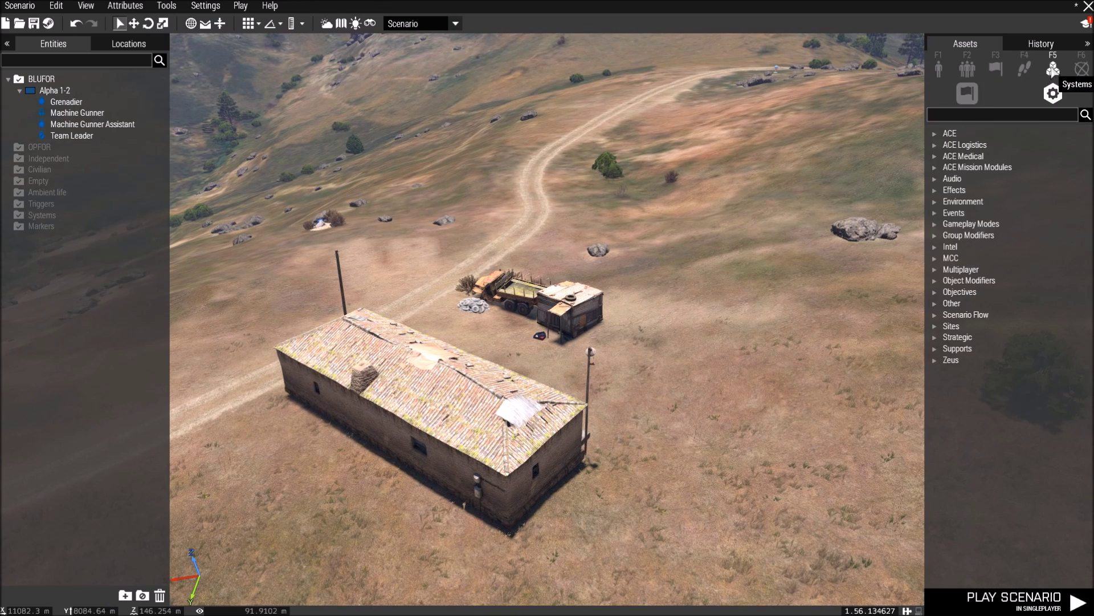
click(1008, 65)
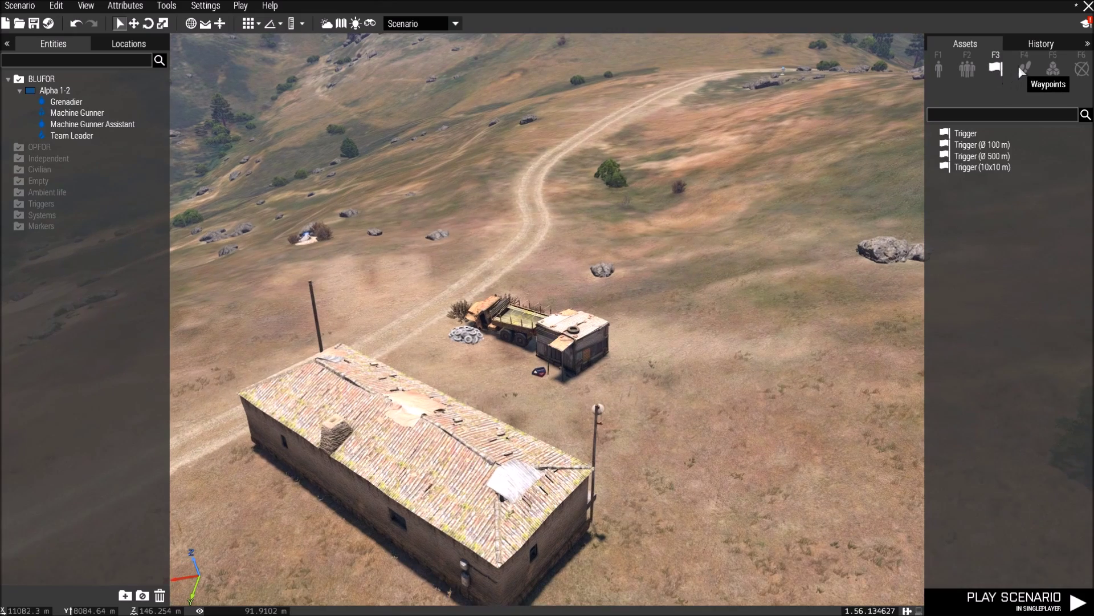
- Place a MOVE waypoint for group Alpha 1-2 ahead on the dirt road and delete it again
click(1021, 68)
right_drag(889, 142, 767, 330)
click(651, 321)
right_drag(669, 332, 760, 344)
key(a)
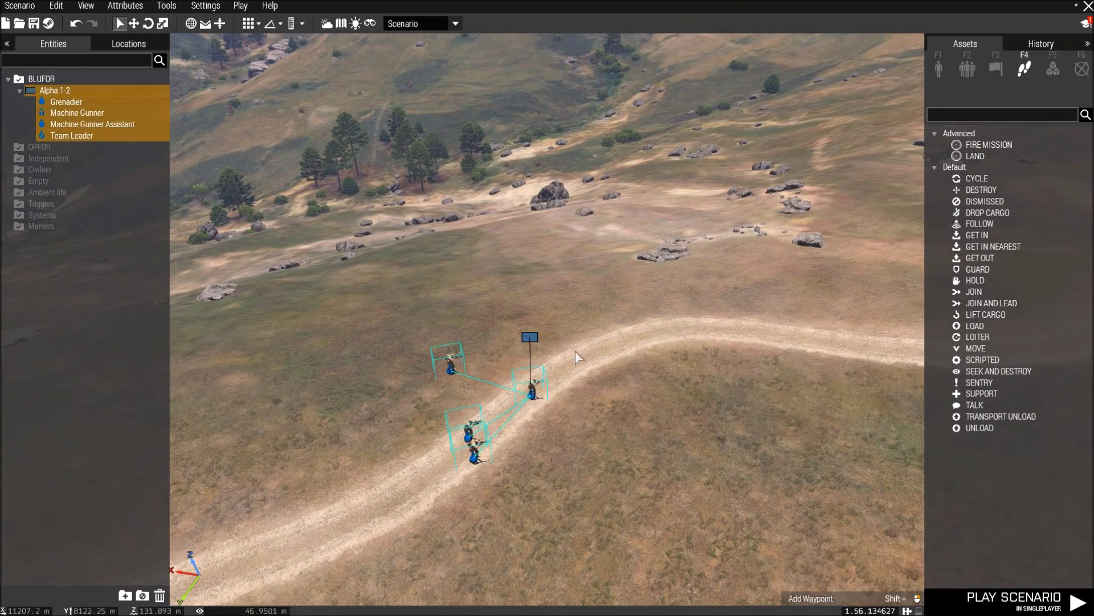
right_drag(577, 356, 799, 371)
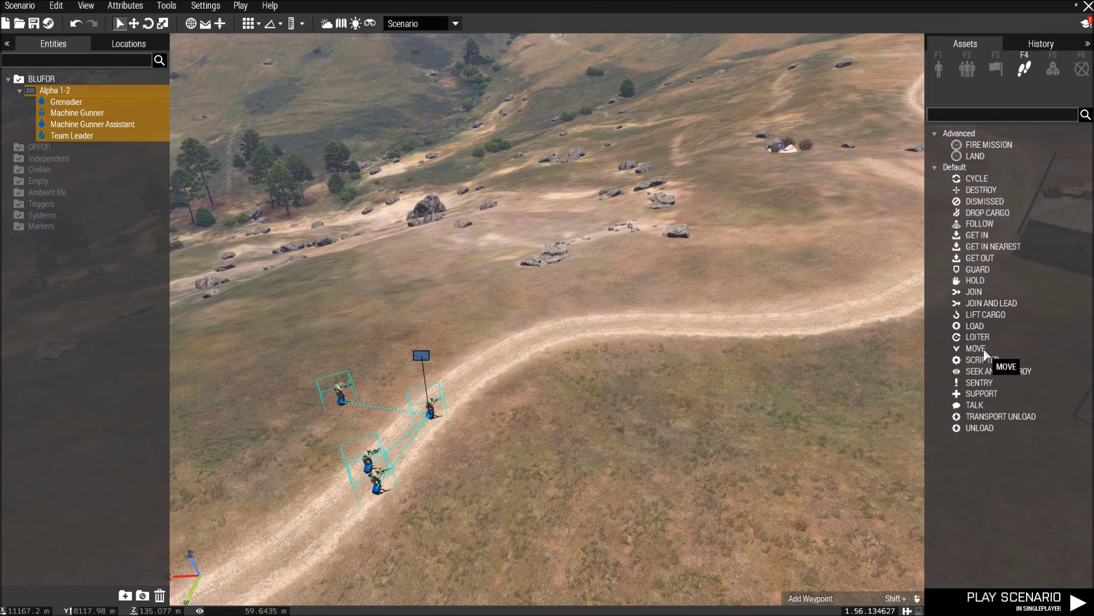
click(981, 349)
key(d)
key(d)
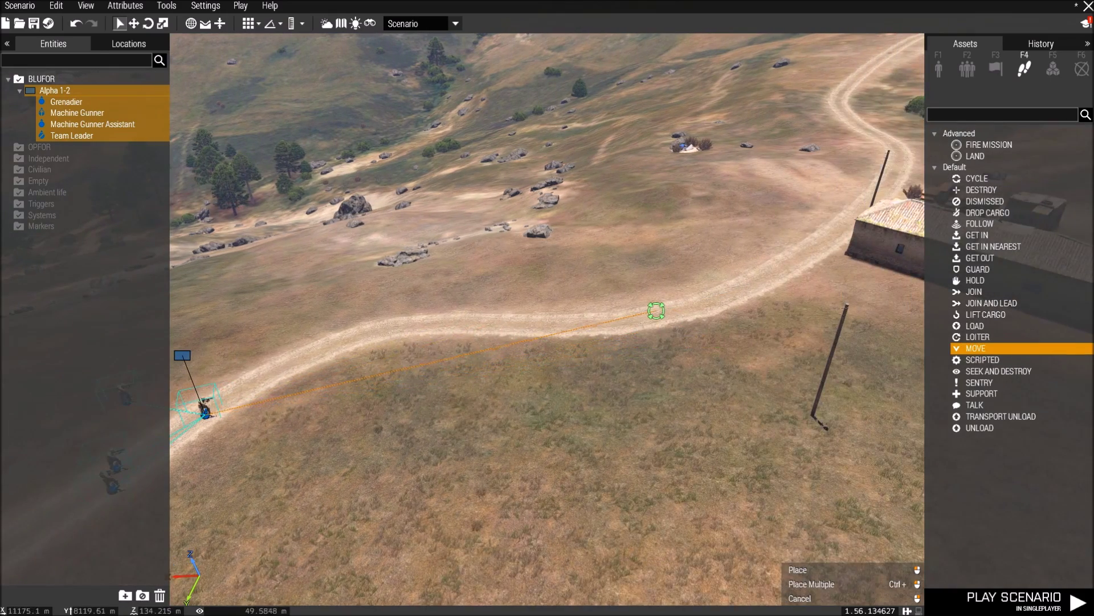
key(a)
click(677, 323)
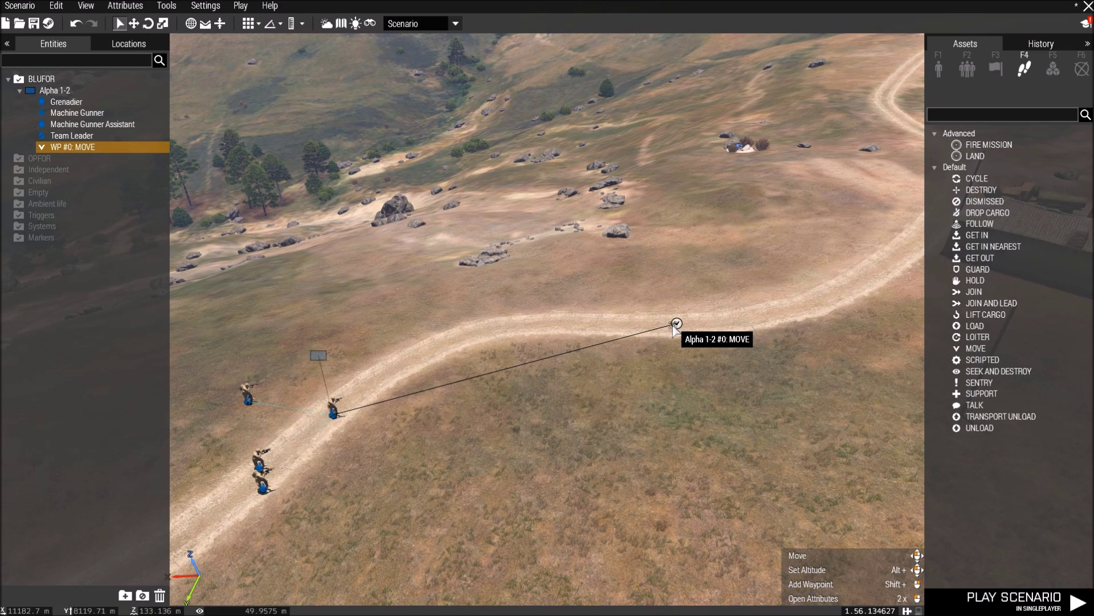
key(Delete)
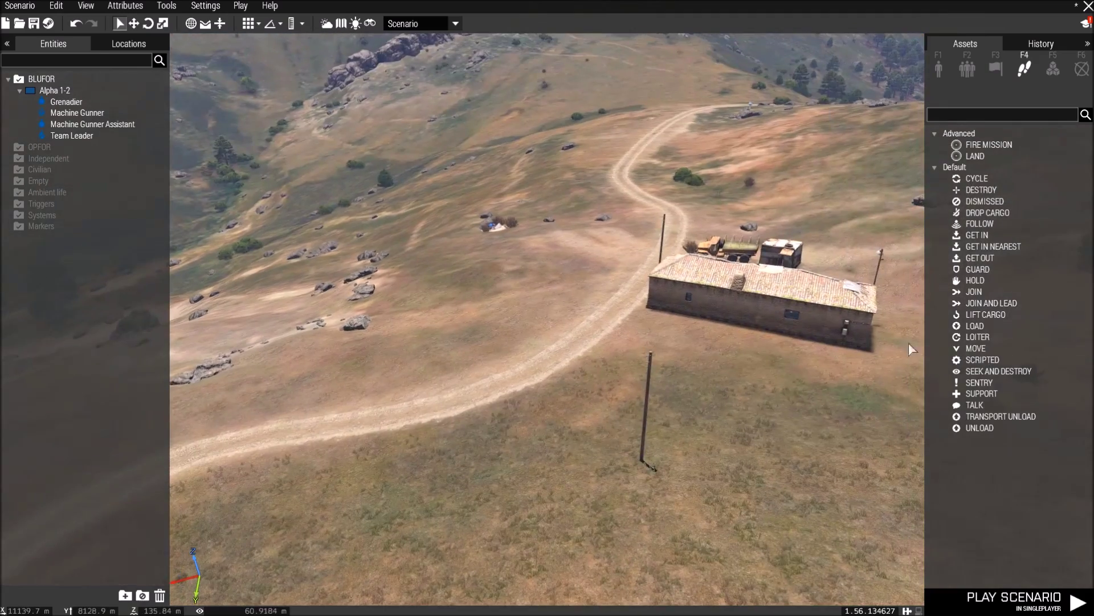
click(974, 349)
scroll(735, 337, up, 5)
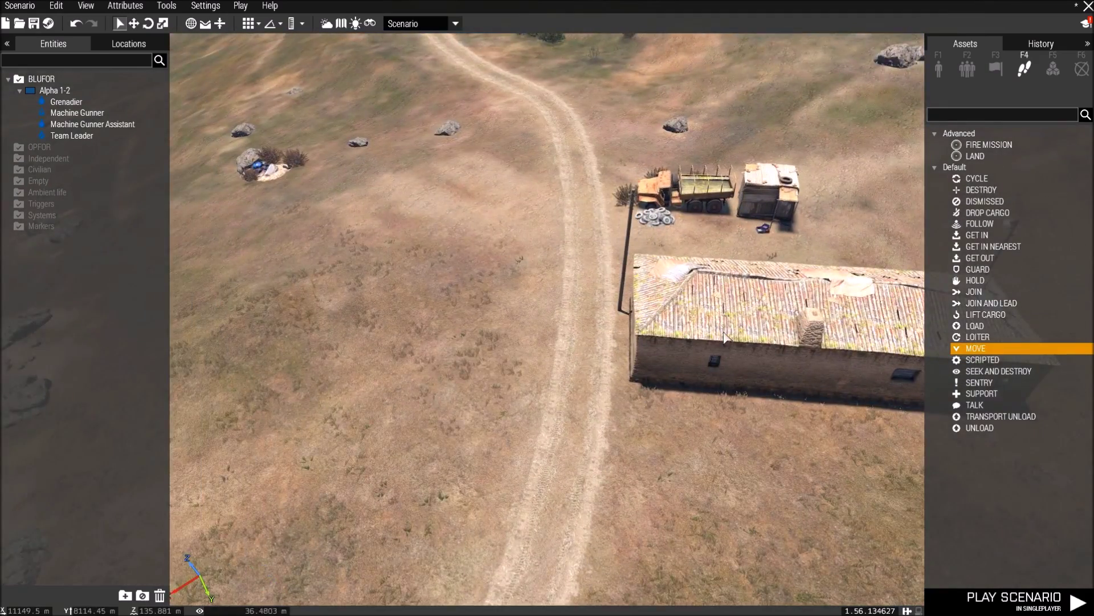
right_click(722, 370)
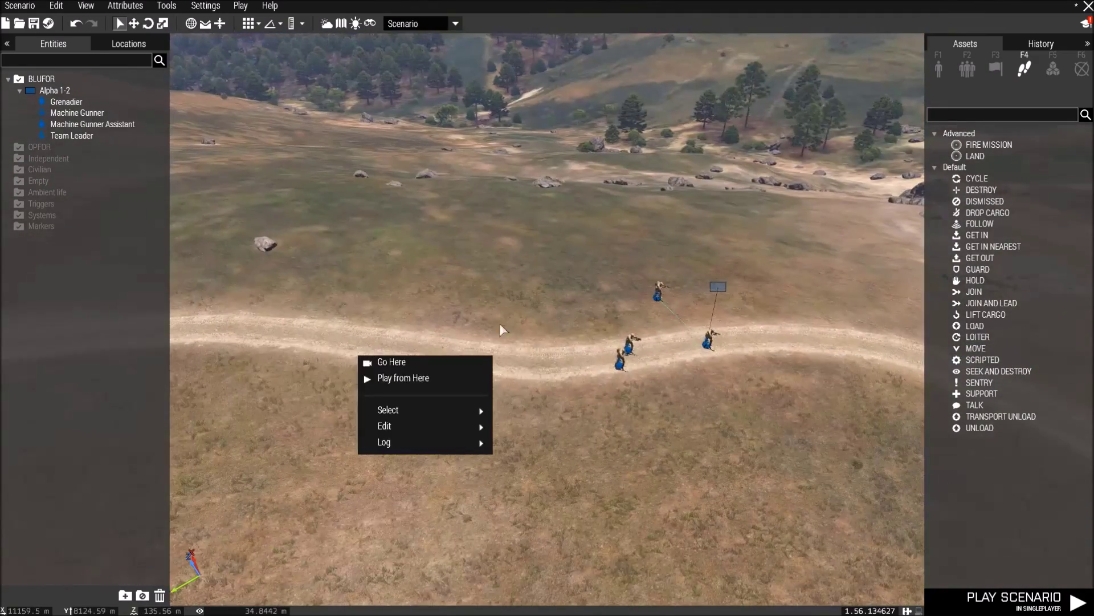
click(714, 357)
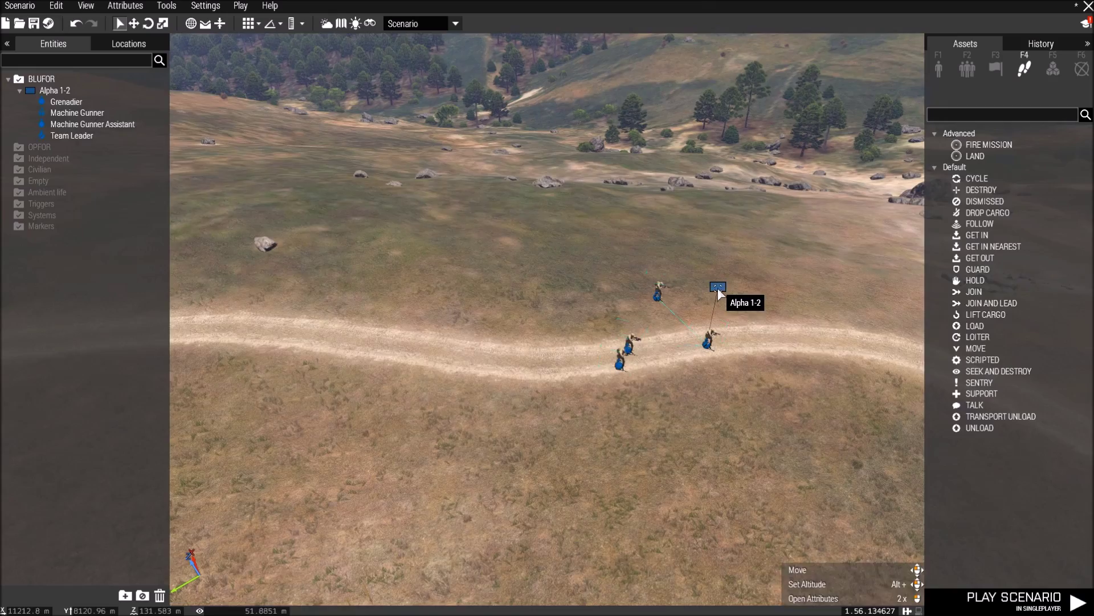
click(717, 288)
right_click(738, 361)
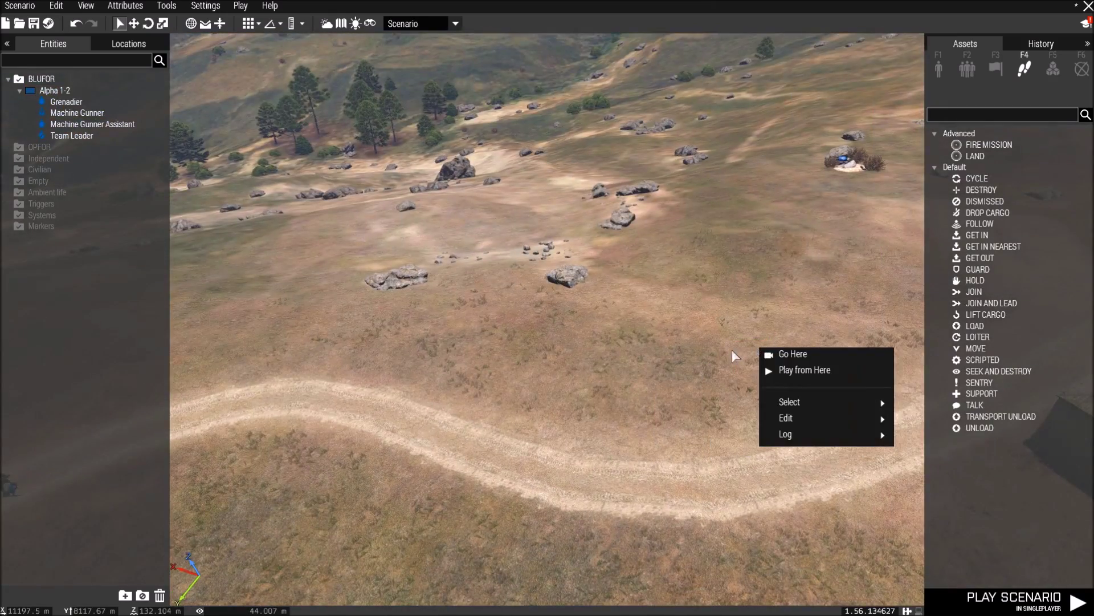
click(713, 371)
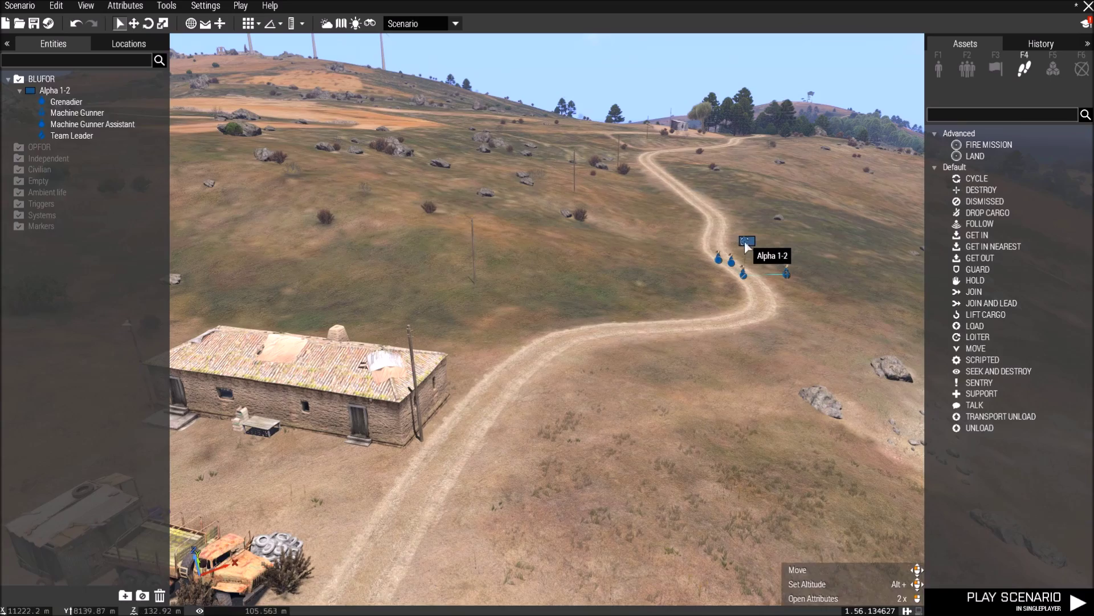
- Select group Alpha 1-2 and give it a MOVE waypoint between the stone farmhouse and the parked truck
click(735, 242)
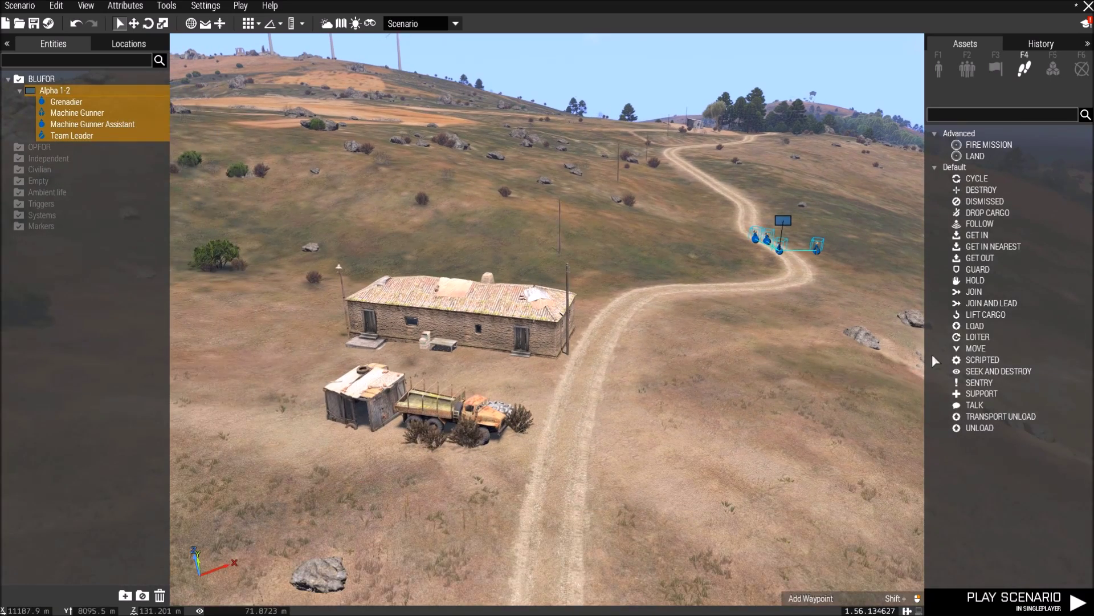
click(973, 349)
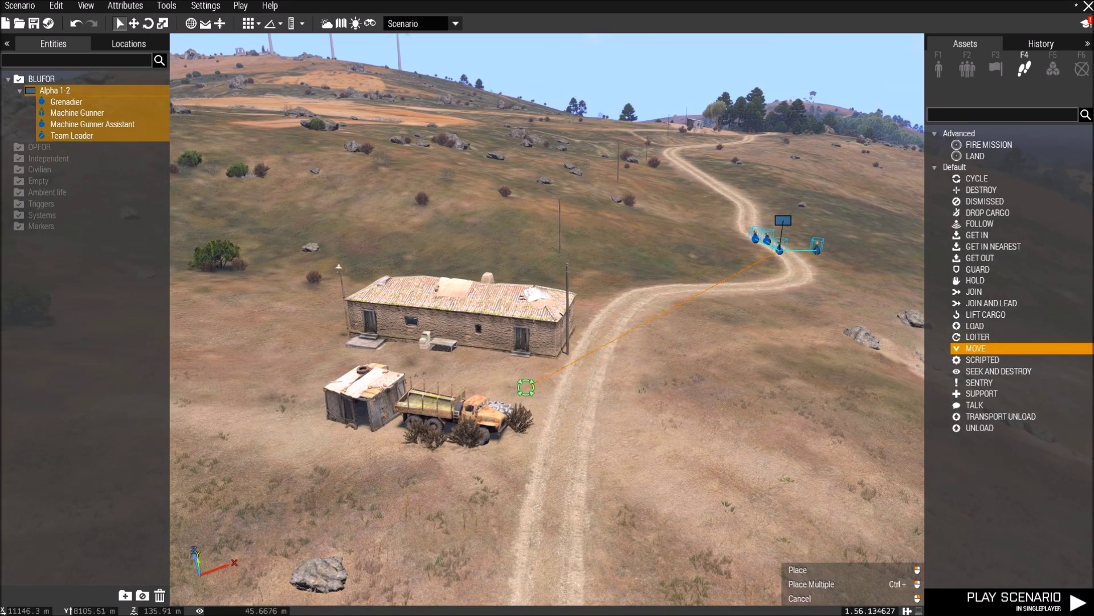
click(501, 378)
- From the hillside behind the rocks, compare the ready-made groups available for BLUFOR and OPFOR
key(w)
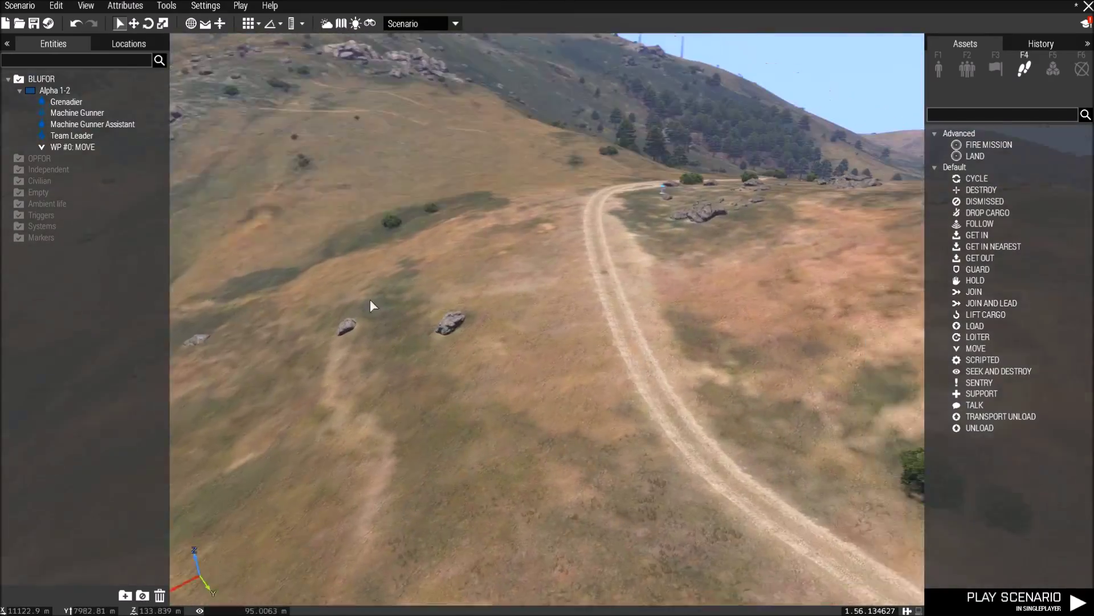
key(w)
right_drag(370, 299, 850, 338)
key(w)
key(w)
key(w)
key(a)
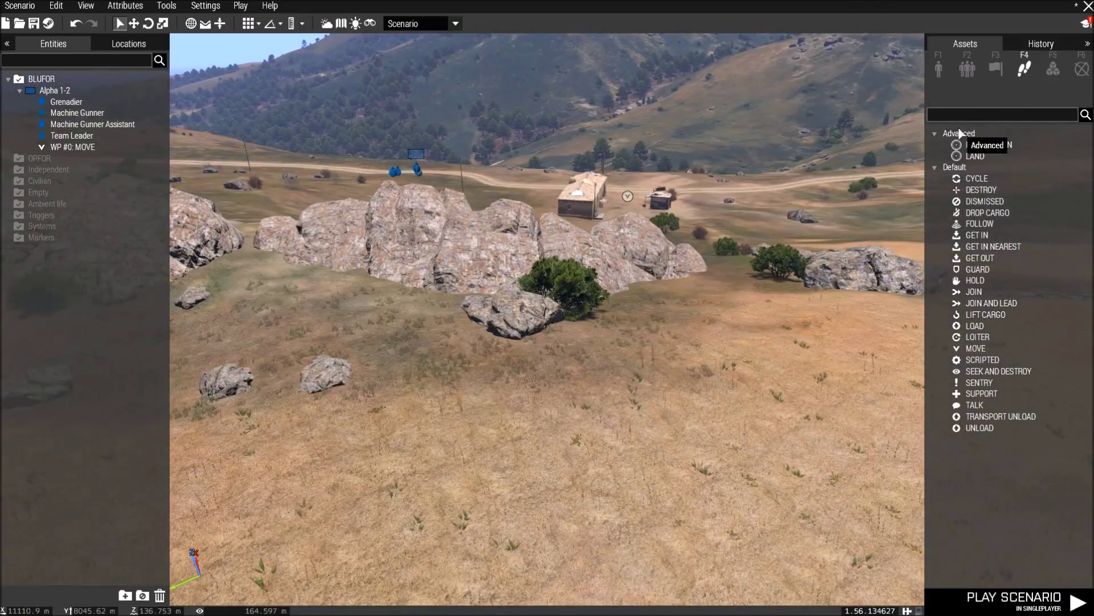
click(973, 68)
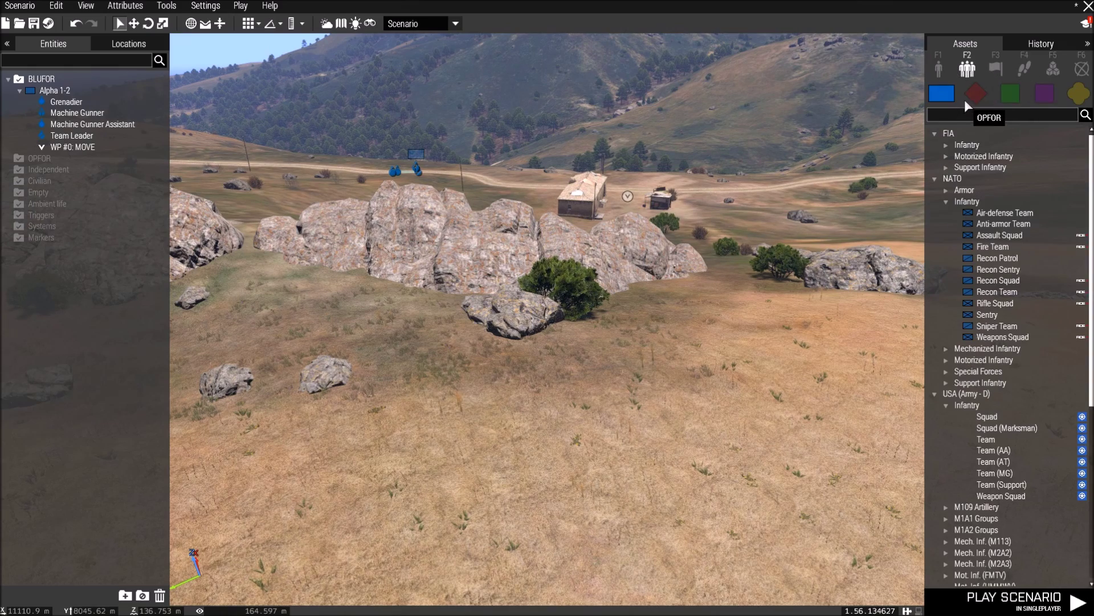
click(976, 94)
right_drag(746, 200, 923, 147)
click(947, 87)
click(976, 93)
click(945, 91)
click(969, 90)
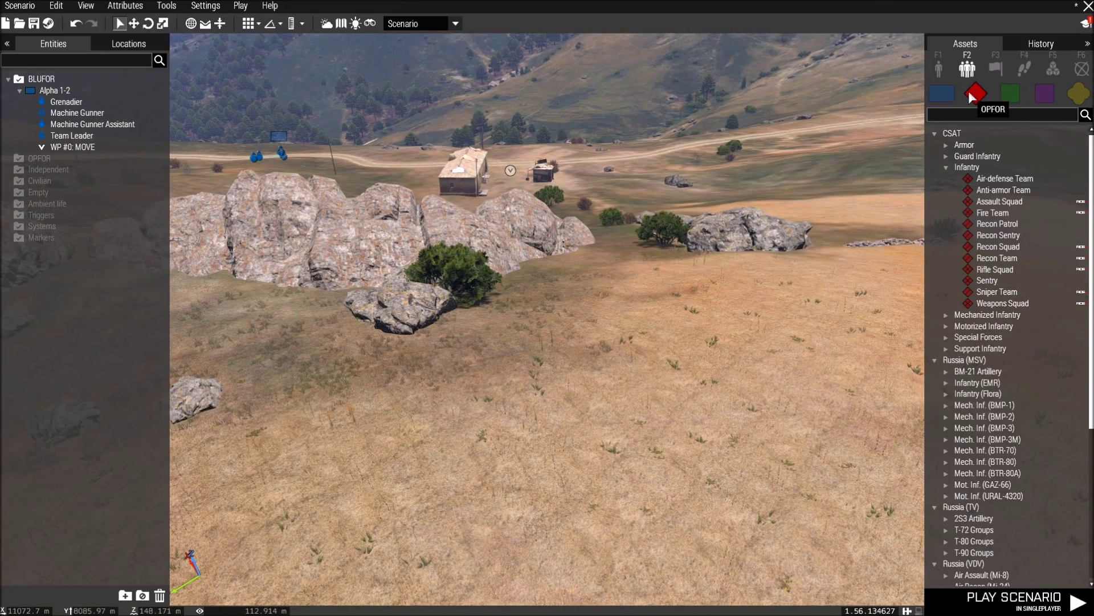
- Place an Independent Insurgents infantry Fireteam on the grassy slope behind the rocks overlooking the farmhouse
click(1012, 96)
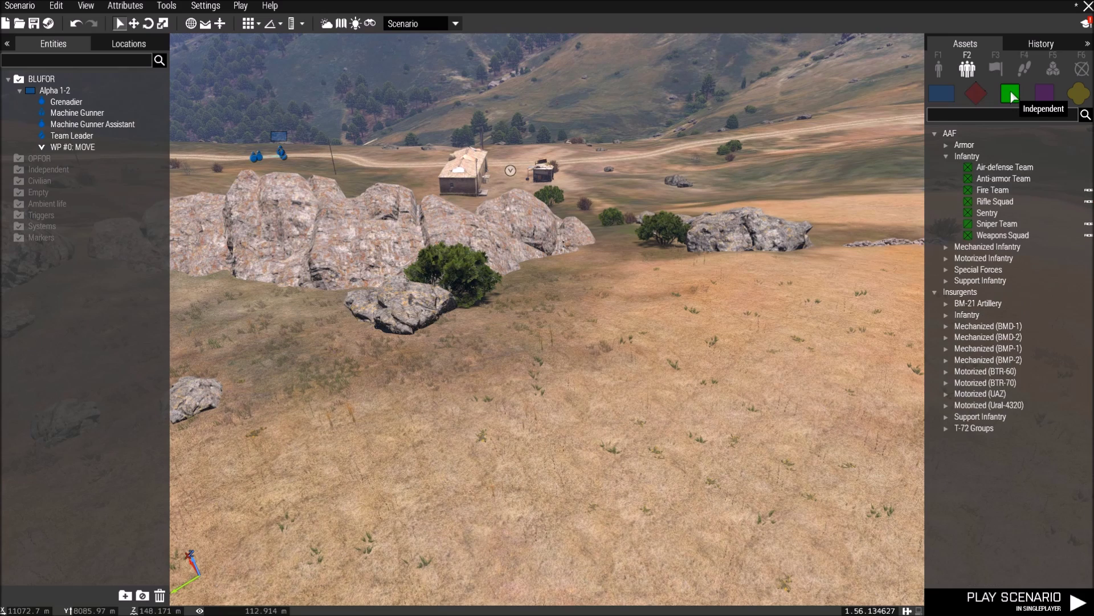
click(946, 156)
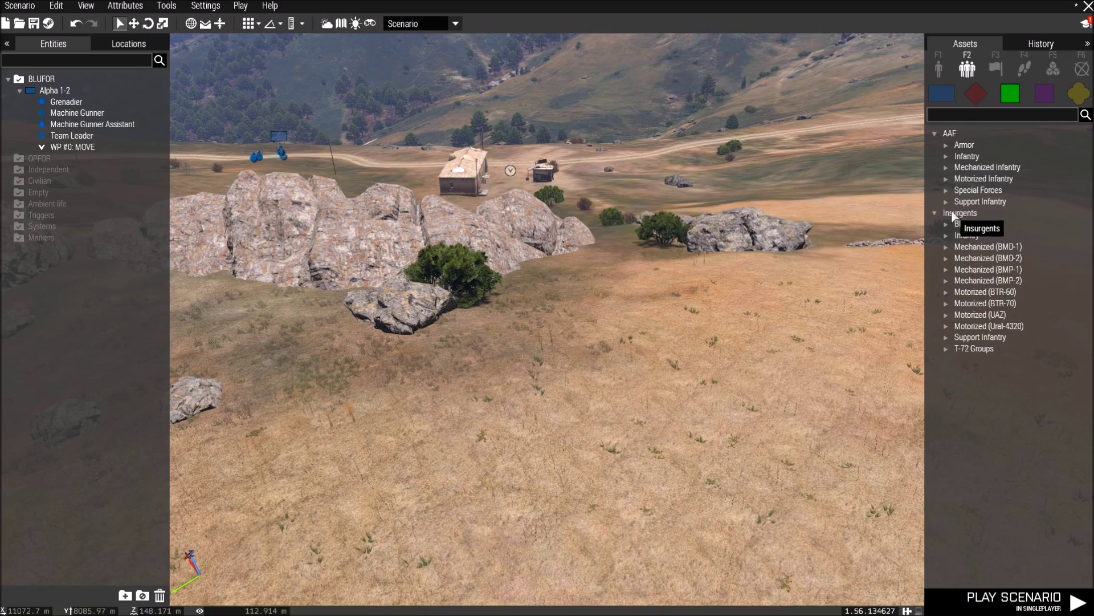
mouse_move(672, 239)
right_down()
mouse_move(679, 264)
mouse_move(691, 251)
right_up()
key(q)
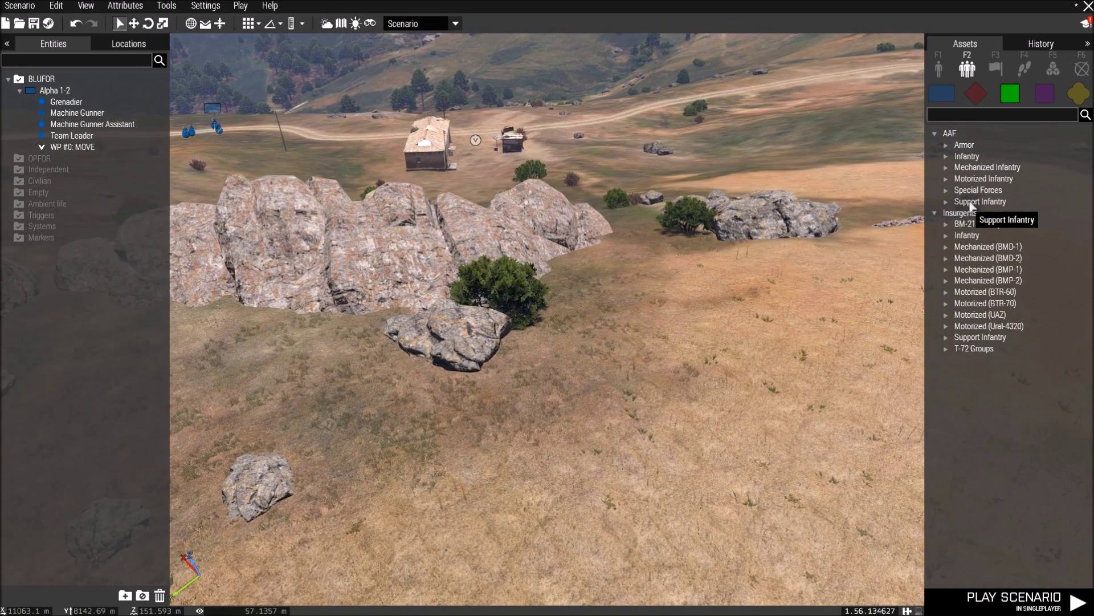
click(945, 234)
key(s)
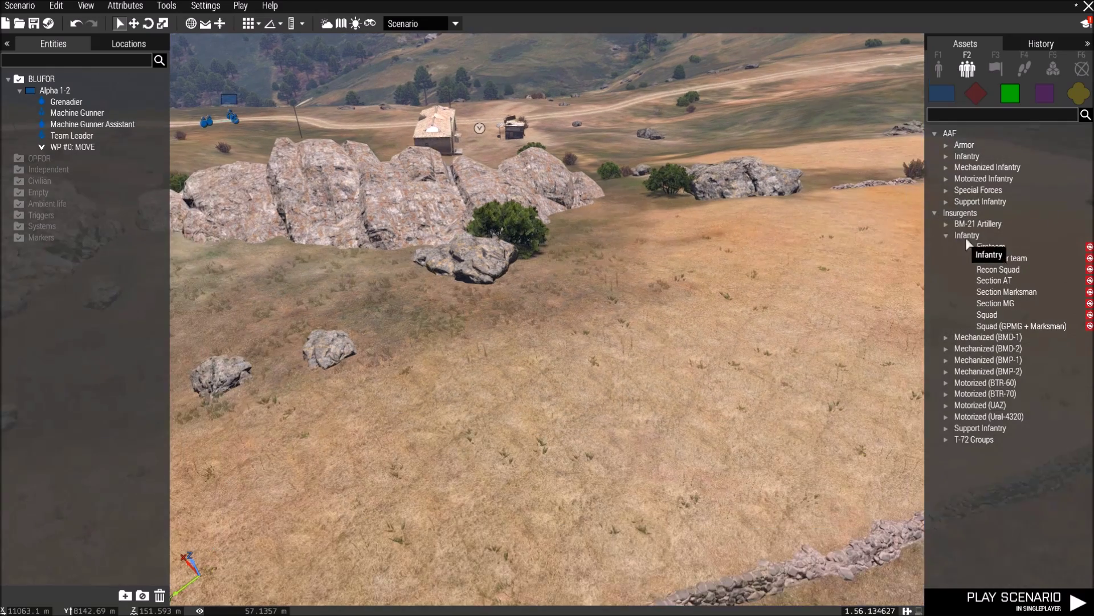
click(1000, 246)
key(w)
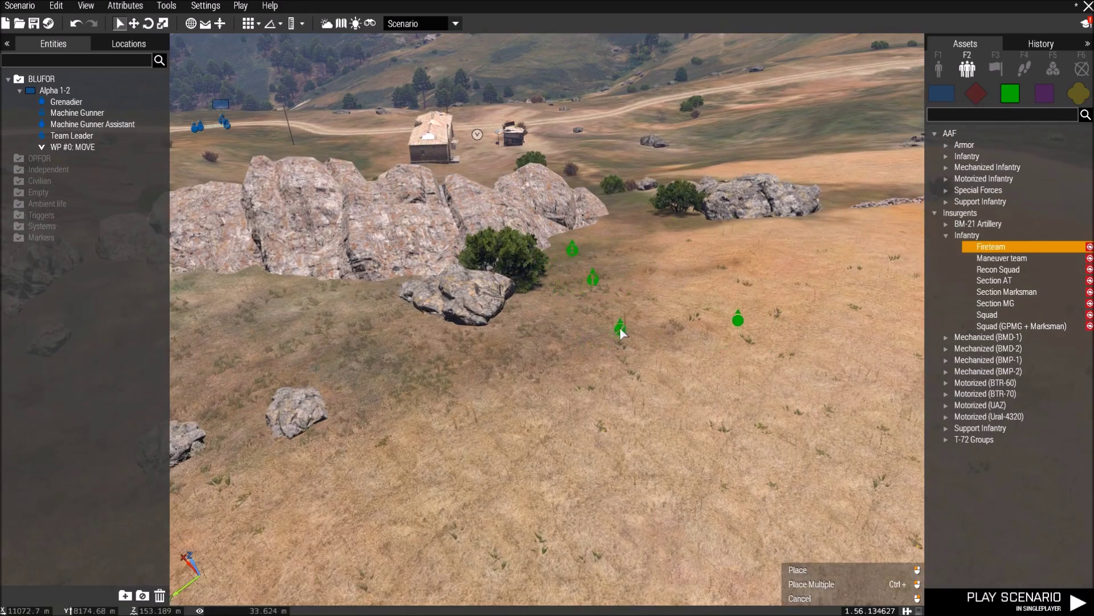
key(a)
key(s)
key(w)
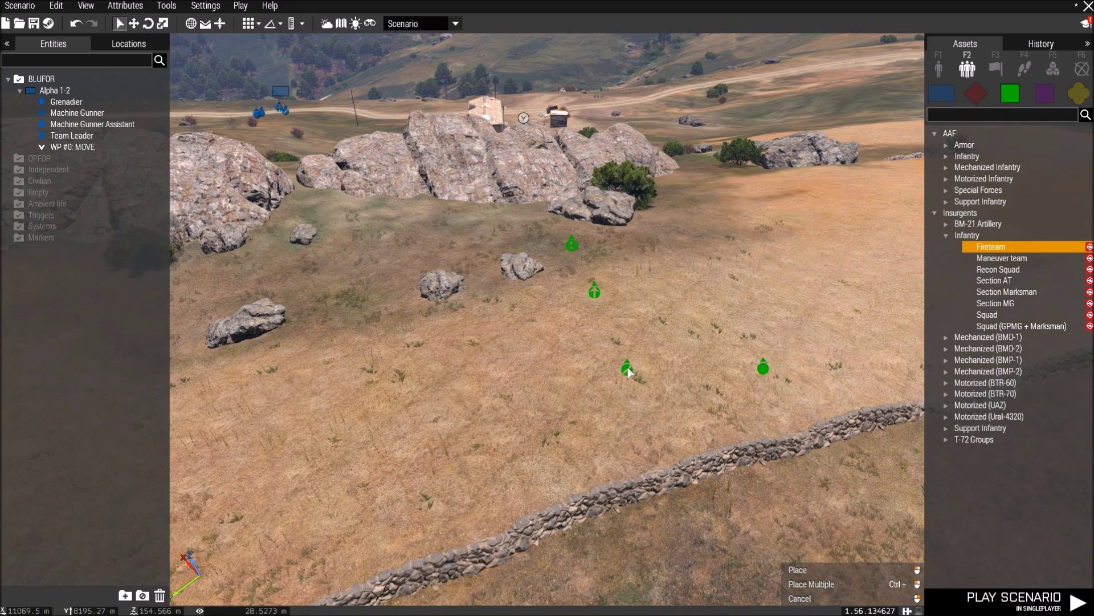
click(626, 386)
- Rotate the whole Alpha 1-1 fireteam toward the rocks and farmhouse, and review its group attributes
shift+drag(637, 279, 740, 268)
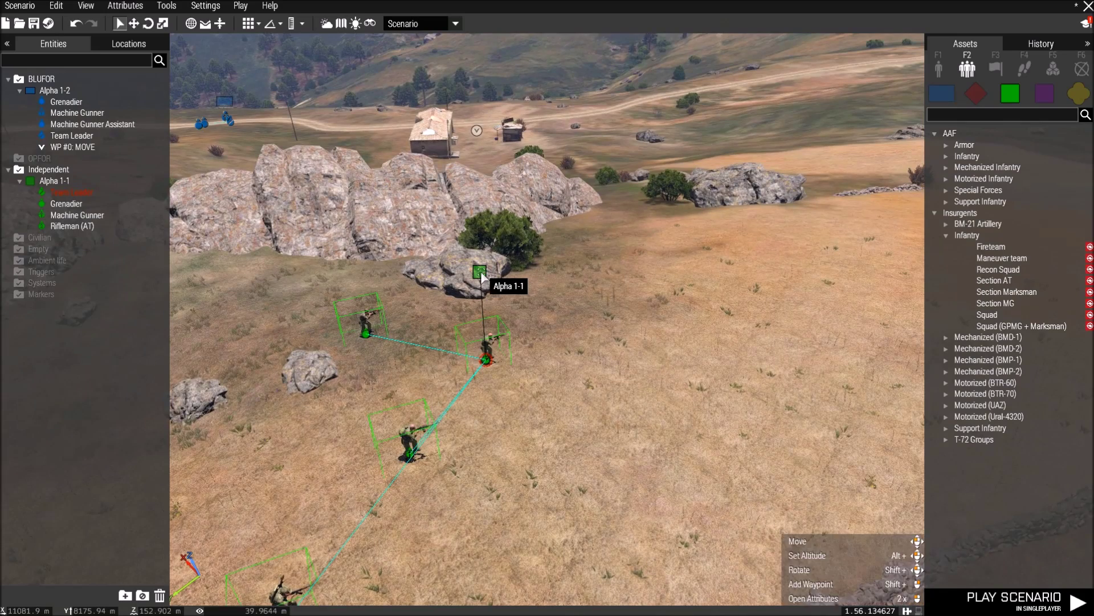
double_click(480, 272)
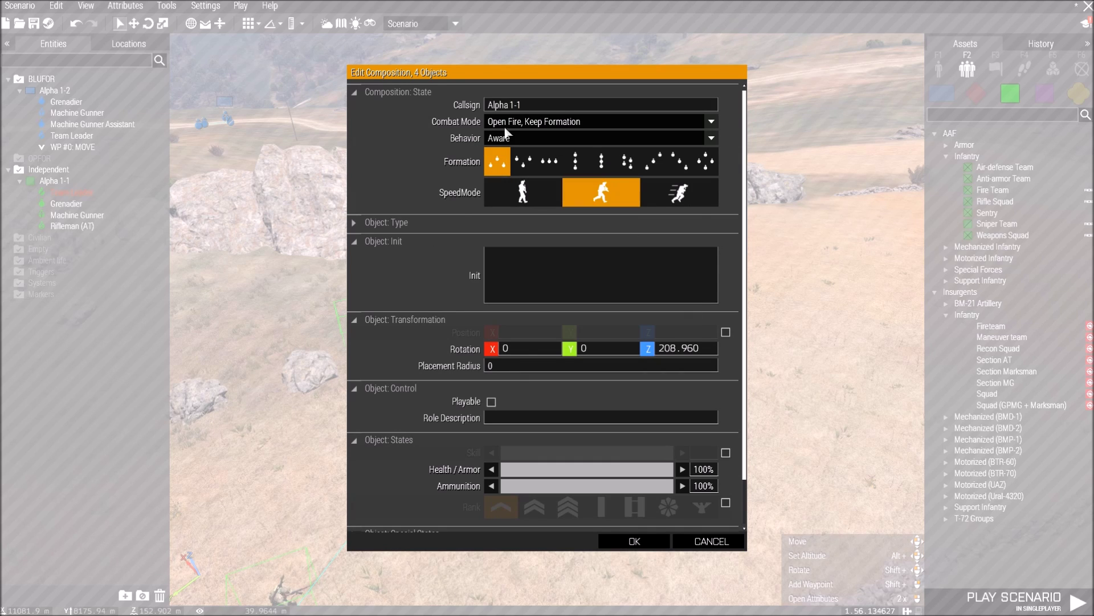
click(639, 539)
- Clear the selection and examine where group Alpha 1-1 stands relative to Alpha 1-2 across the rocks
right_drag(563, 332, 696, 383)
click(729, 413)
key(w)
mouse_move(602, 325)
right_down()
mouse_move(625, 357)
mouse_move(584, 320)
right_up()
click(593, 315)
key(s)
key(d)
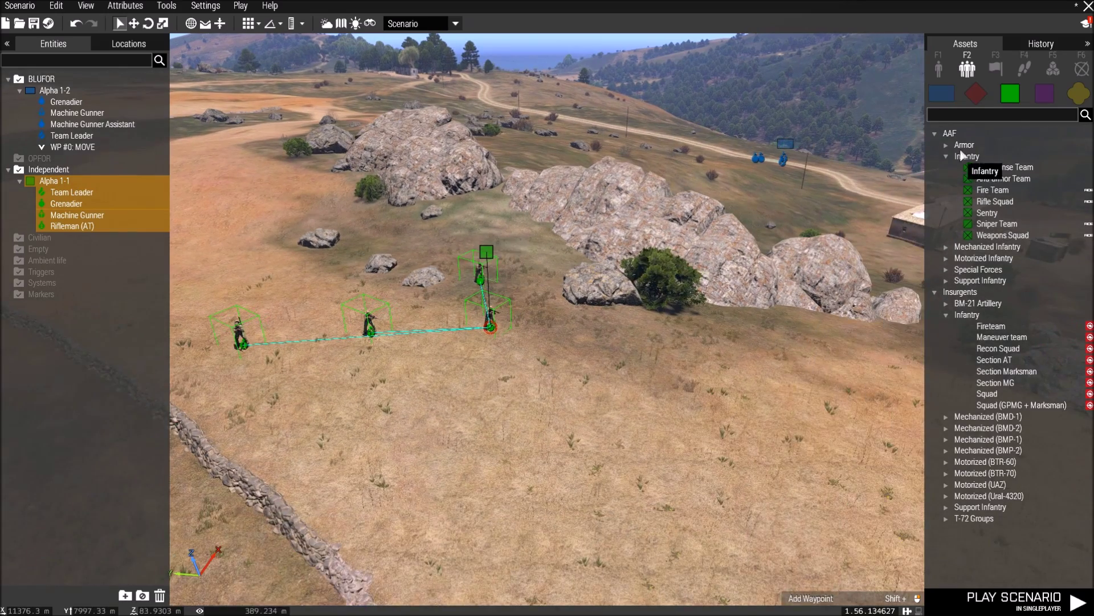
click(583, 287)
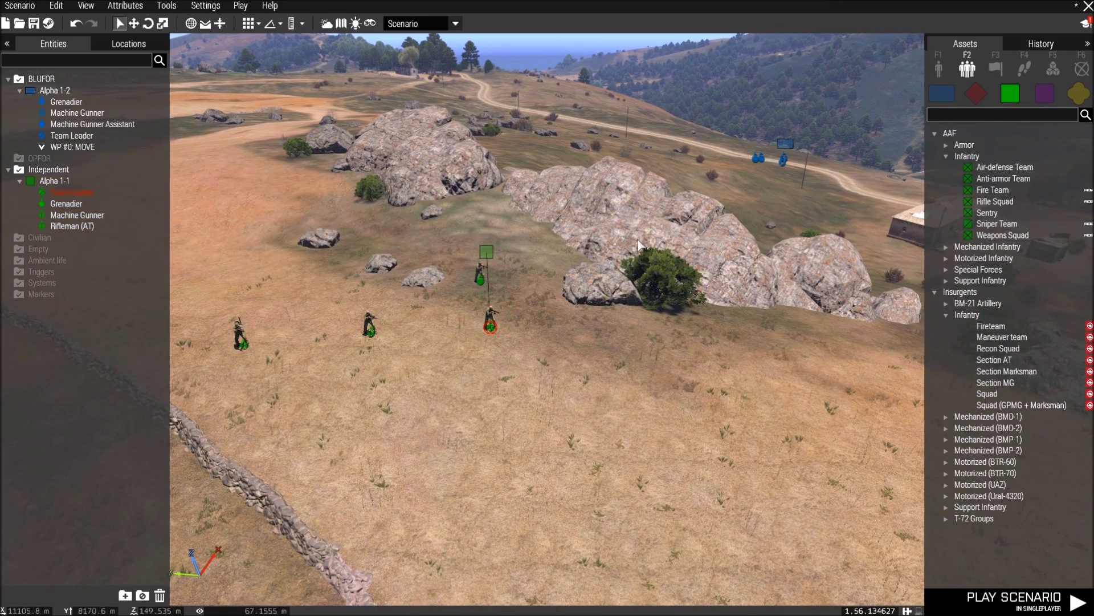
key(w)
key(d)
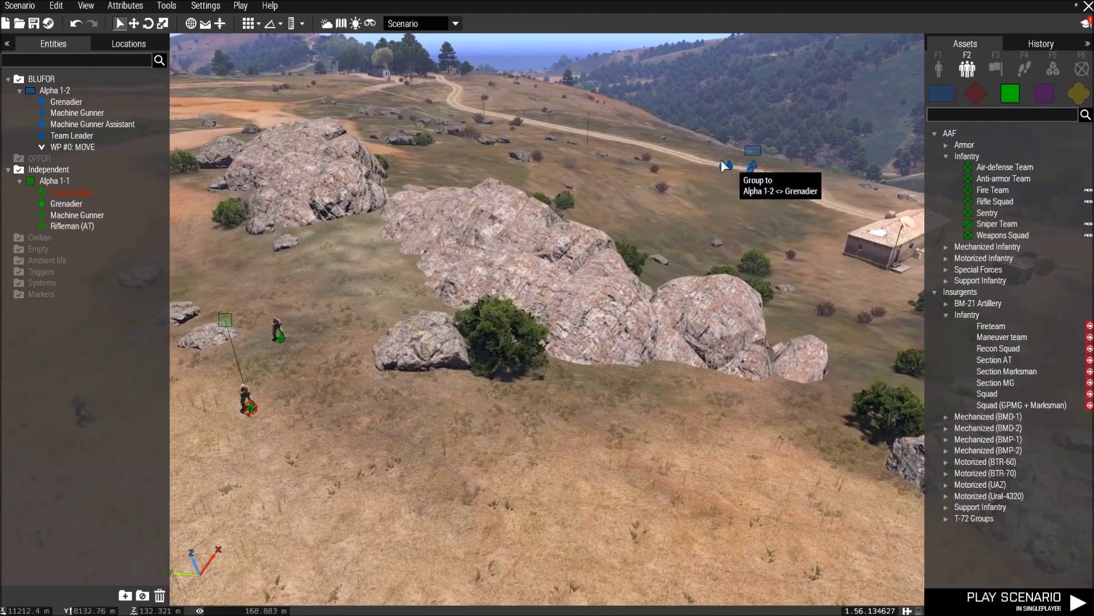
key(a)
key(s)
key(a)
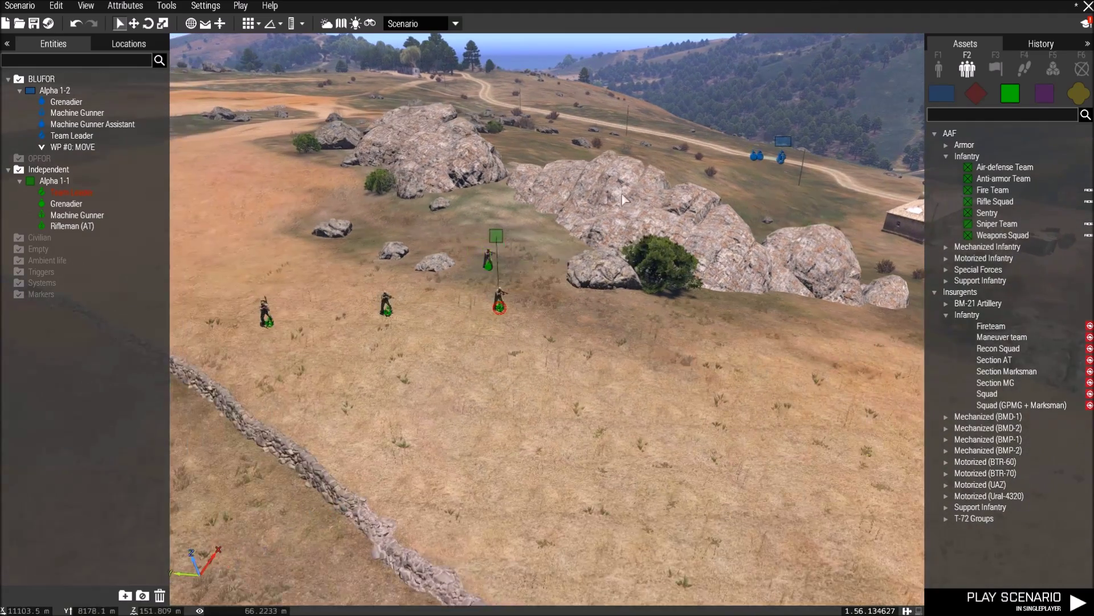
key(d)
key(a)
right_drag(416, 252, 563, 241)
key(a)
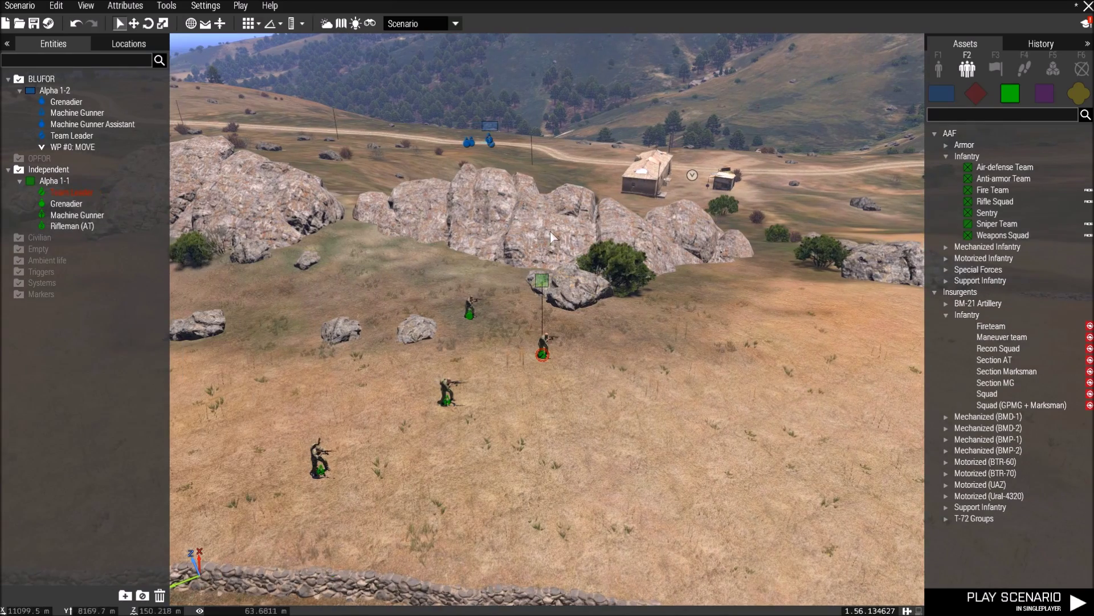
key(d)
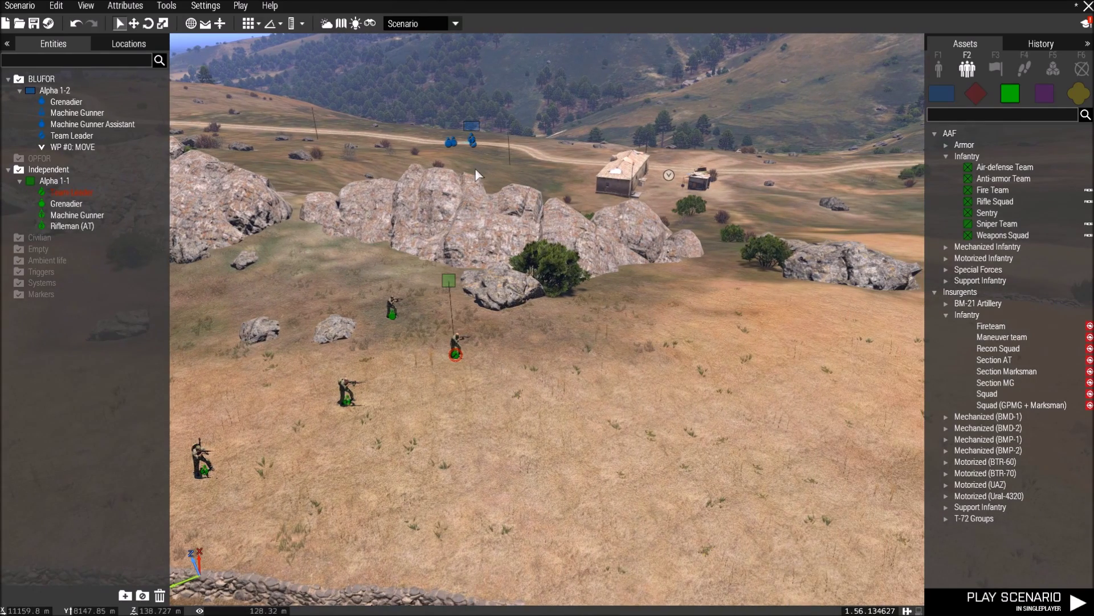
- Review the scenario's multiplayer attributes for game type, lobby and respawn
click(137, 7)
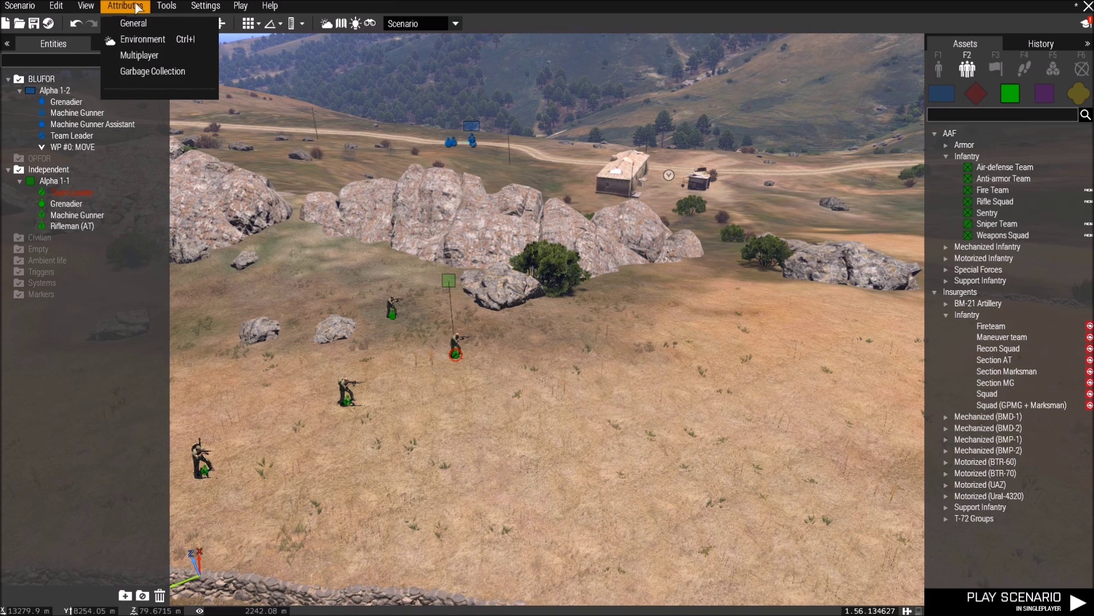
click(148, 57)
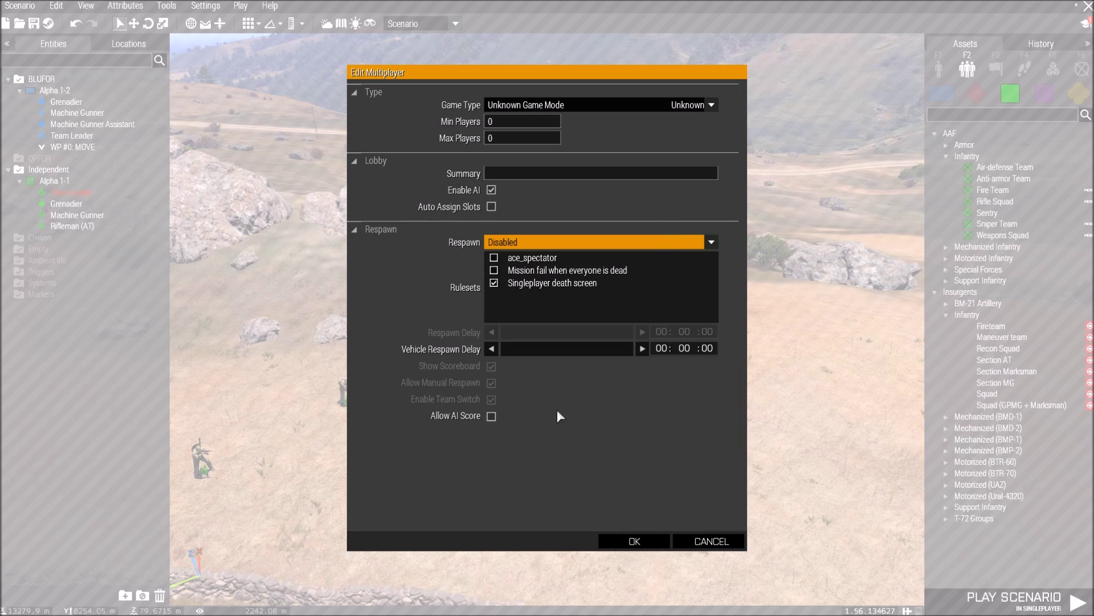
click(709, 541)
- Look through the sections of the scenario's general attributes, including States and Loading Screen
click(125, 5)
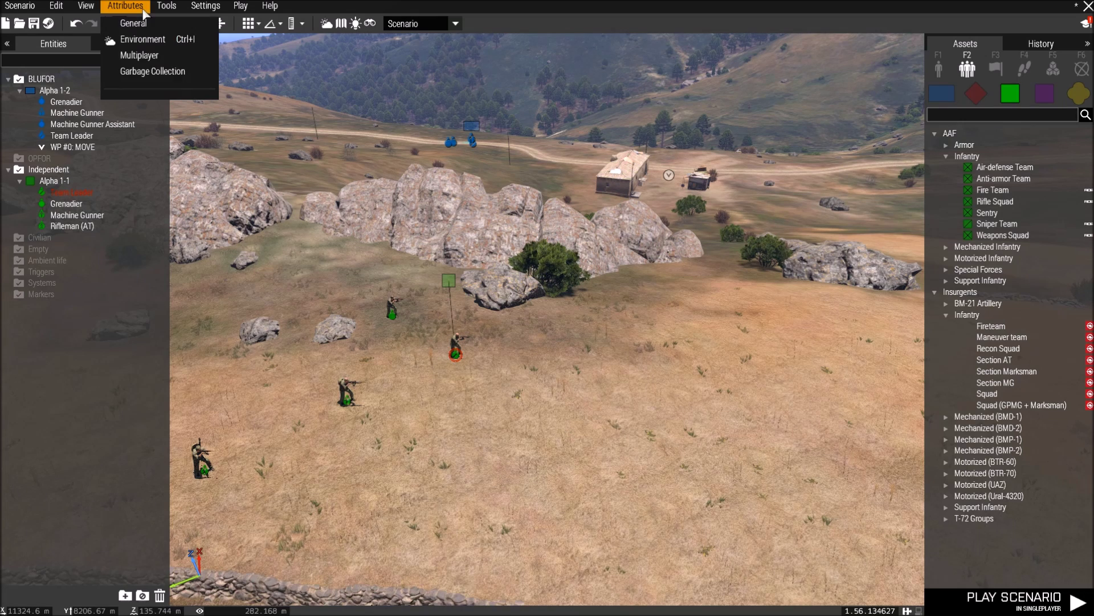
click(149, 21)
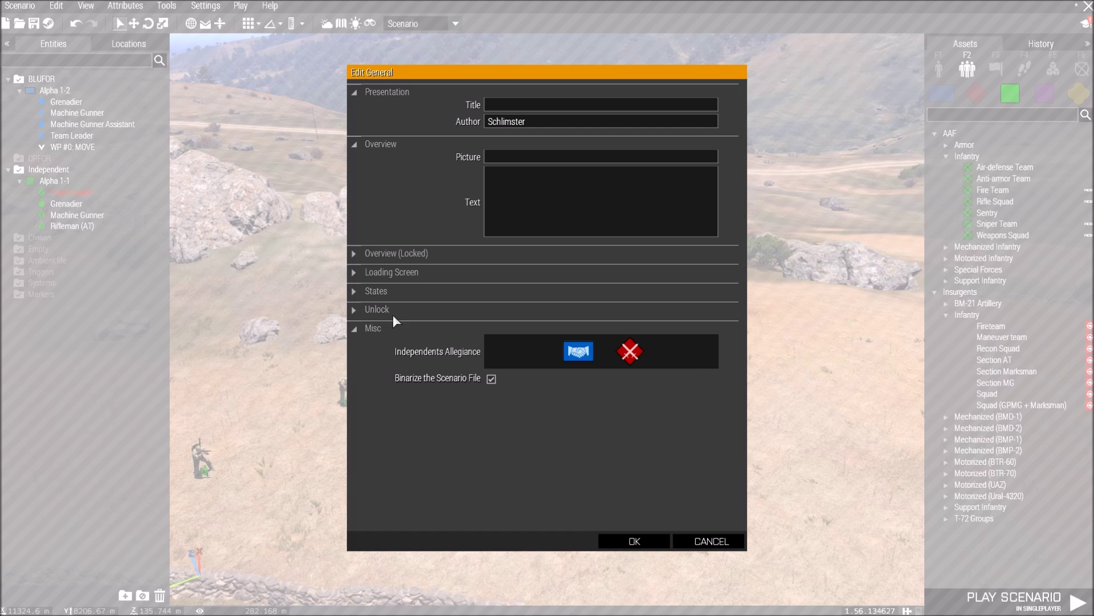
click(378, 288)
click(378, 288)
click(381, 269)
click(381, 266)
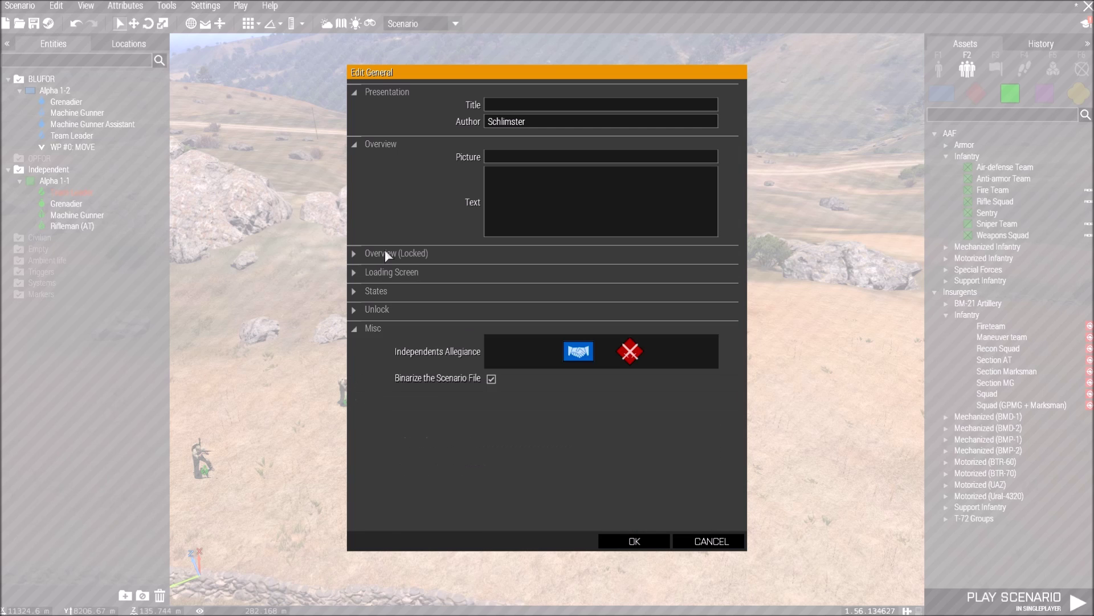
click(707, 541)
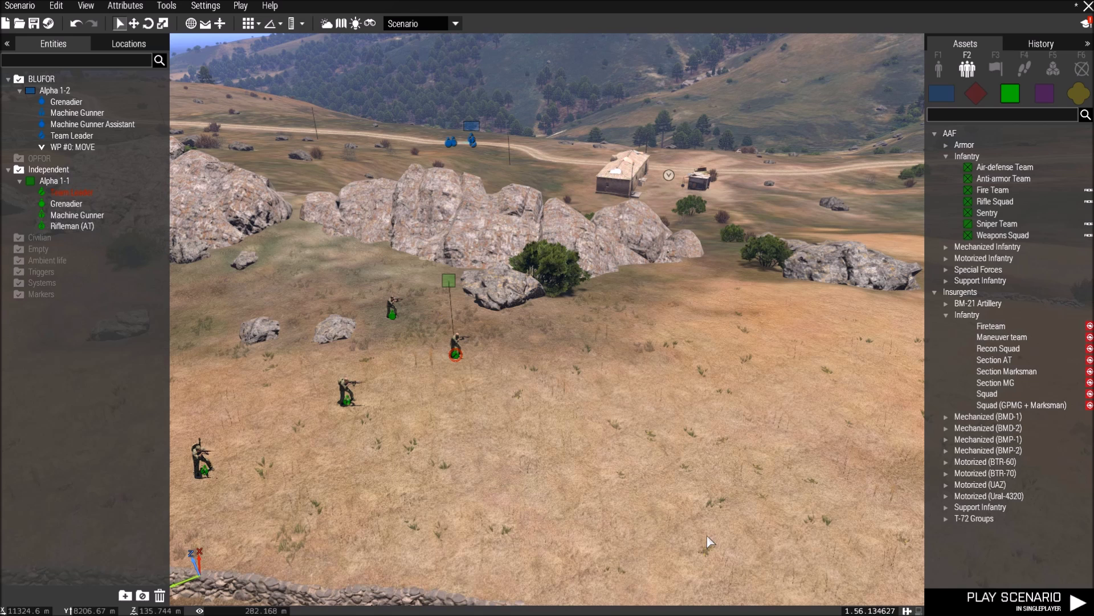
- Toggle the Independents Allegiance toward BLUFOR and OPFOR in the scenario's general attributes and apply the settings
click(136, 6)
click(142, 23)
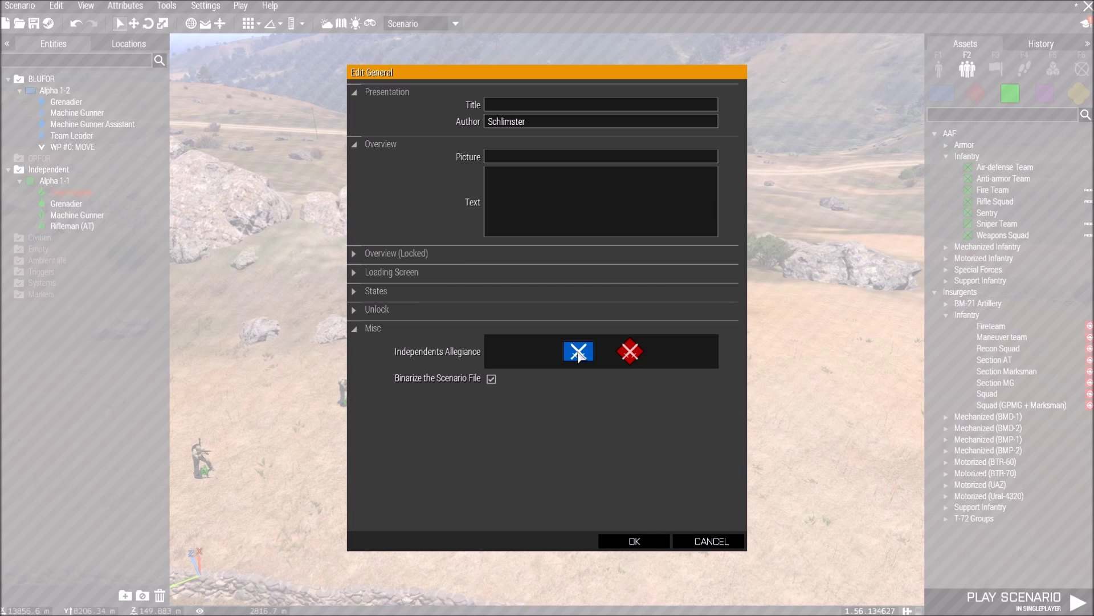
click(630, 351)
click(578, 353)
click(639, 539)
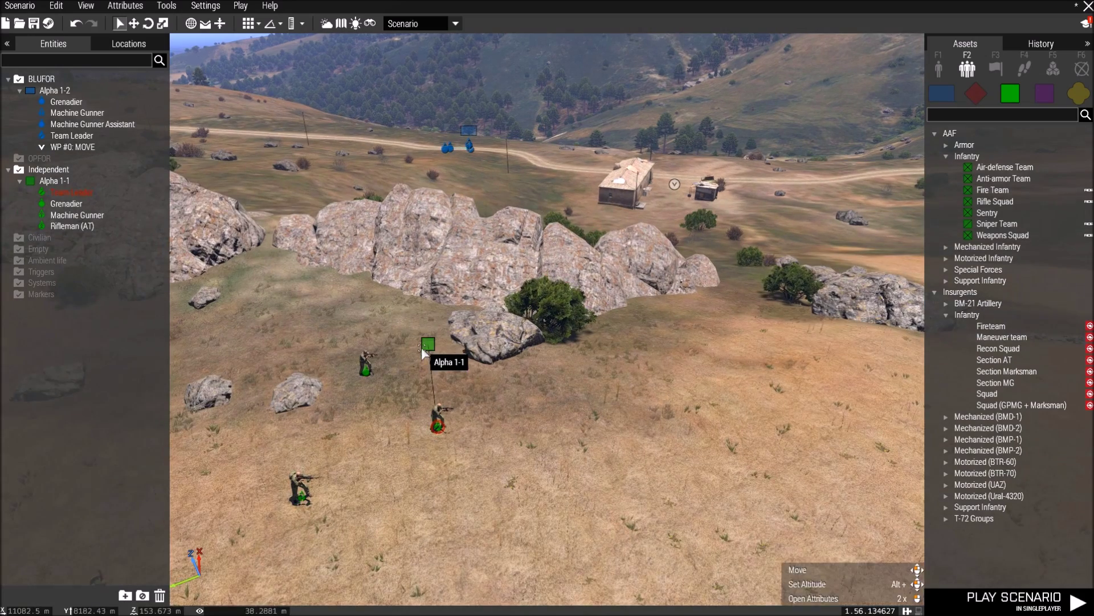
right_drag(701, 315, 684, 294)
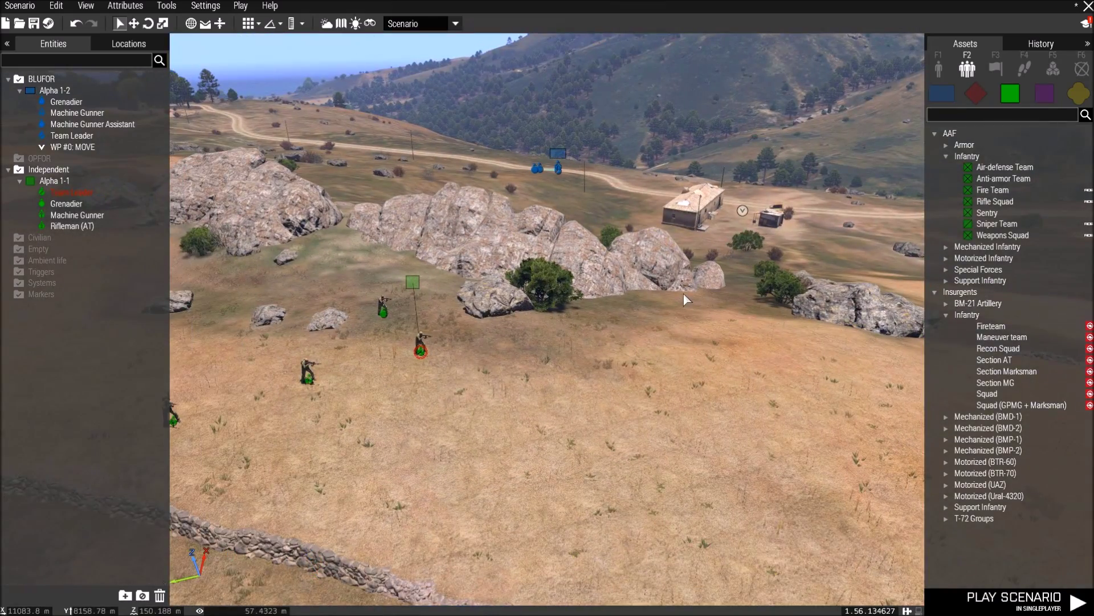
key(a)
scroll(664, 296, up, 5)
scroll(646, 294, down, 6)
key(w)
key(d)
right_drag(573, 295, 543, 328)
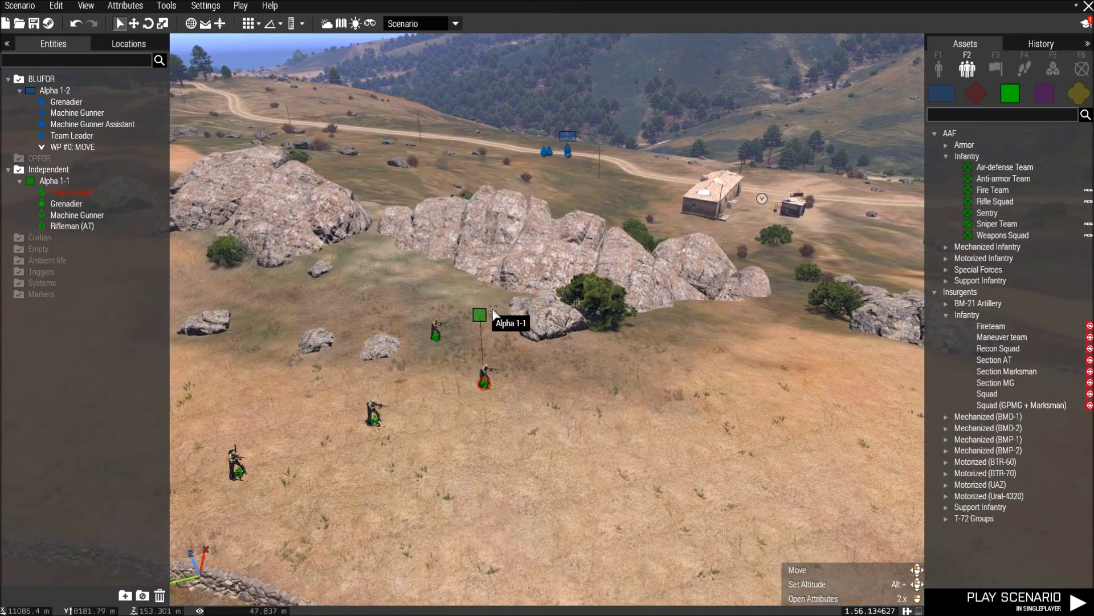
- Place a plain trigger in the yard between the house and the wrecked truck beside the dirt road
key(w)
key(d)
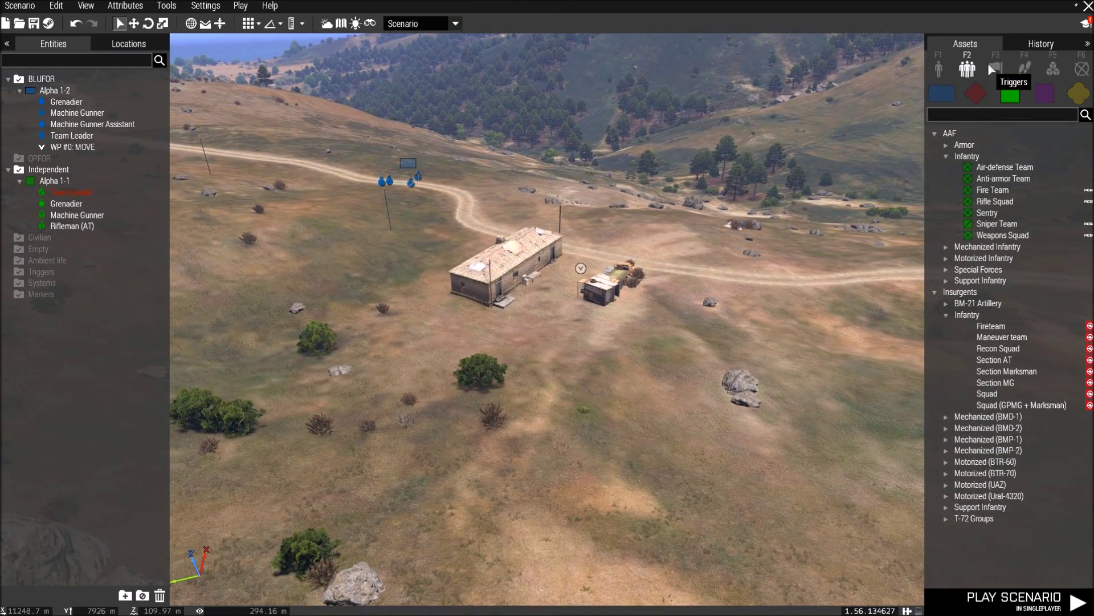
click(997, 68)
key(d)
right_drag(843, 222, 604, 248)
key(s)
click(967, 133)
key(d)
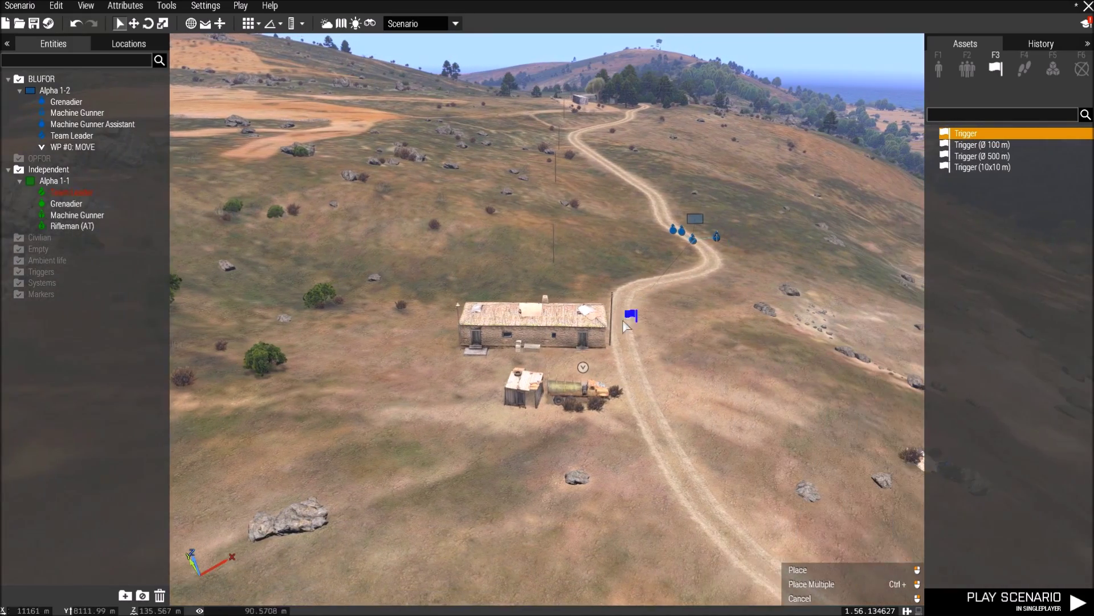
click(963, 133)
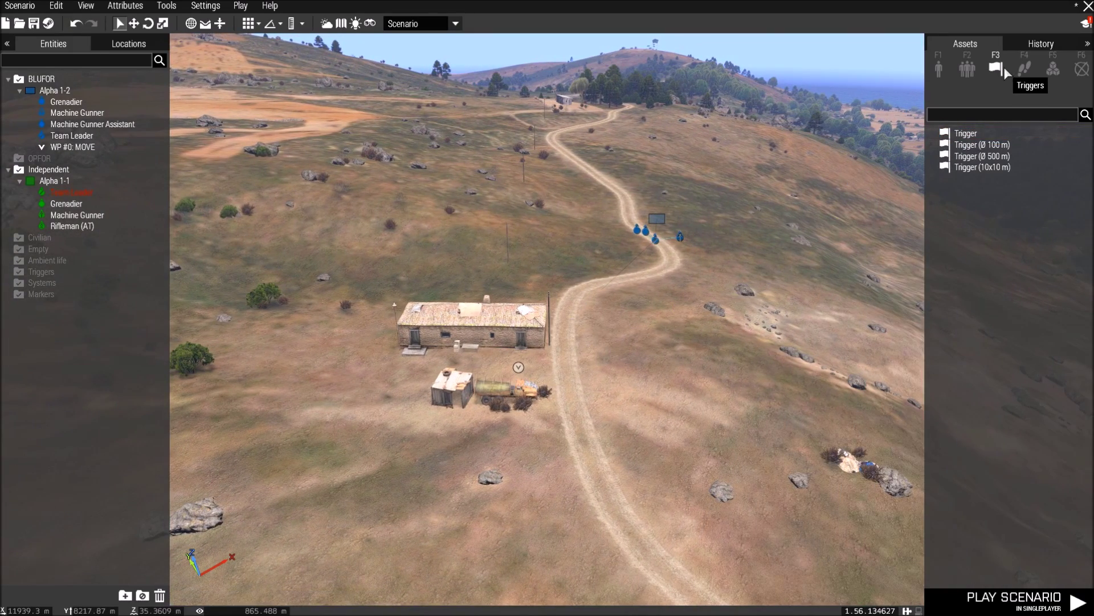
click(971, 134)
key(w)
right_drag(855, 193, 554, 386)
key(s)
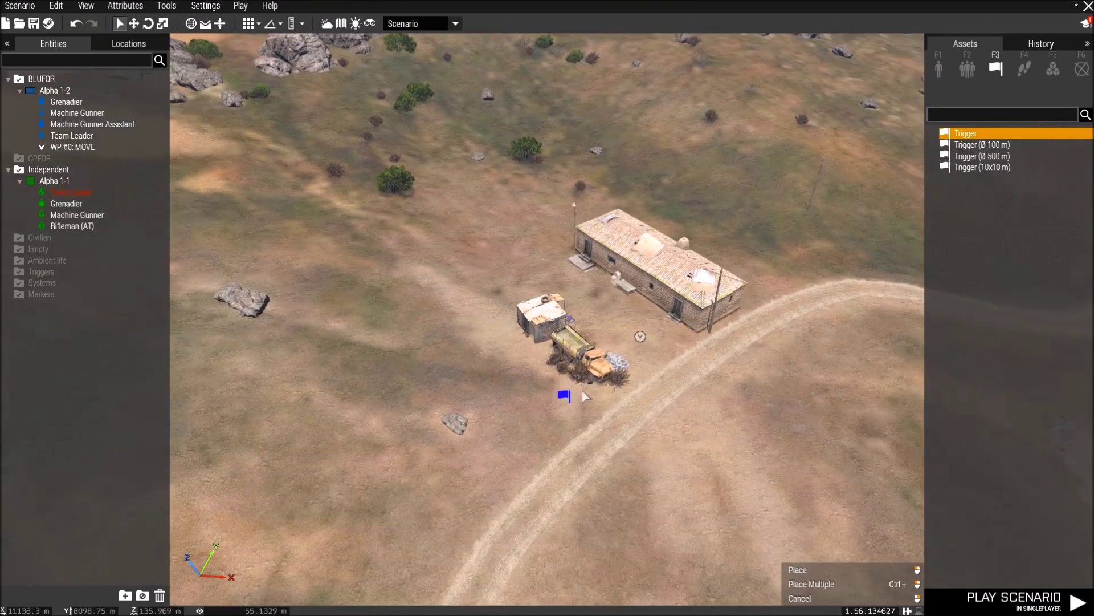
click(627, 341)
scroll(618, 336, down, 3)
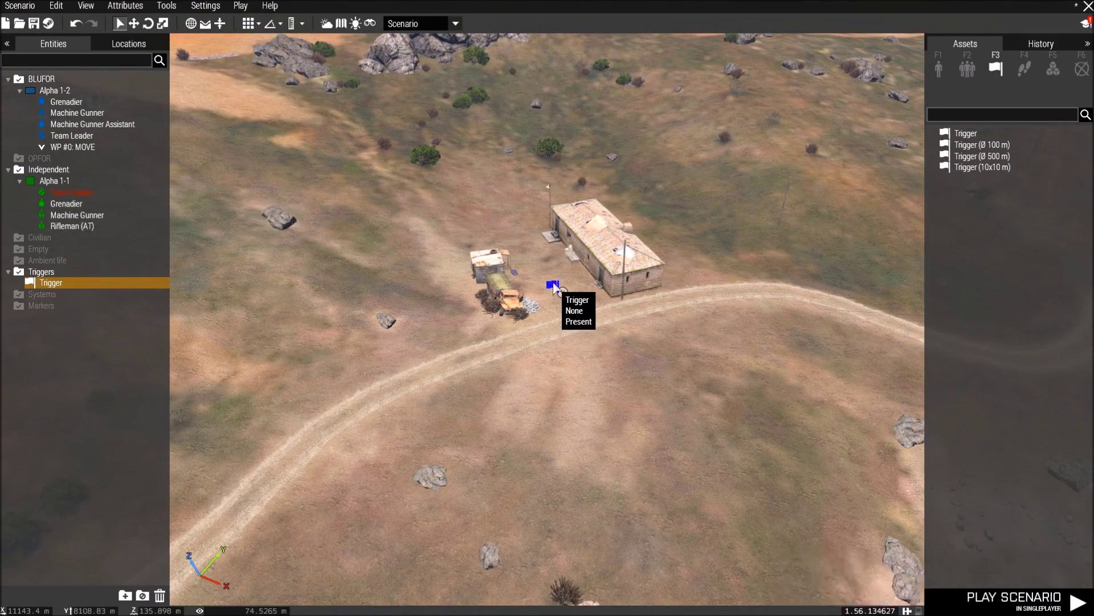
- Make the trigger's shape rectangular and set its size to 10 by 10
double_click(553, 288)
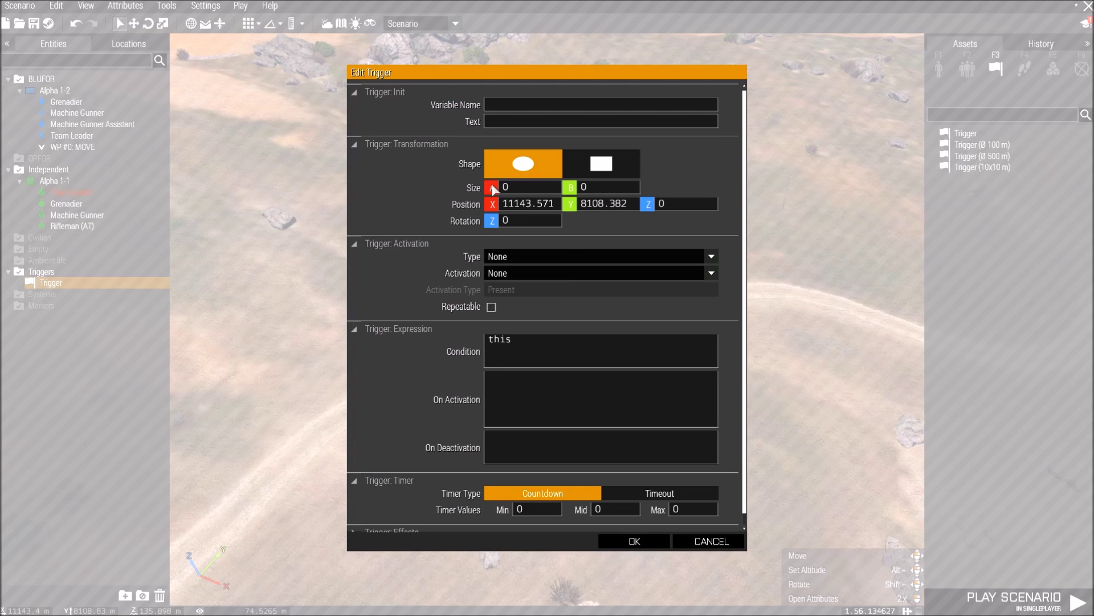
click(587, 167)
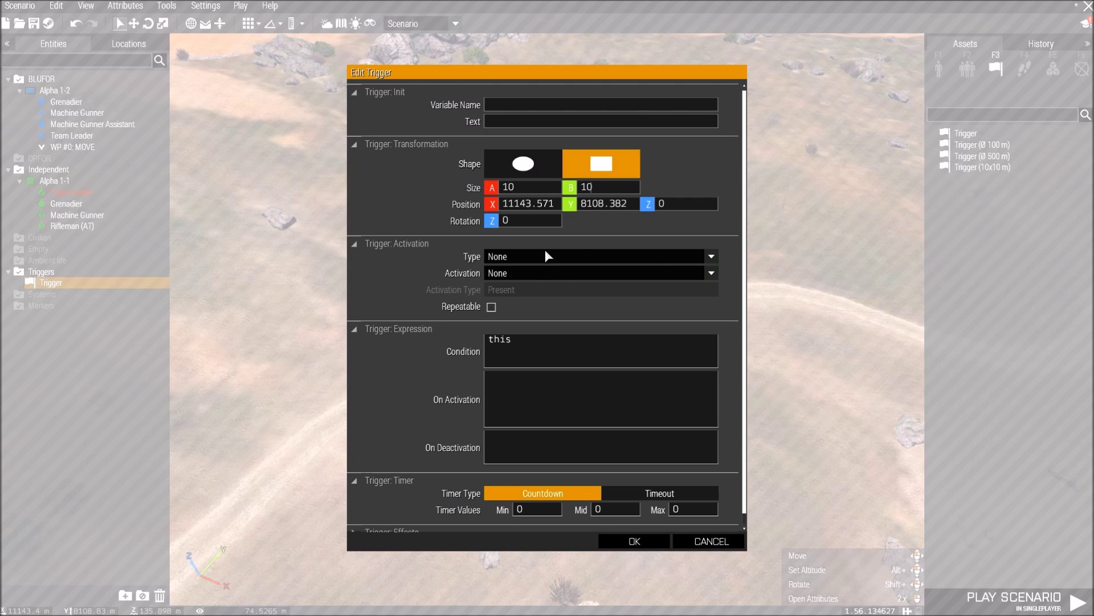
click(614, 536)
- Rotate the trigger area to about 321 degrees so that it lines up with the house
key(w)
mouse_move(553, 337)
shift+mouse_down()
mouse_move(537, 330)
mouse_move(562, 330)
shift+mouse_up()
right_drag(611, 341, 744, 251)
right_drag(569, 277, 442, 346)
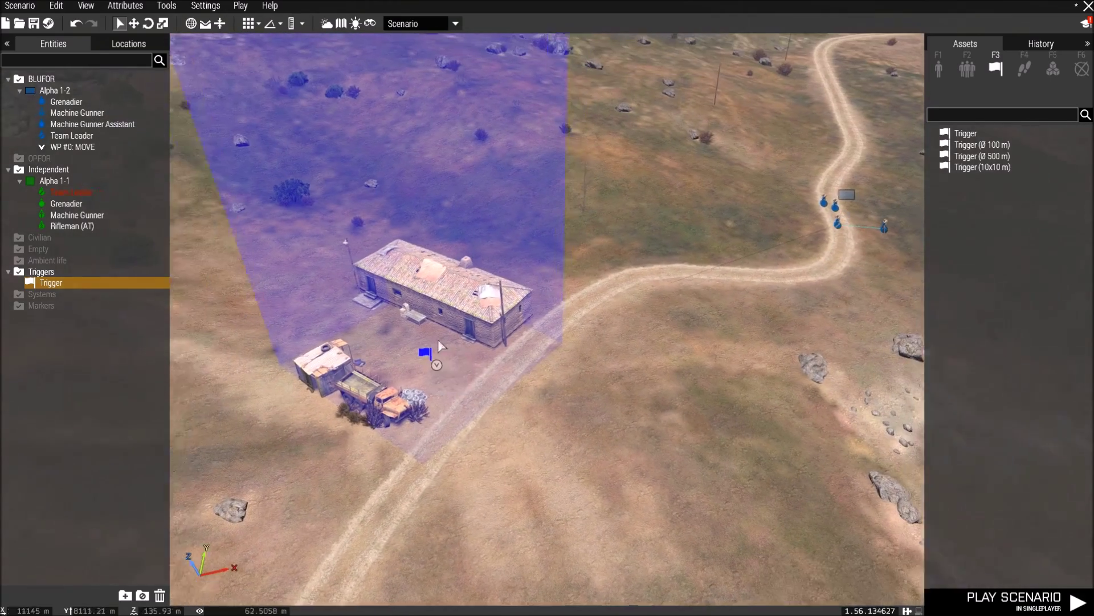
- Set the trigger's type to Guarded by Independent and its activation to BLUFOR
double_click(405, 349)
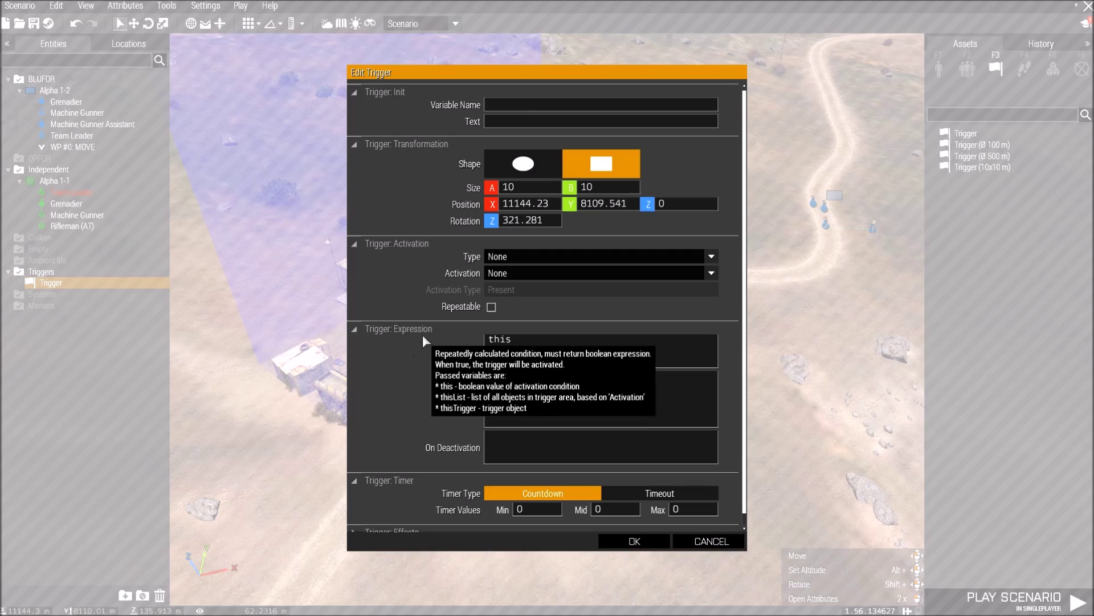
click(514, 258)
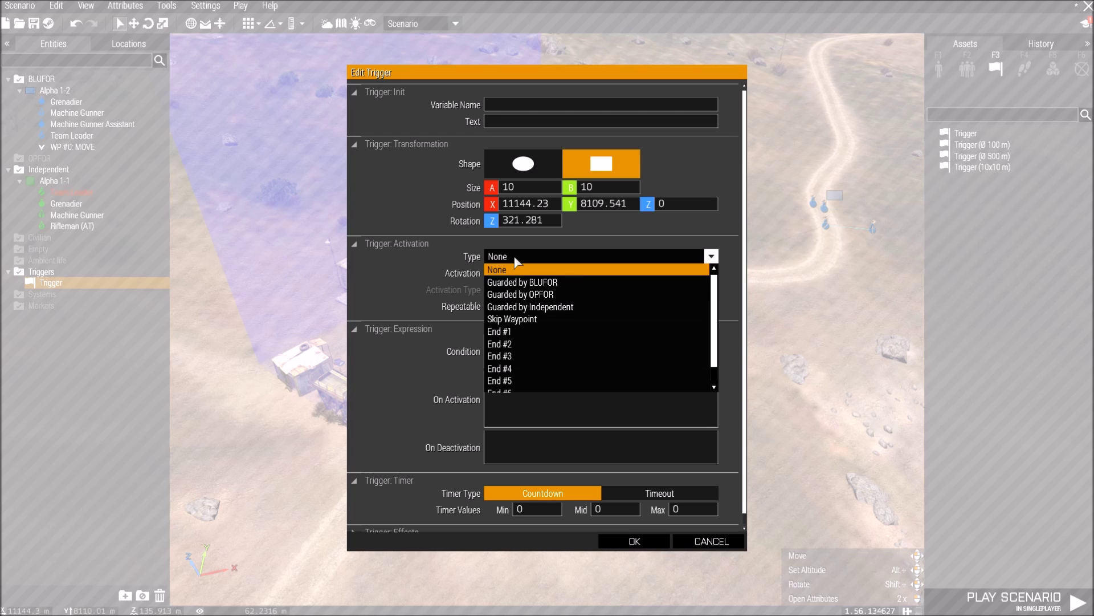
click(549, 308)
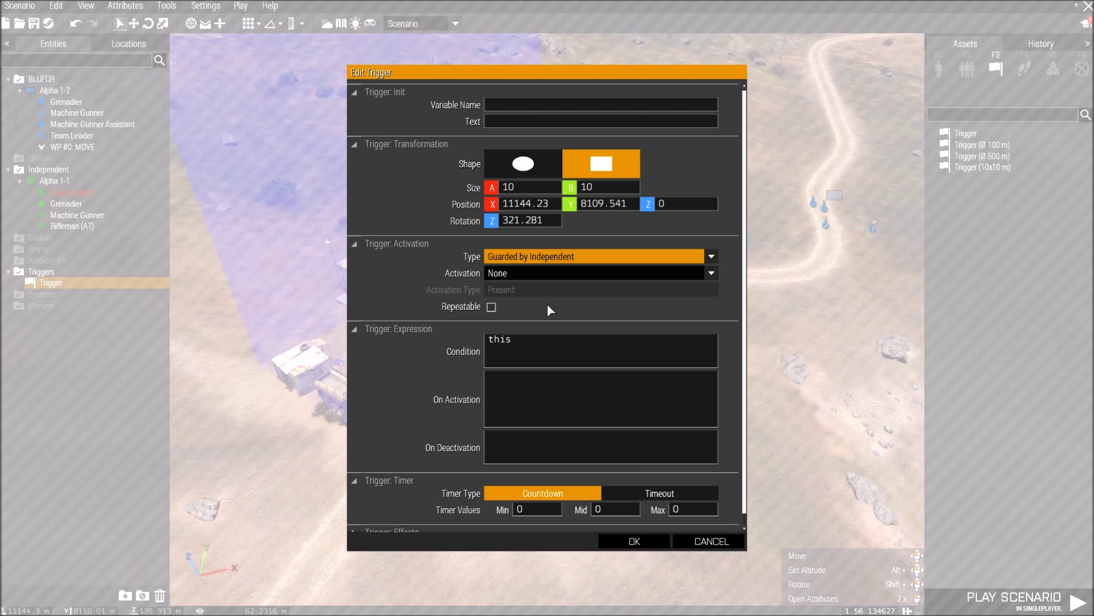
click(509, 273)
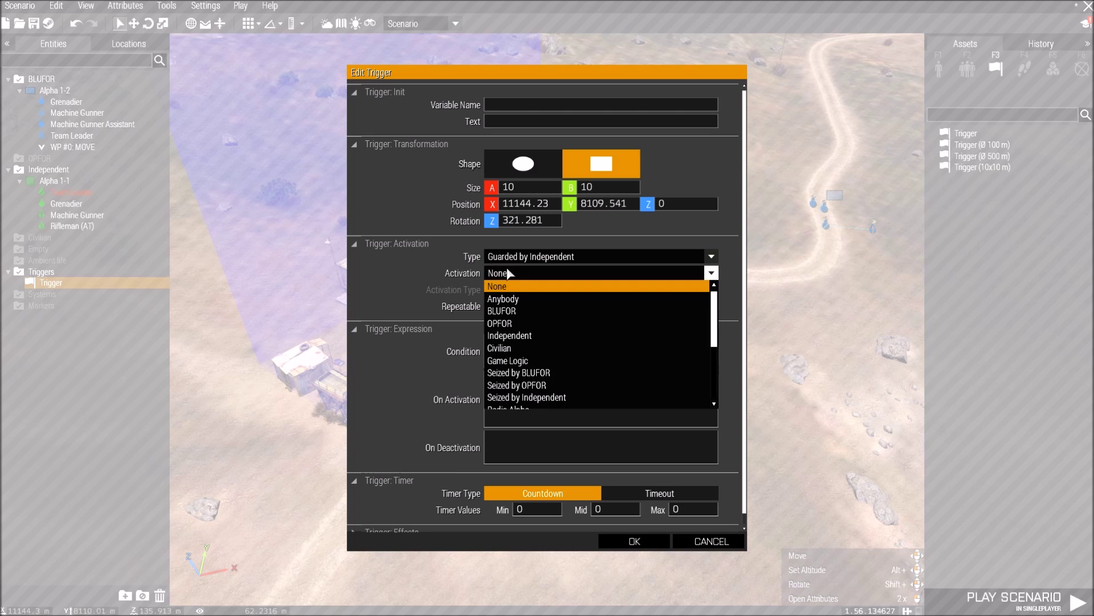
click(523, 311)
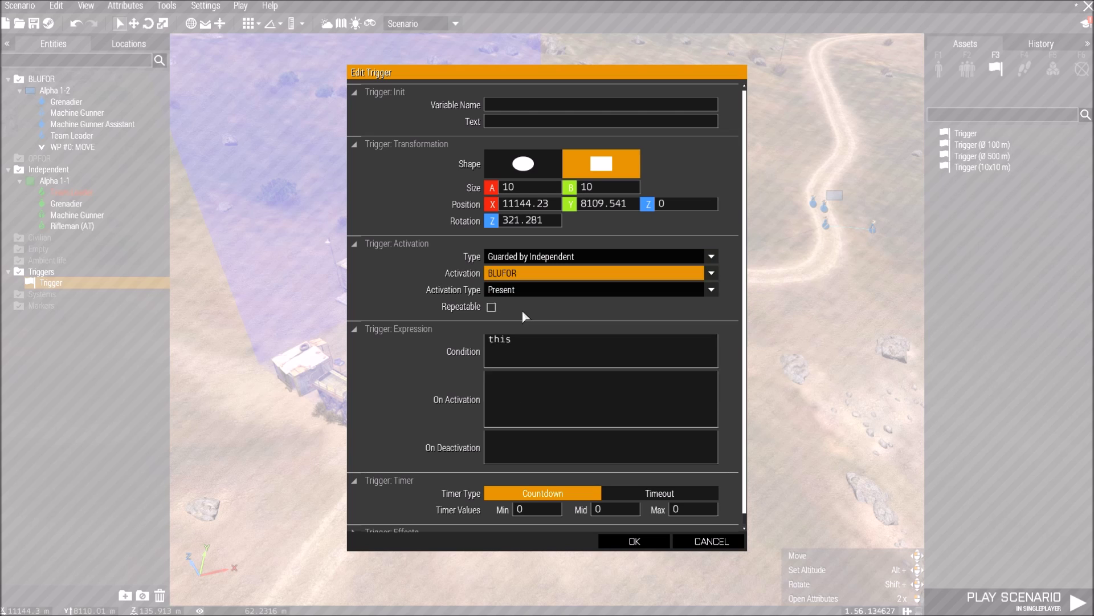
click(513, 274)
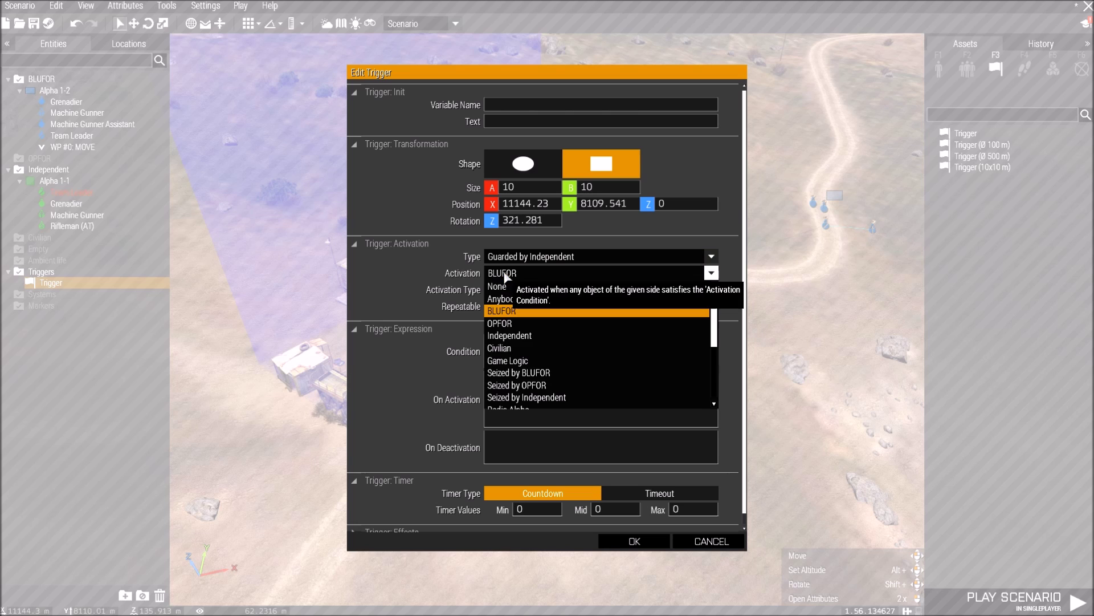
click(505, 311)
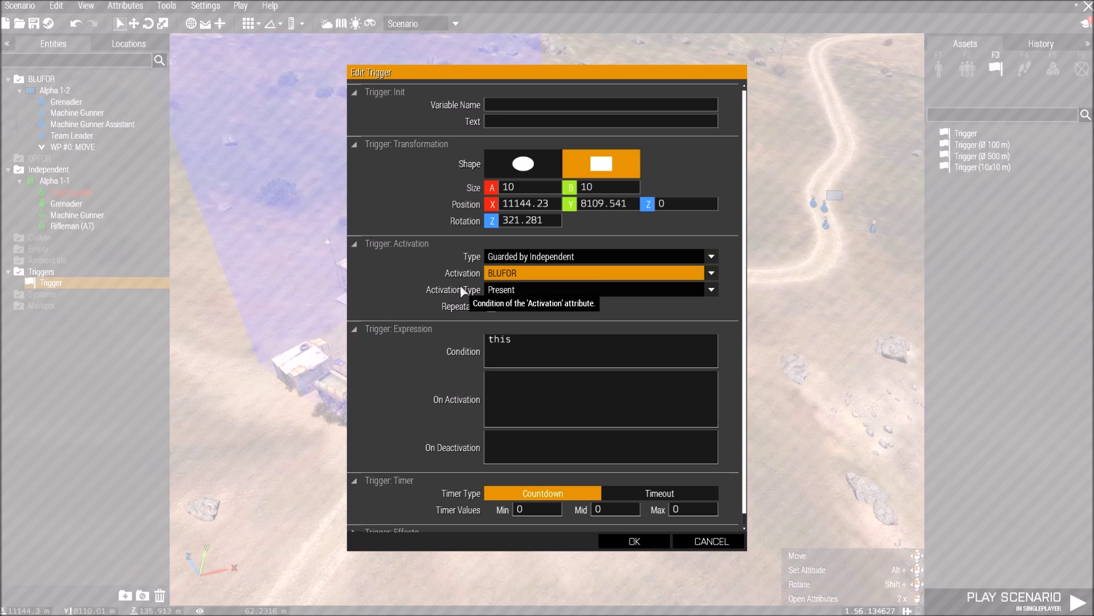
- Choose Present as the trigger's activation type and apply the trigger settings
click(490, 289)
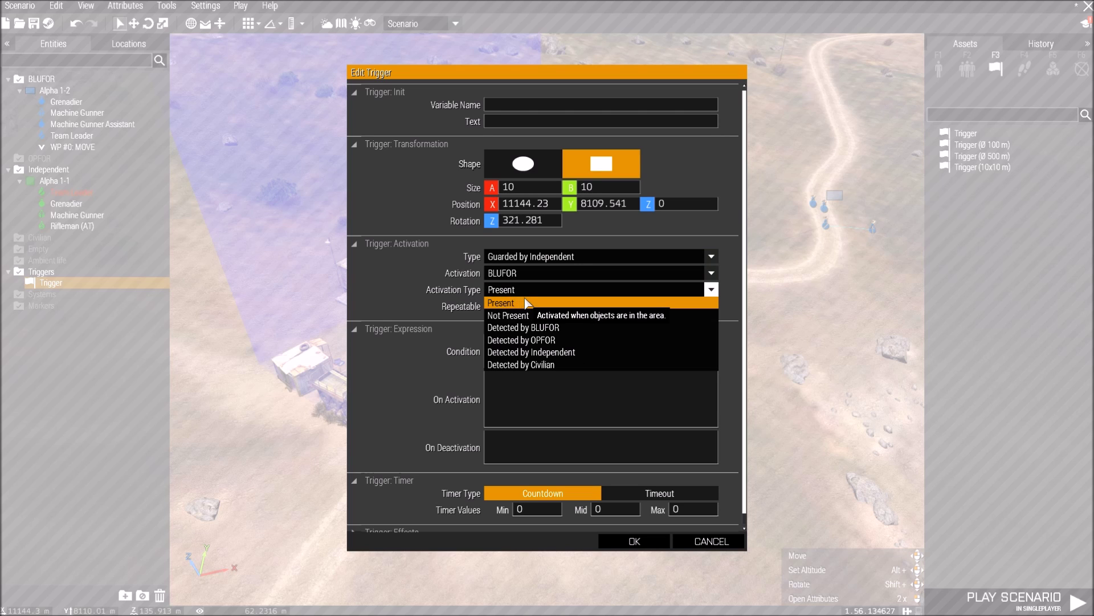
click(526, 303)
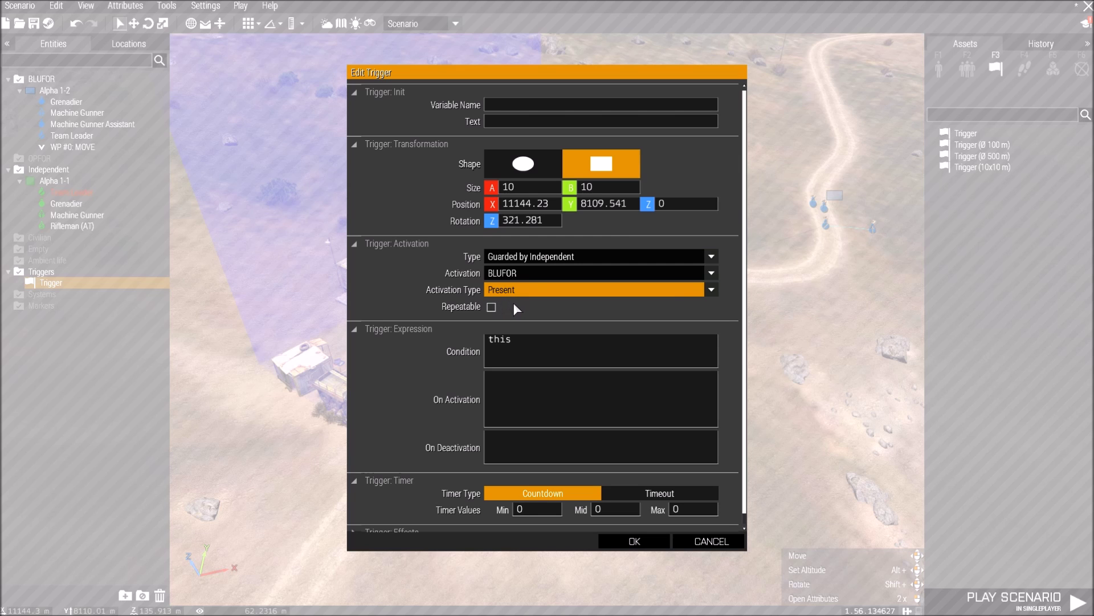
scroll(515, 303, down, 1)
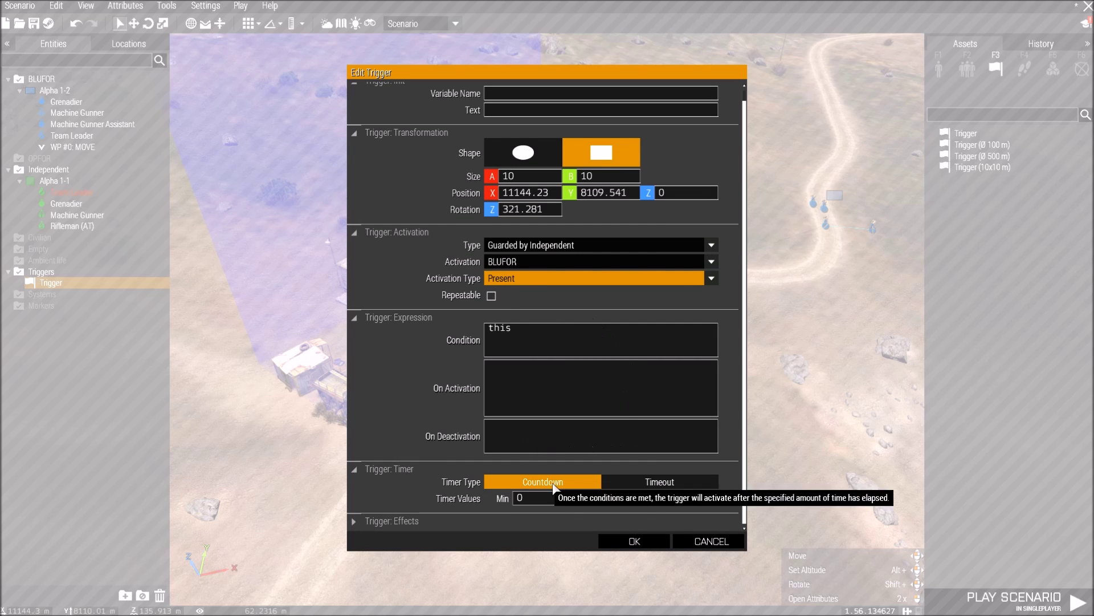
click(628, 542)
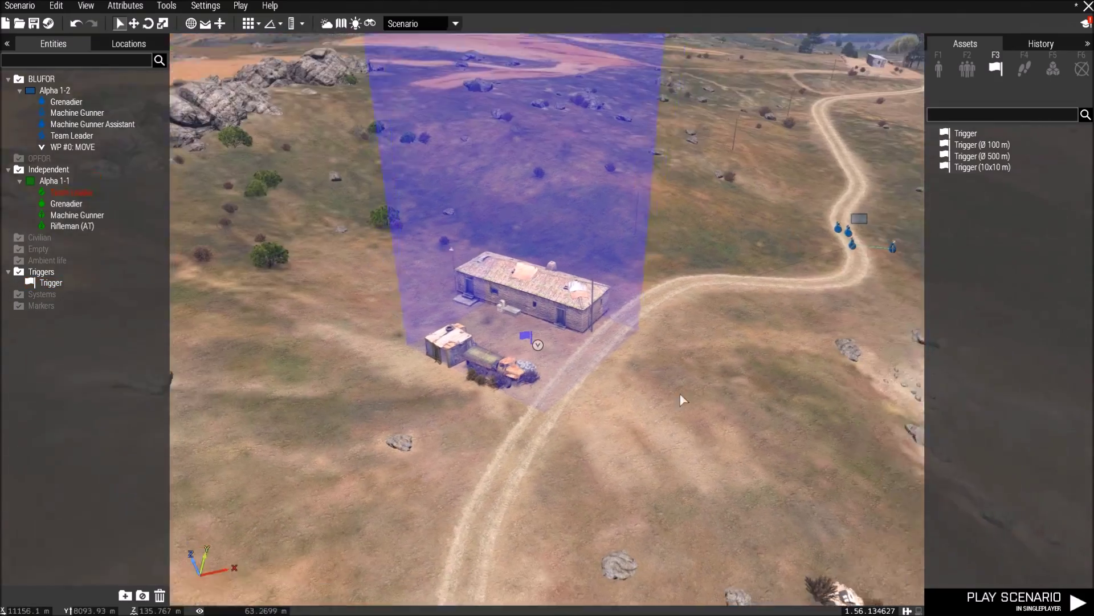
- Examine where the trigger area at the house lies relative to Alpha 1-2 on the road and Alpha 1-1 behind the rocks
right_drag(679, 394, 745, 370)
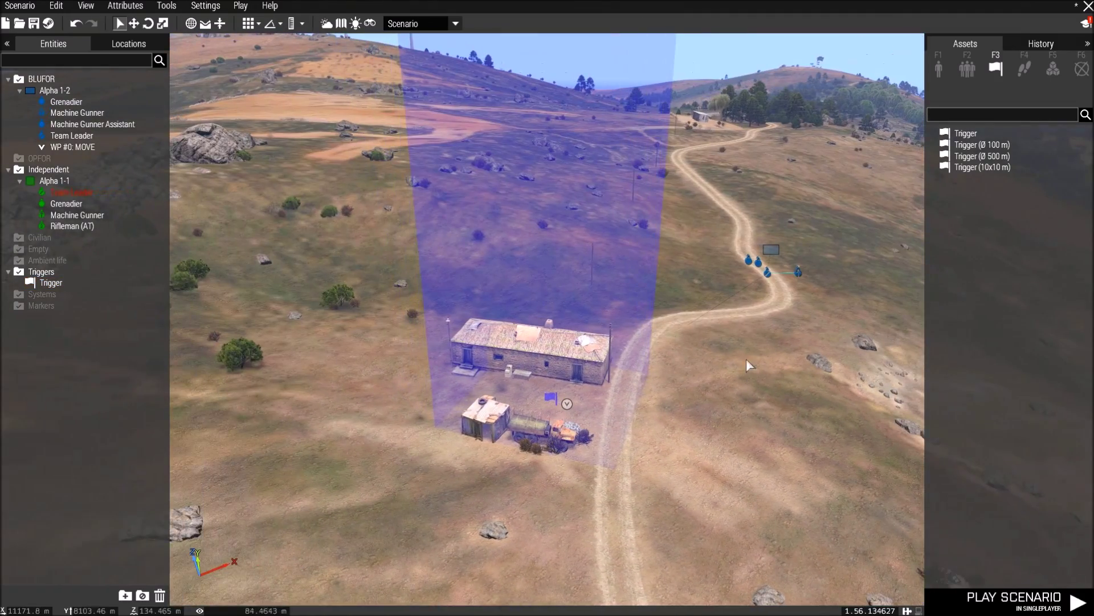
key(w)
right_drag(699, 325, 752, 263)
key(d)
key(s)
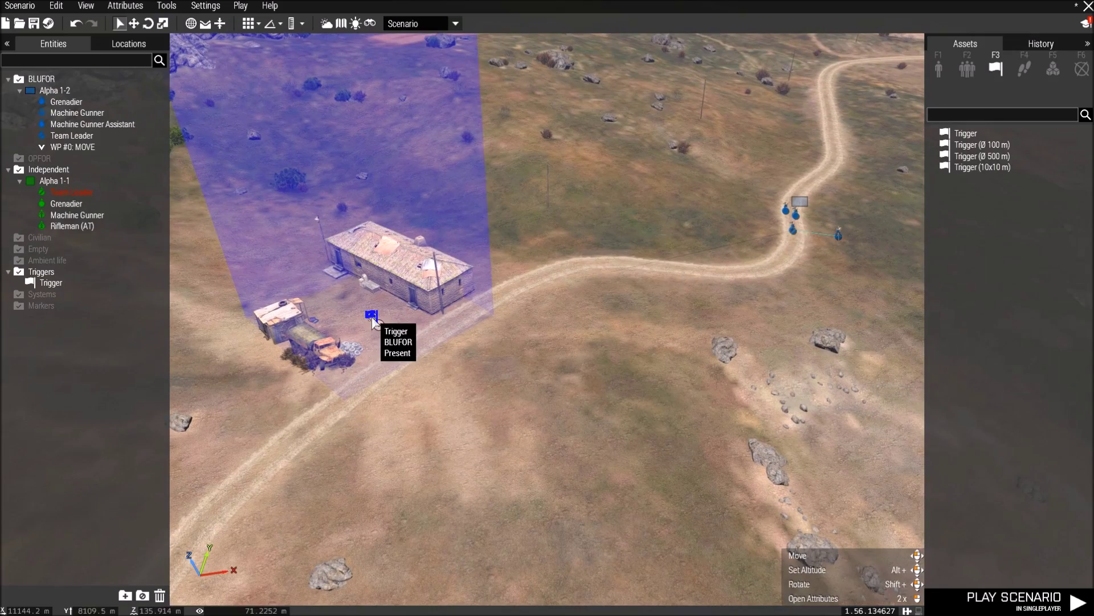
key(a)
key(w)
right_drag(533, 309, 651, 271)
key(w)
key(s)
key(a)
key(a)
key(a)
key(w)
key(d)
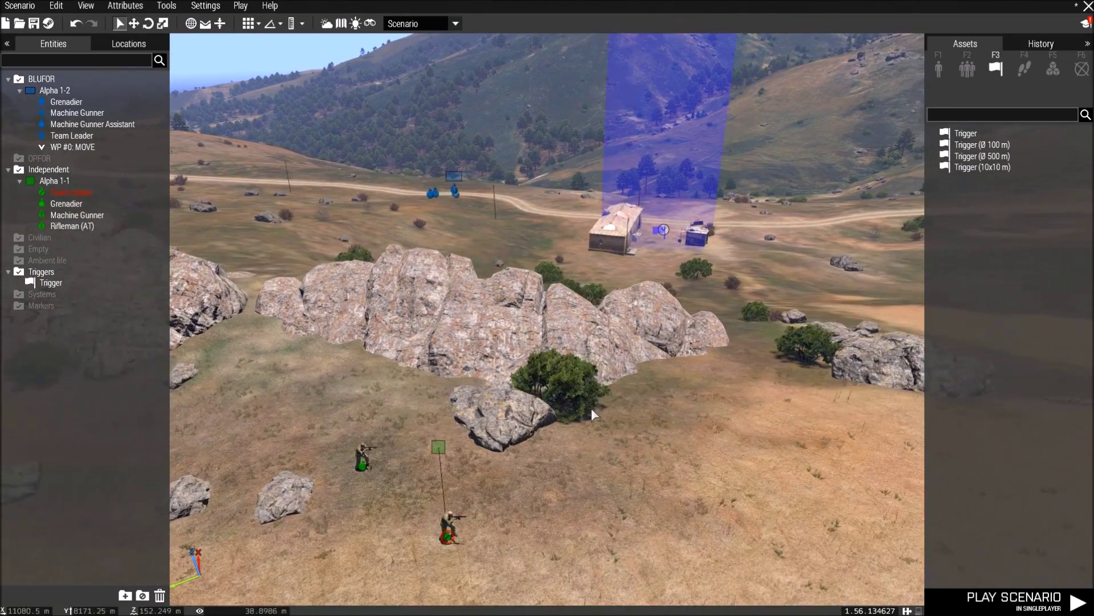
- Add a MOVE waypoint for the Independent group Alpha 1-1 right beside its team leader
click(436, 445)
key(s)
key(a)
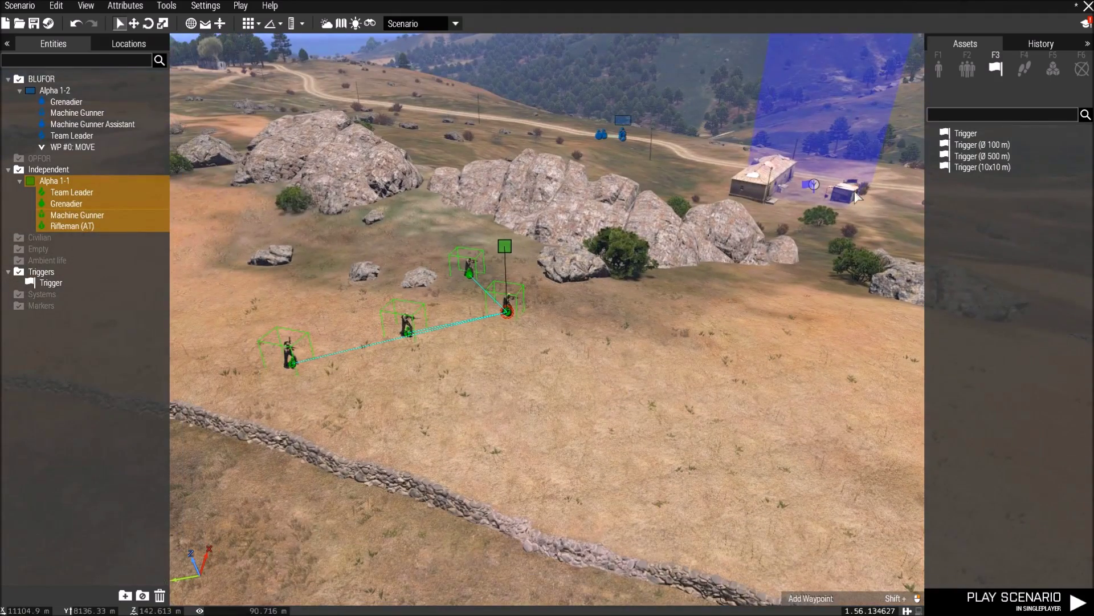
click(1023, 69)
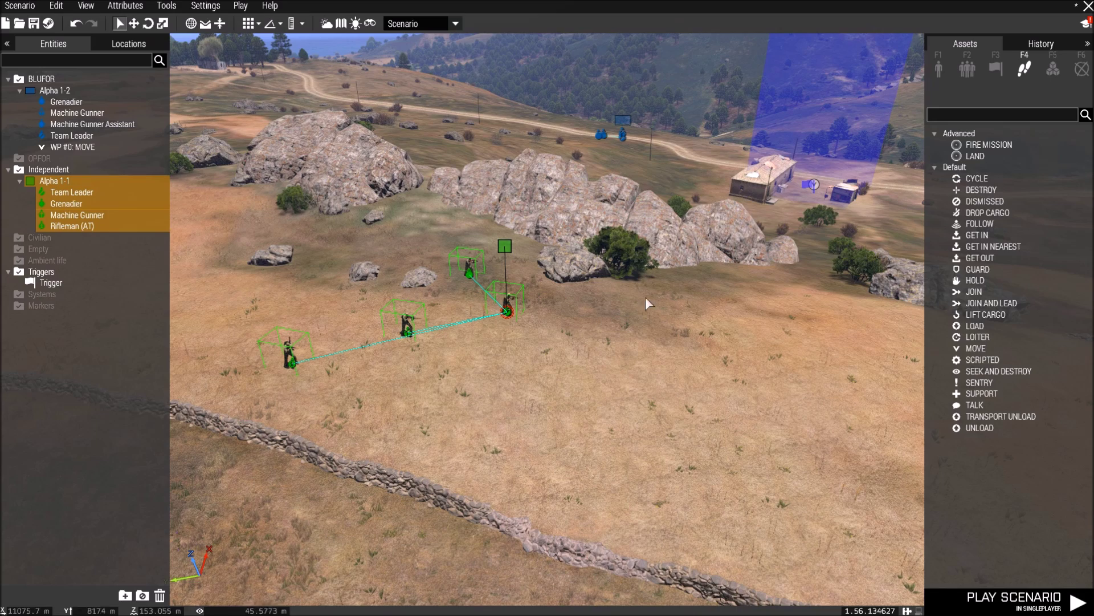
click(970, 349)
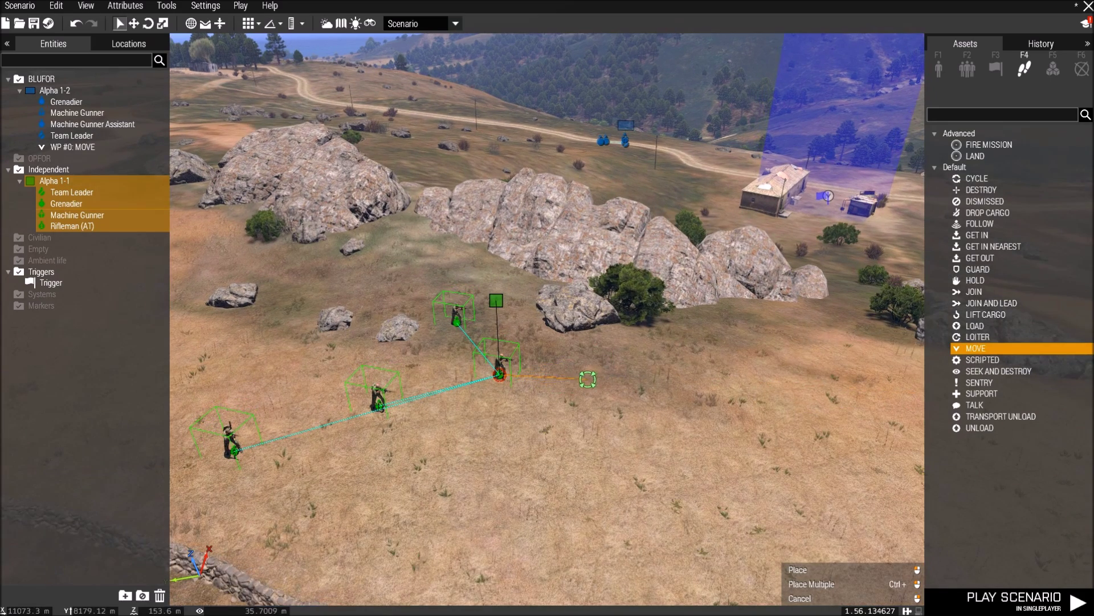
click(521, 377)
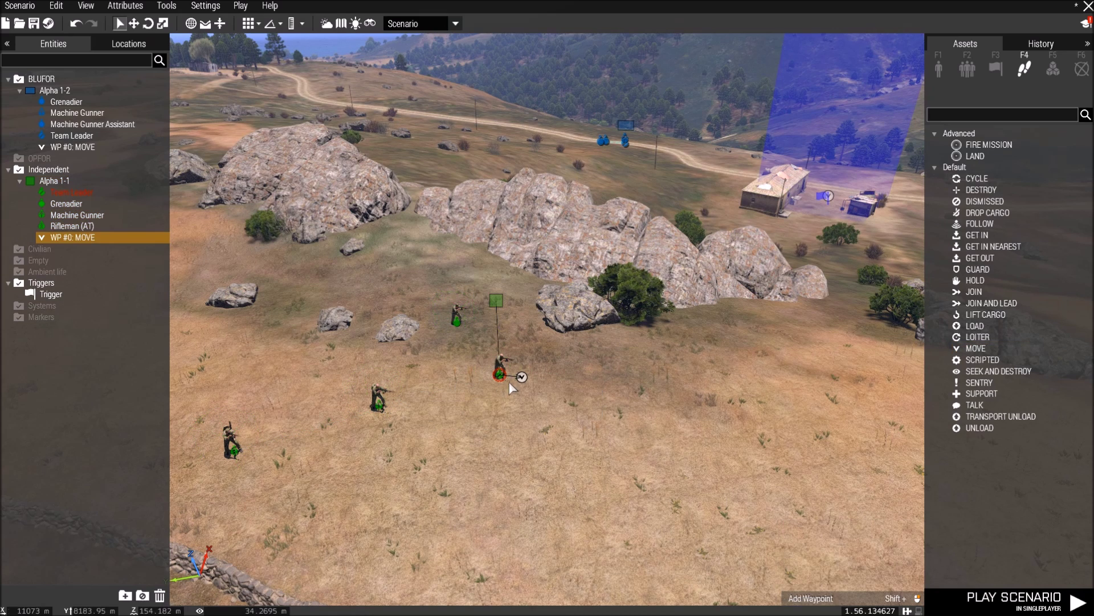
right_click(521, 376)
mouse_move(532, 380)
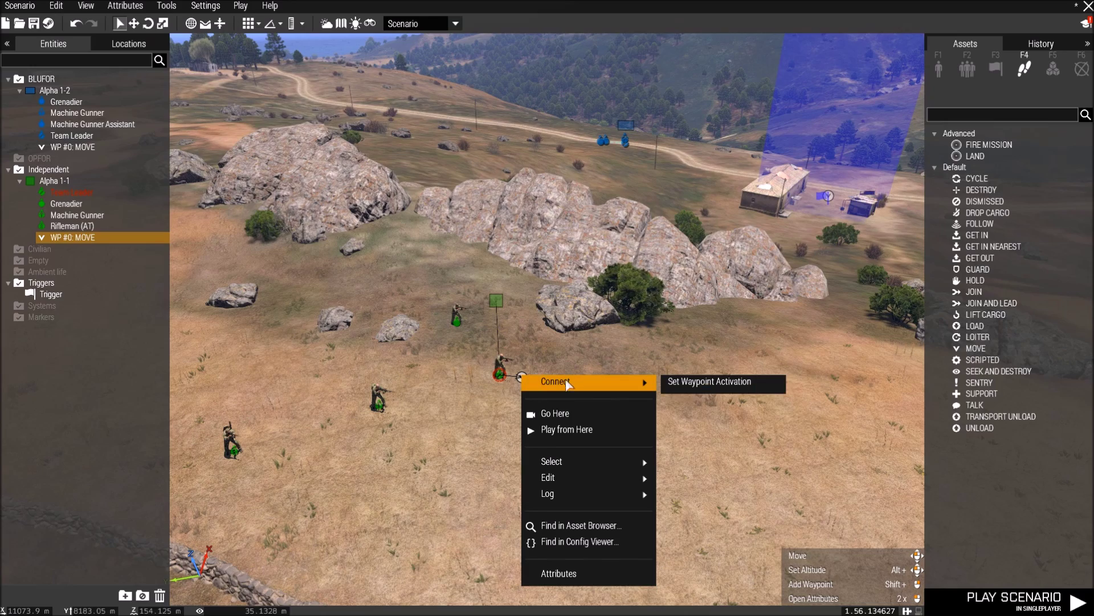
right_click(538, 342)
click(518, 343)
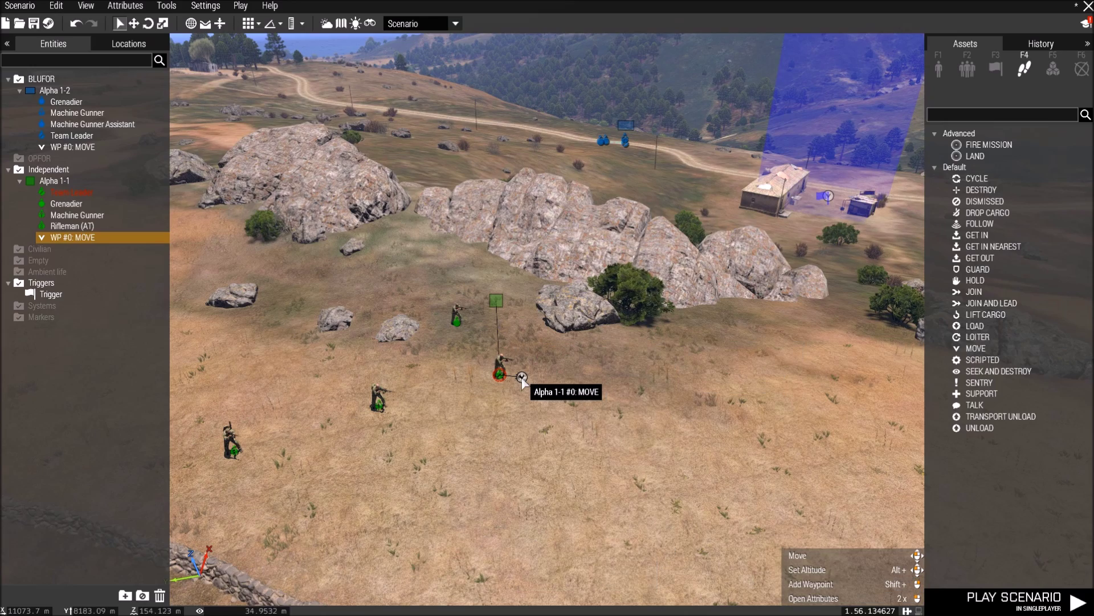
scroll(521, 376, up, 2)
key(d)
key(s)
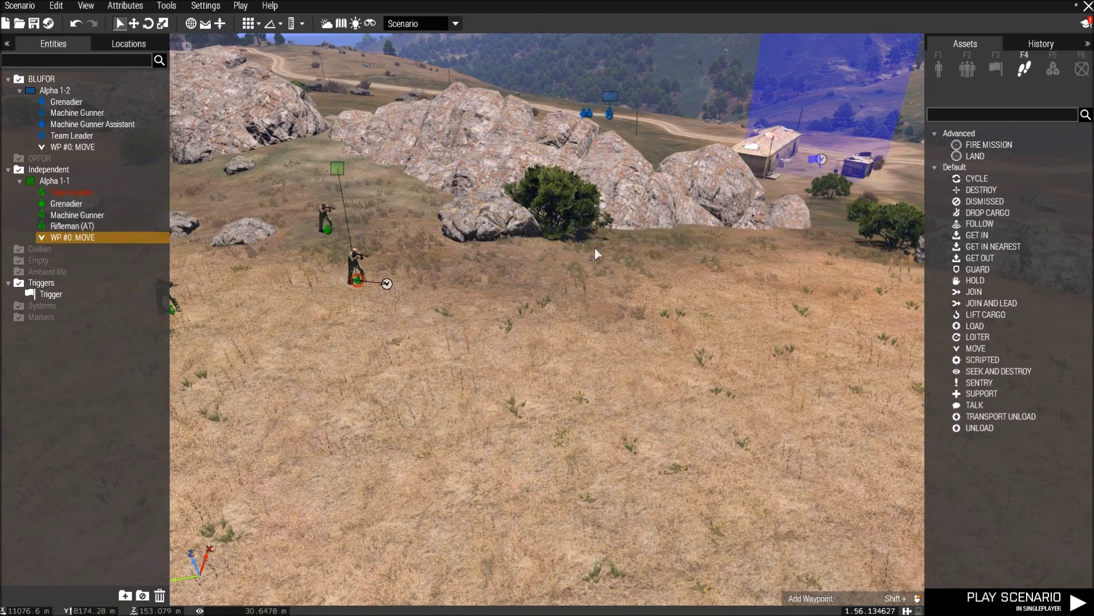
- Connect Alpha 1-1's MOVE waypoint to the trigger at the house with Set Waypoint Activation
right_click(399, 281)
mouse_move(398, 284)
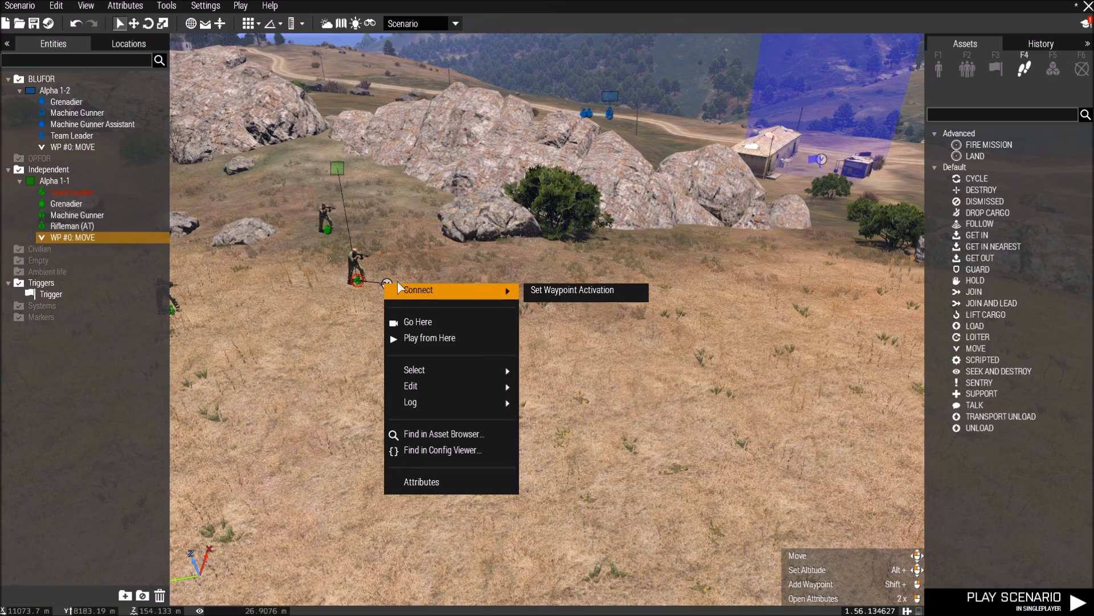
click(566, 292)
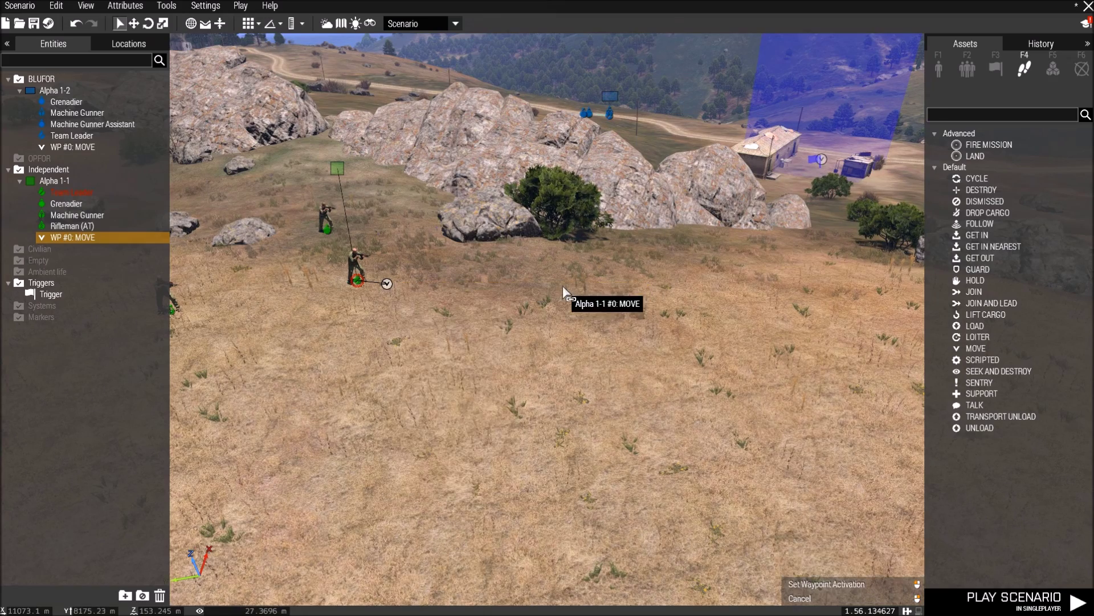
scroll(447, 296, up, 3)
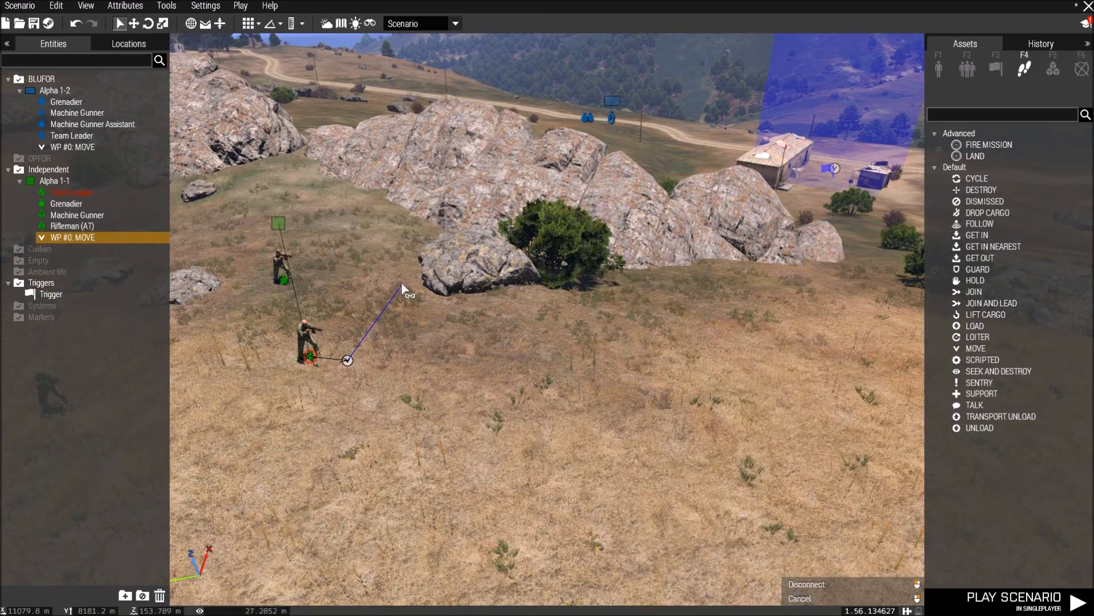
key(s)
key(d)
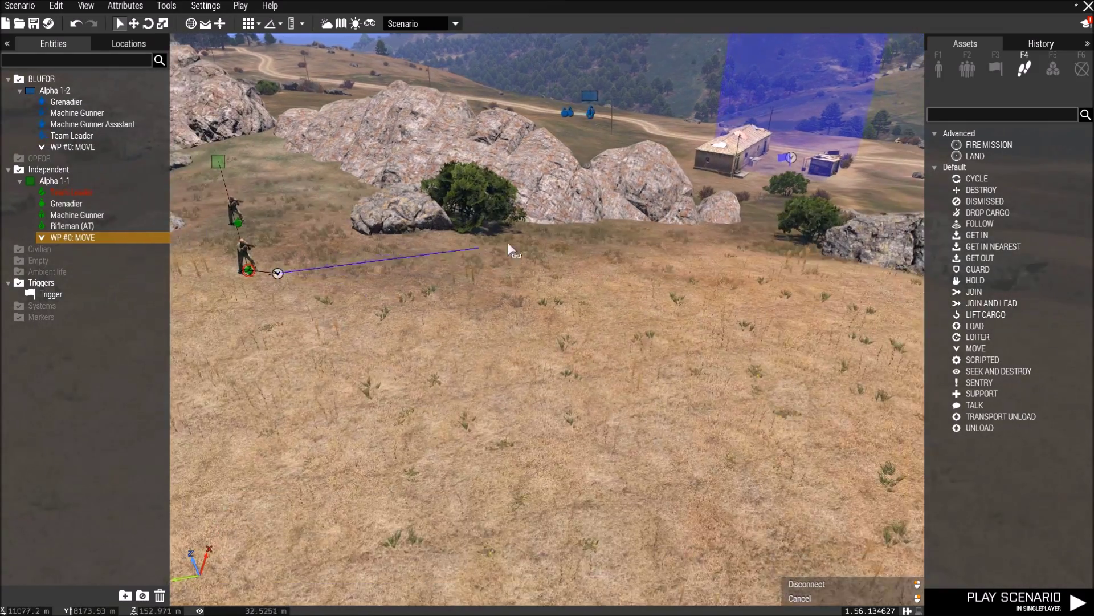
key(w)
key(d)
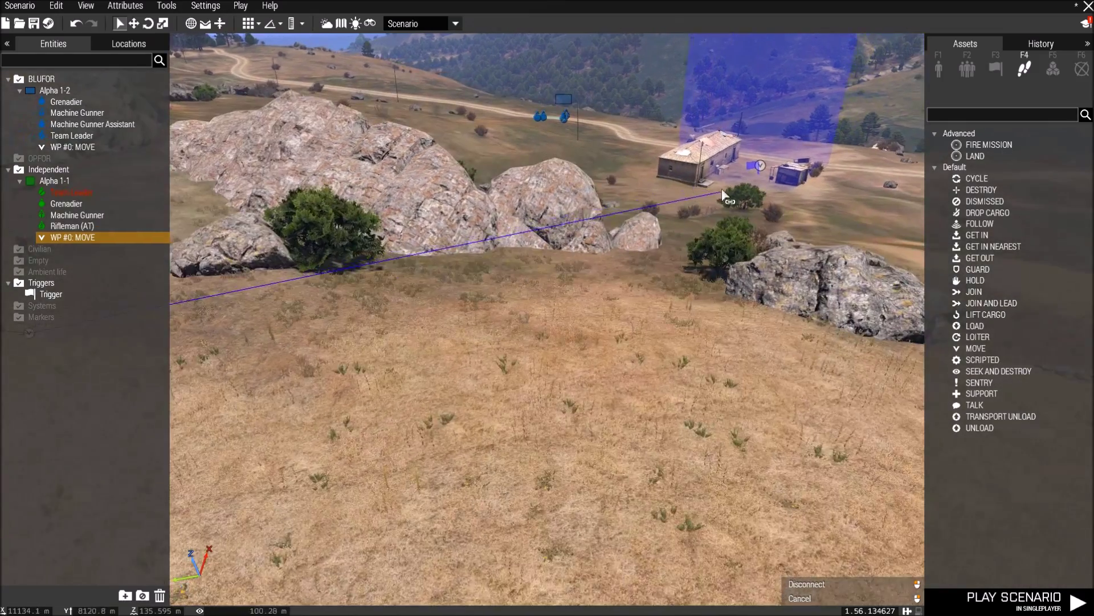
click(752, 167)
key(w)
right_drag(772, 213, 665, 267)
key(w)
key(a)
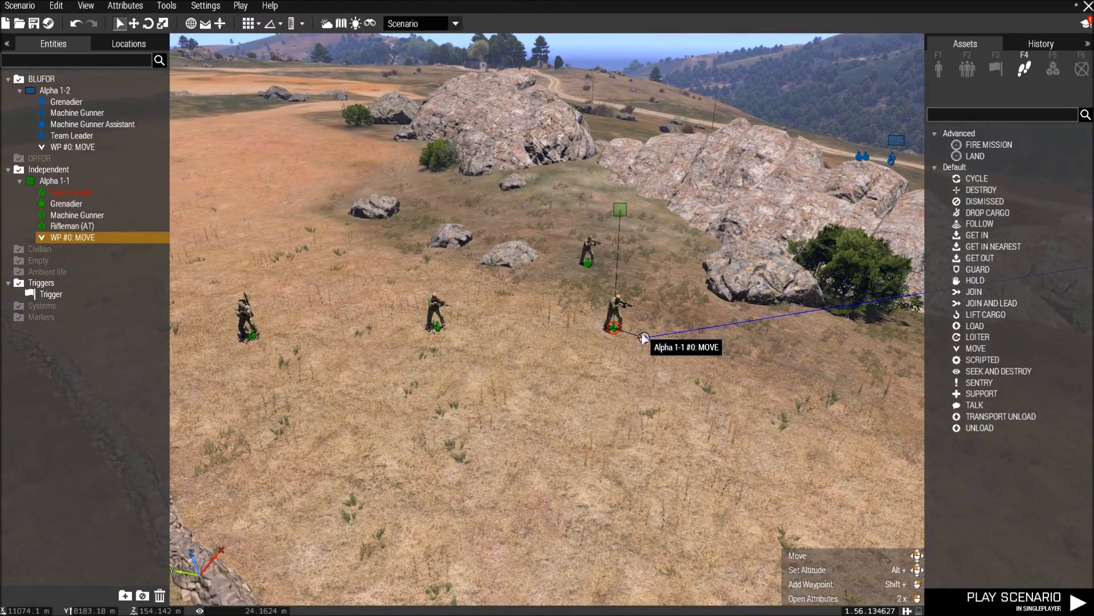
key(d)
key(w)
right_drag(547, 348, 655, 348)
key(a)
key(d)
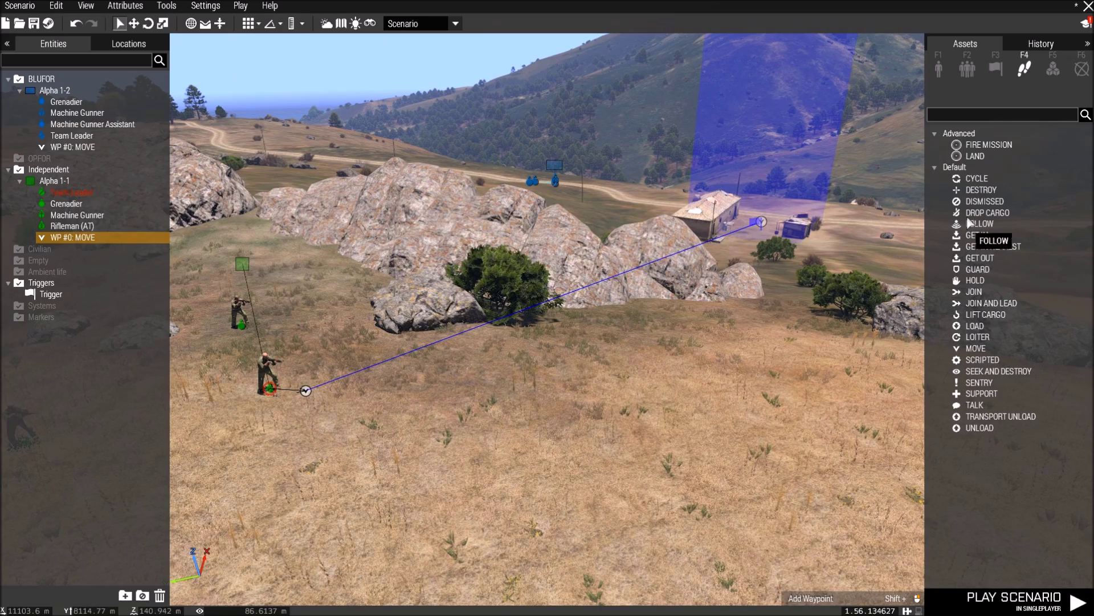
click(998, 371)
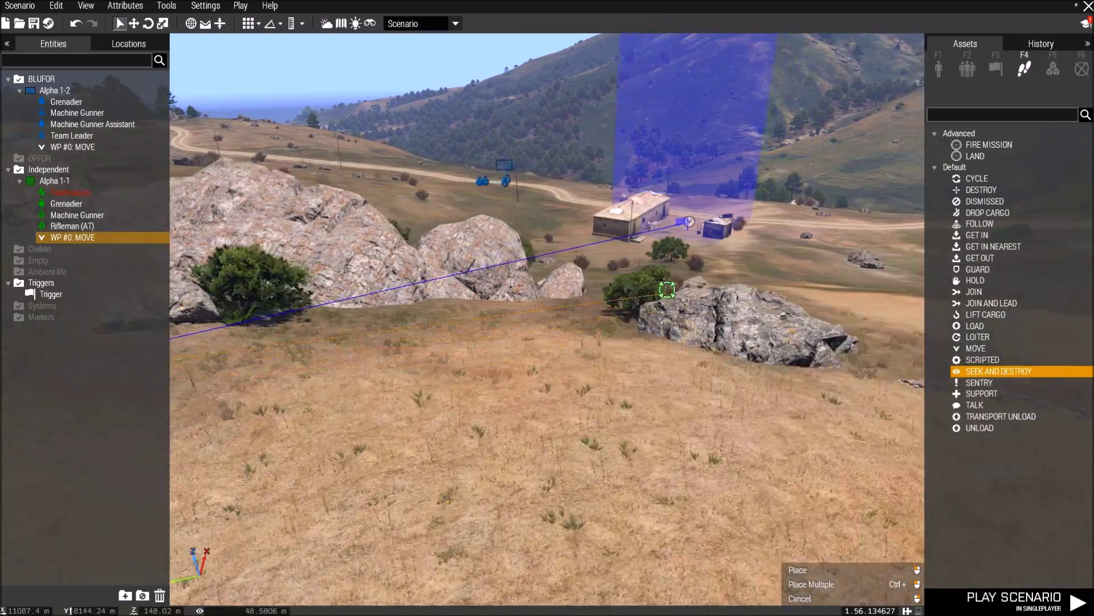
key(w)
mouse_move(667, 290)
right_down()
mouse_move(650, 280)
mouse_move(679, 284)
right_up()
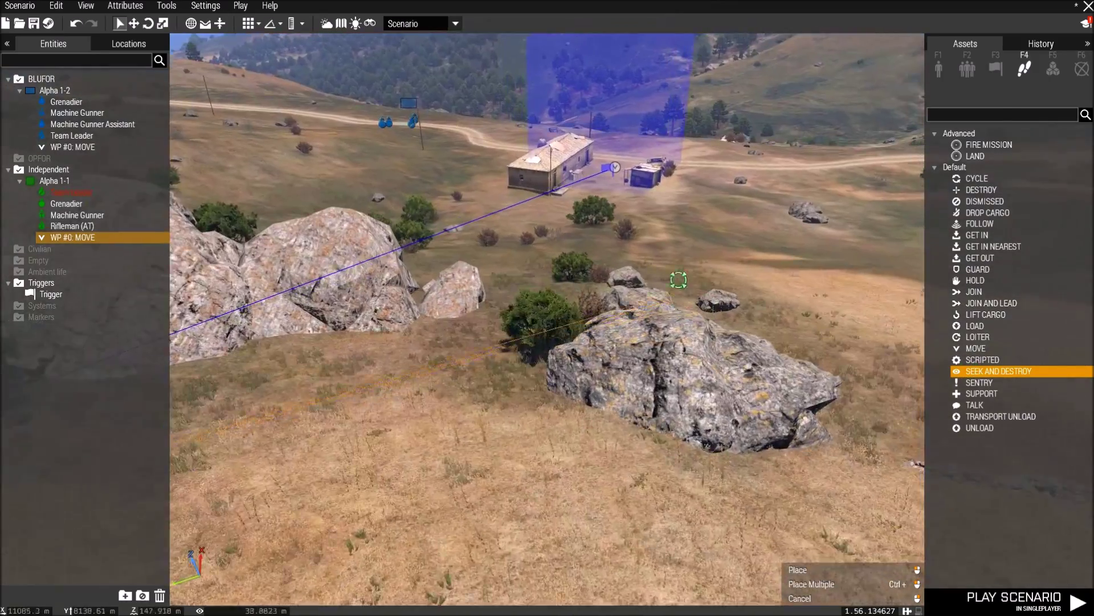
right_click(565, 323)
- Add a second MOVE waypoint for Alpha 1-1 on the open ground between the rocks above the house
key(s)
key(a)
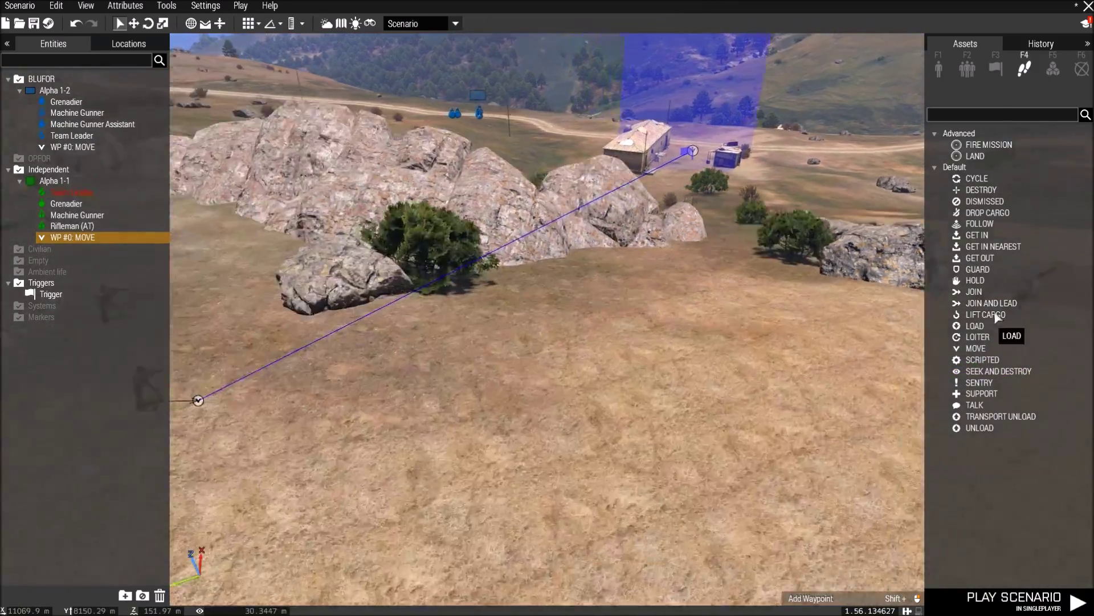
click(976, 348)
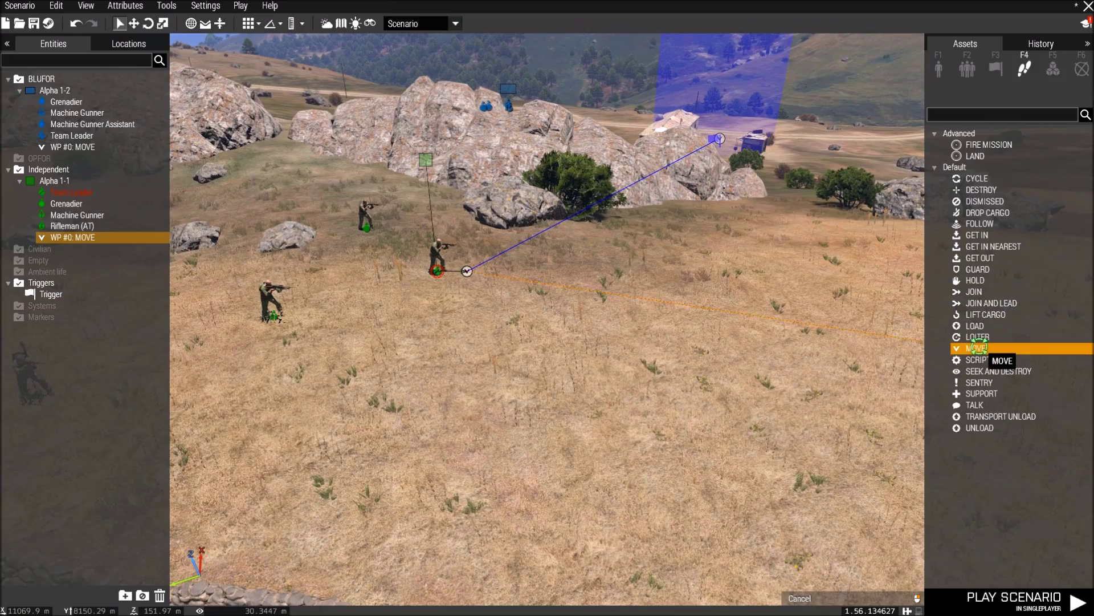
key(w)
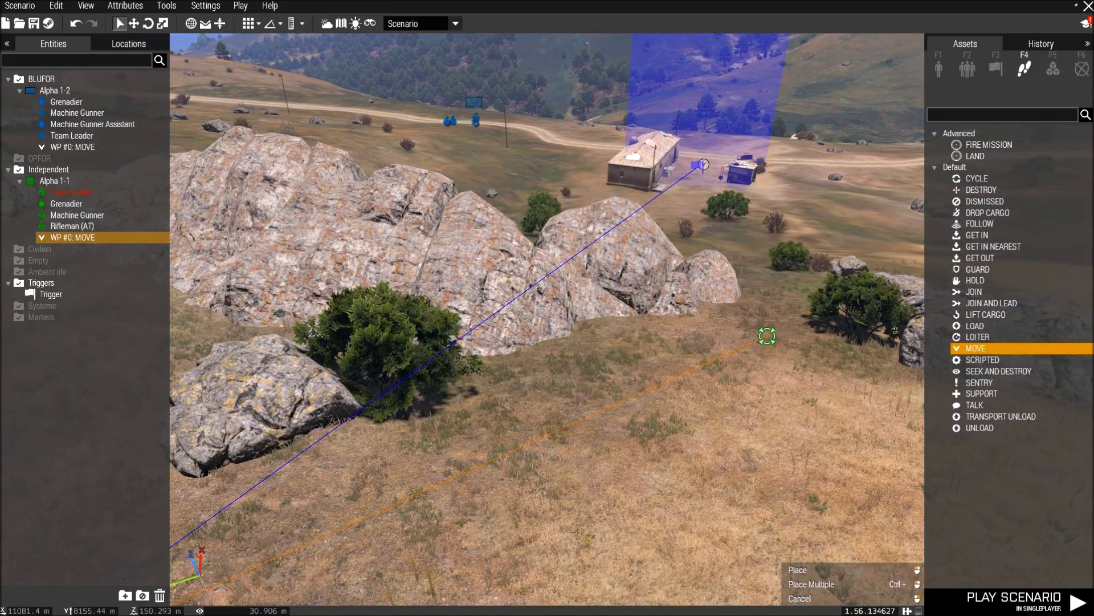
click(768, 336)
- Add a SEEK AND DESTROY waypoint for Alpha 1-1 beside the house inside the trigger area
key(s)
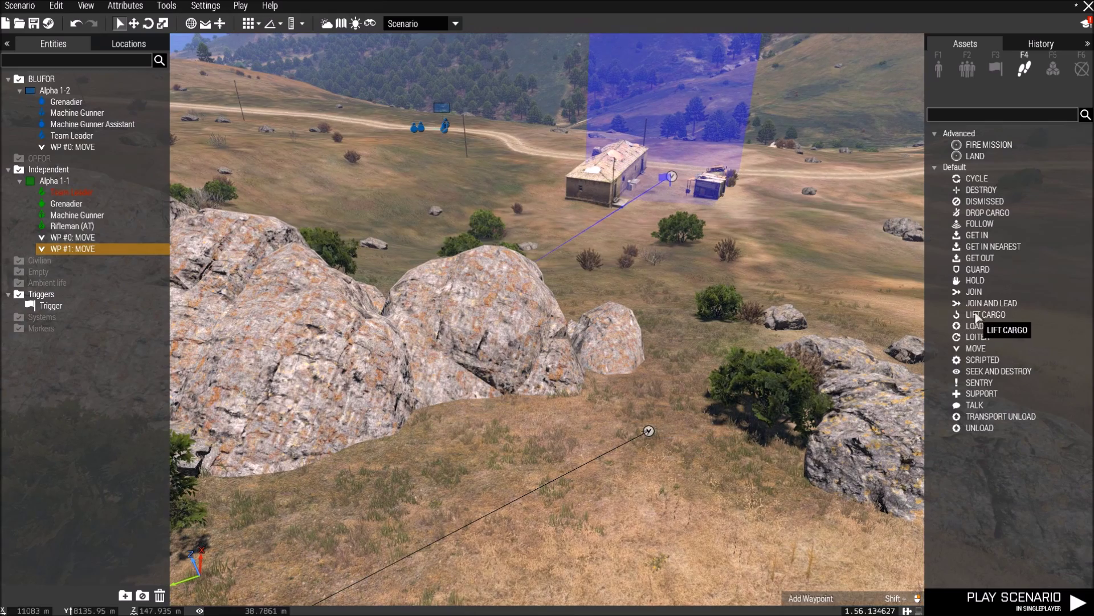
click(976, 370)
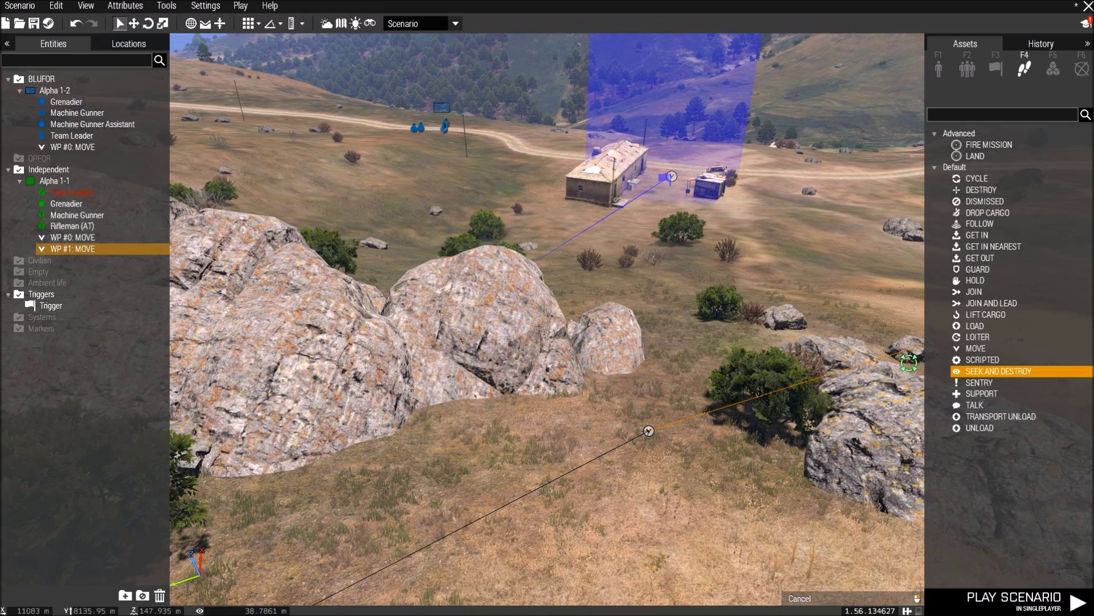
click(670, 206)
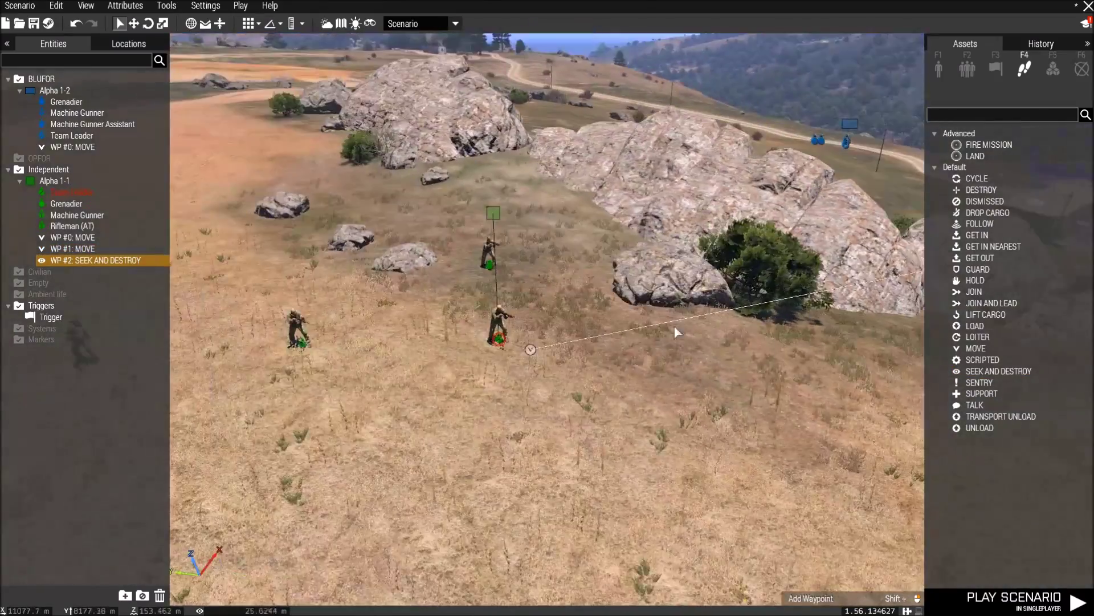
- Examine Alpha 1-1's waypoint chain and the link between its first MOVE waypoint and the trigger
key(a)
right_drag(590, 330, 737, 291)
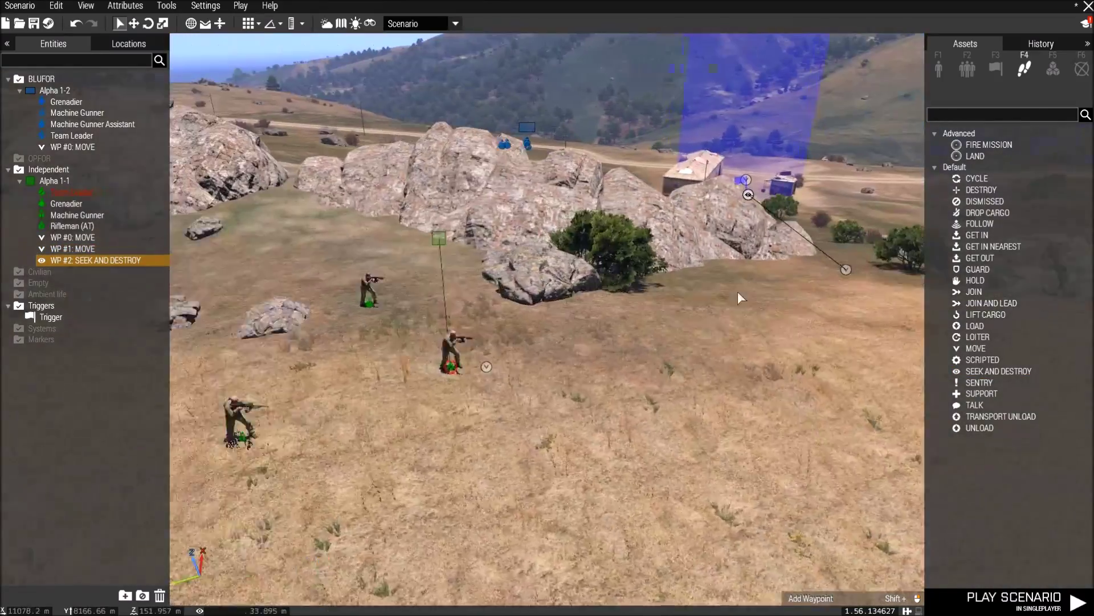
click(709, 235)
key(d)
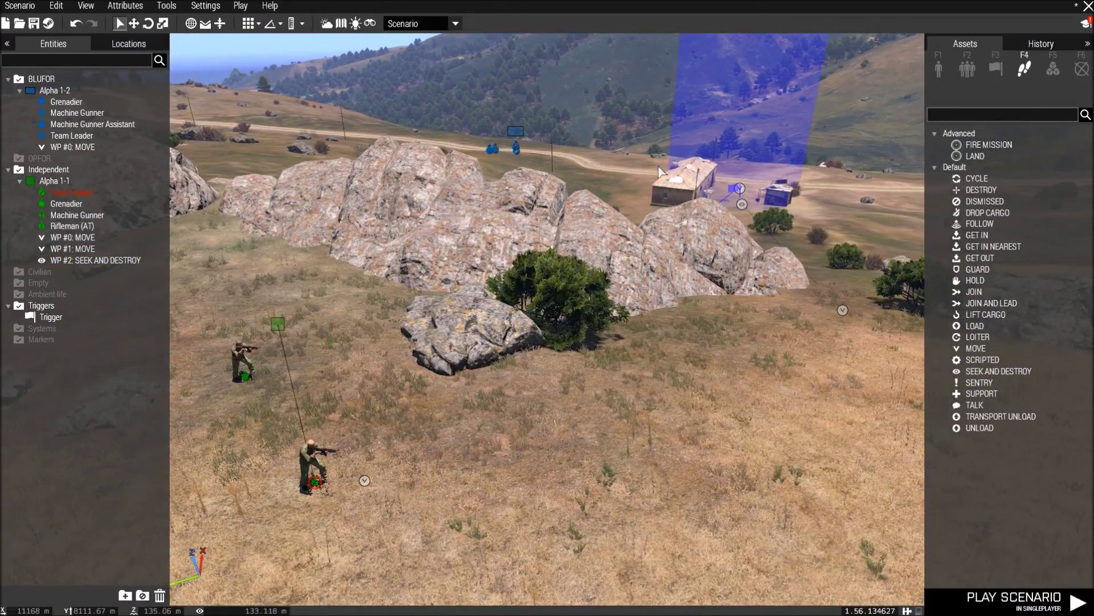
key(s)
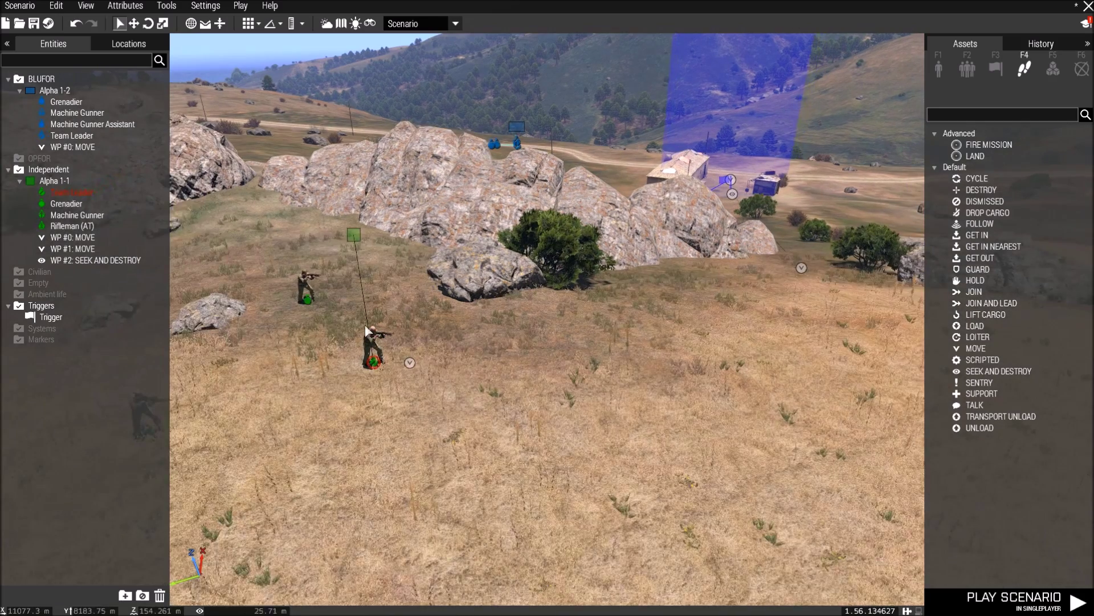
click(354, 235)
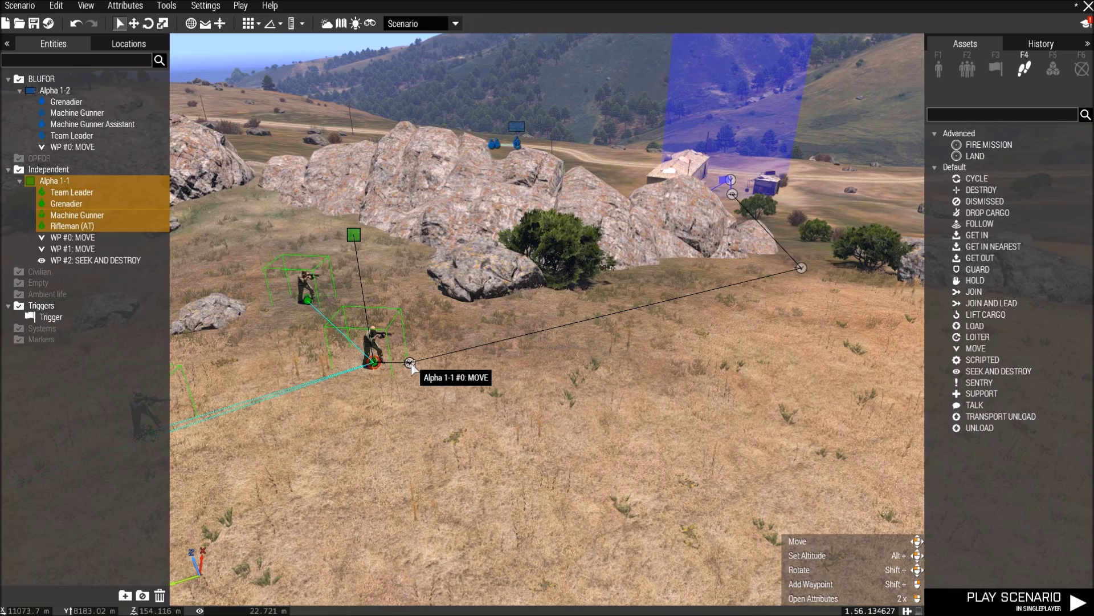
click(410, 363)
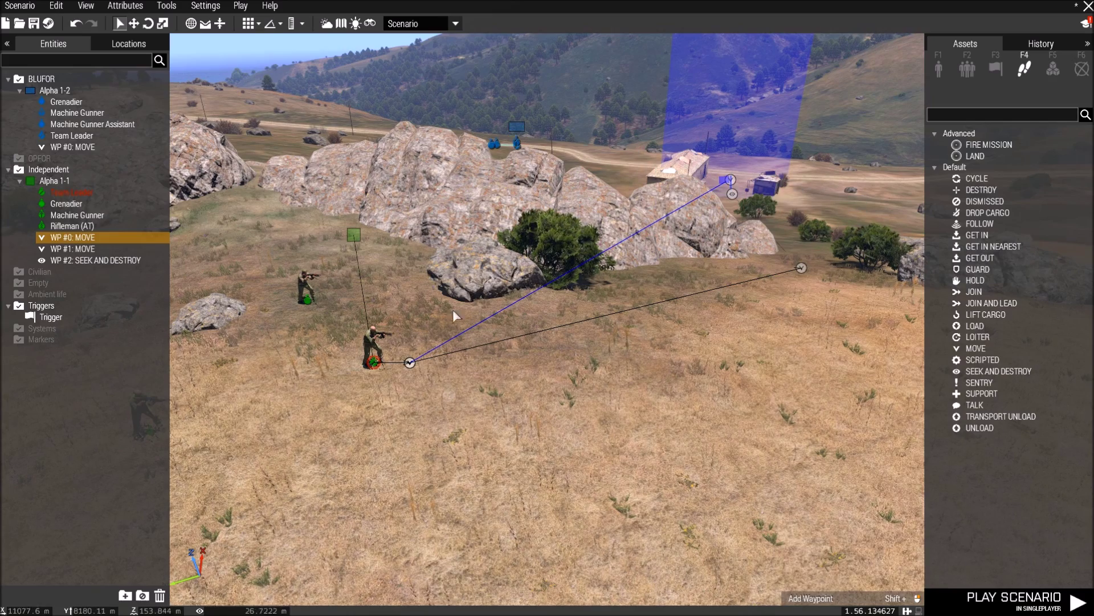
key(w)
key(d)
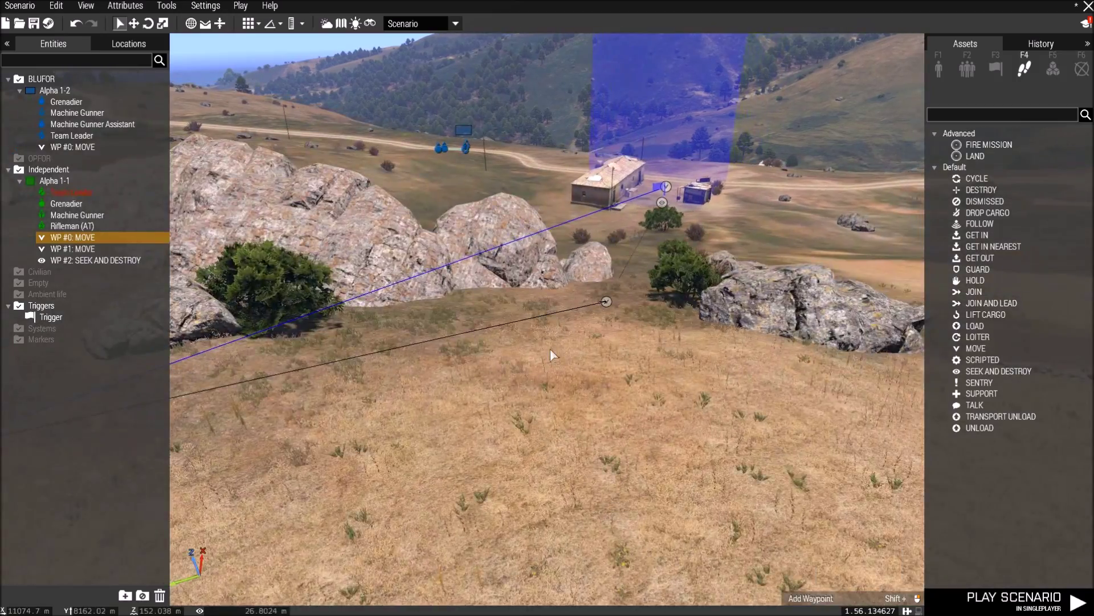
key(a)
click(320, 401)
- Examine the route from the rocks down to the house and the position of Alpha 1-2 on the road
key(d)
key(w)
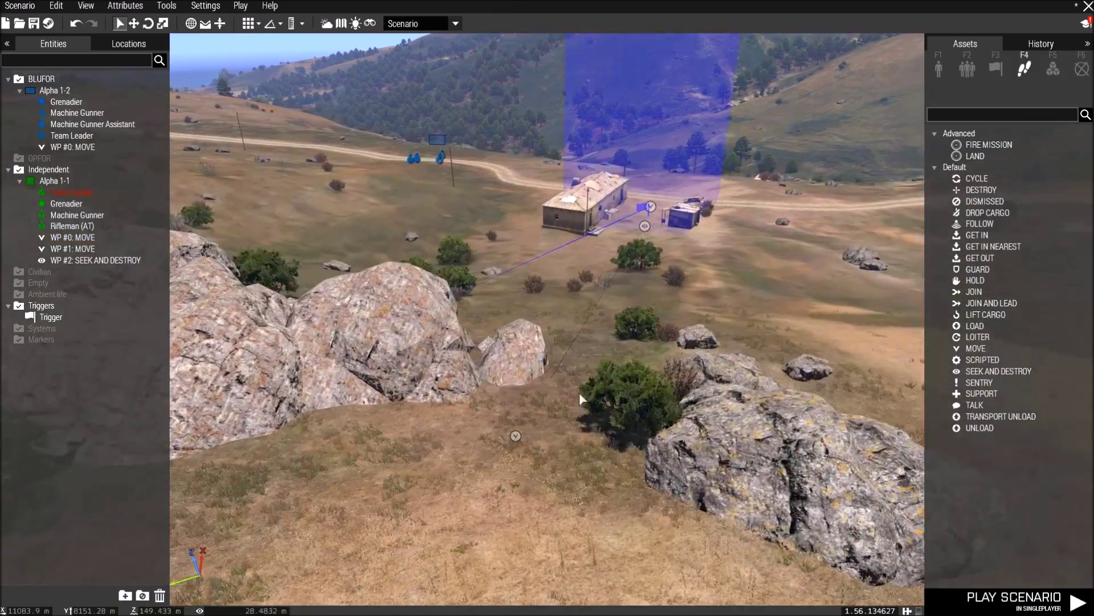
key(w)
key(w)
key(d)
right_drag(681, 306, 439, 246)
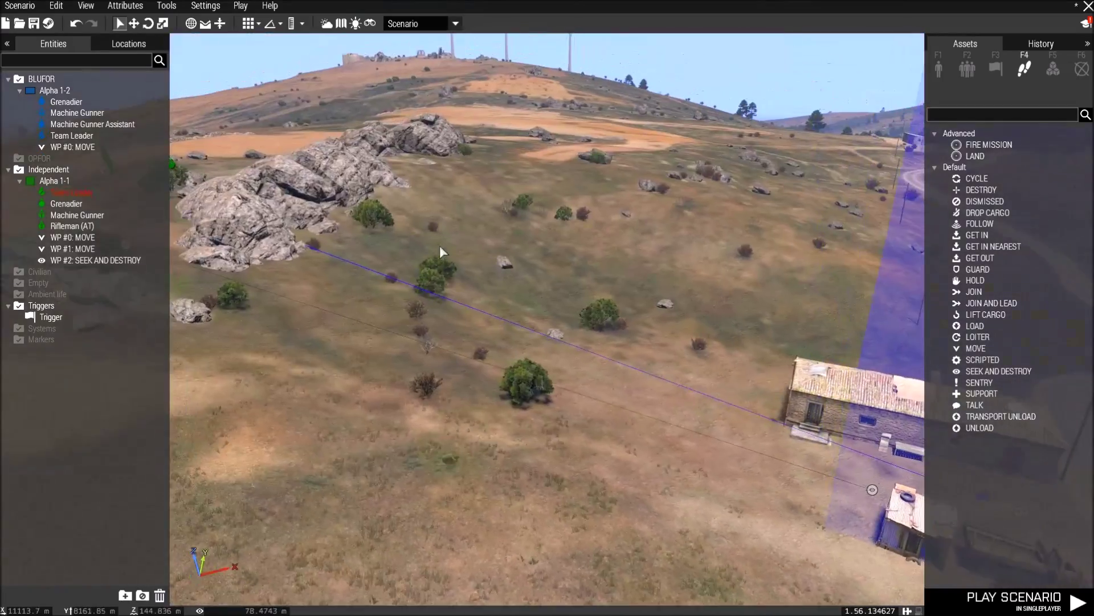
key(a)
key(w)
key(w)
key(a)
right_drag(535, 258, 699, 243)
key(w)
key(w)
key(d)
right_drag(597, 221, 256, 234)
key(w)
key(d)
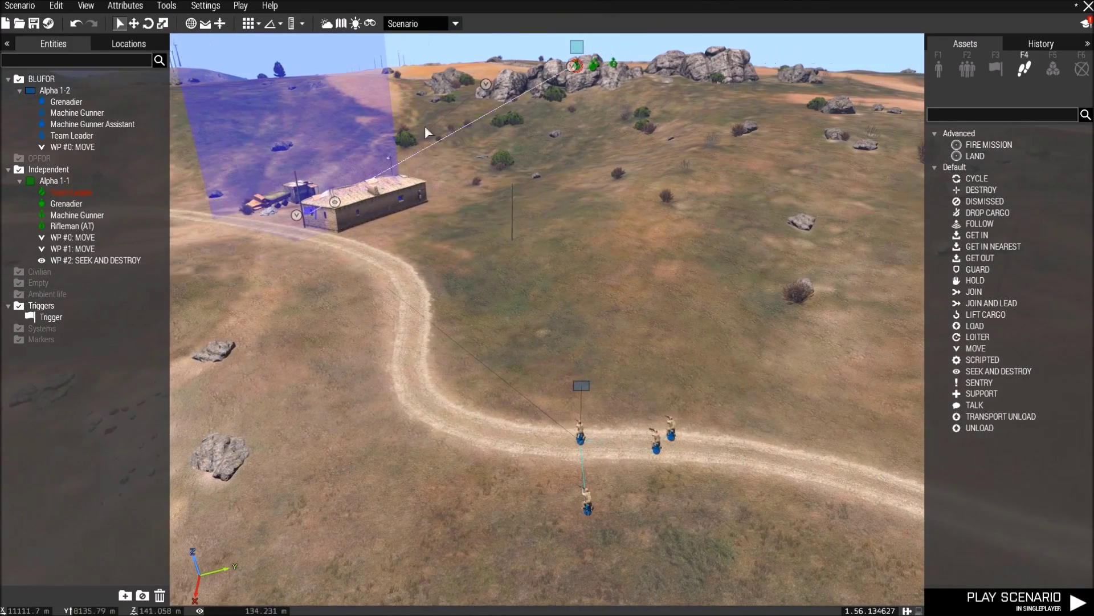
click(242, 6)
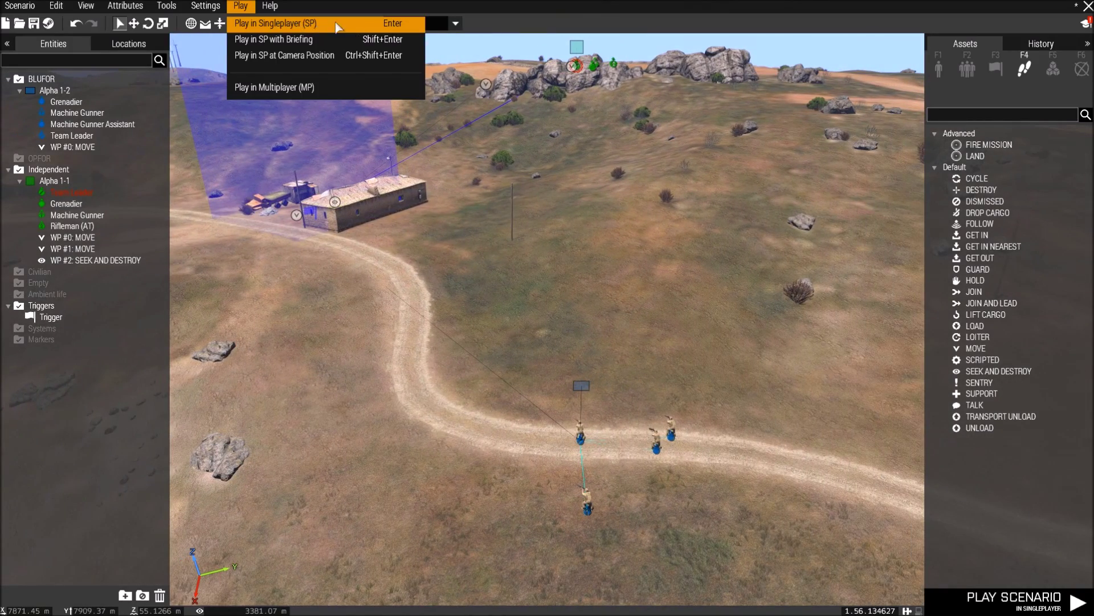
key(w)
key(a)
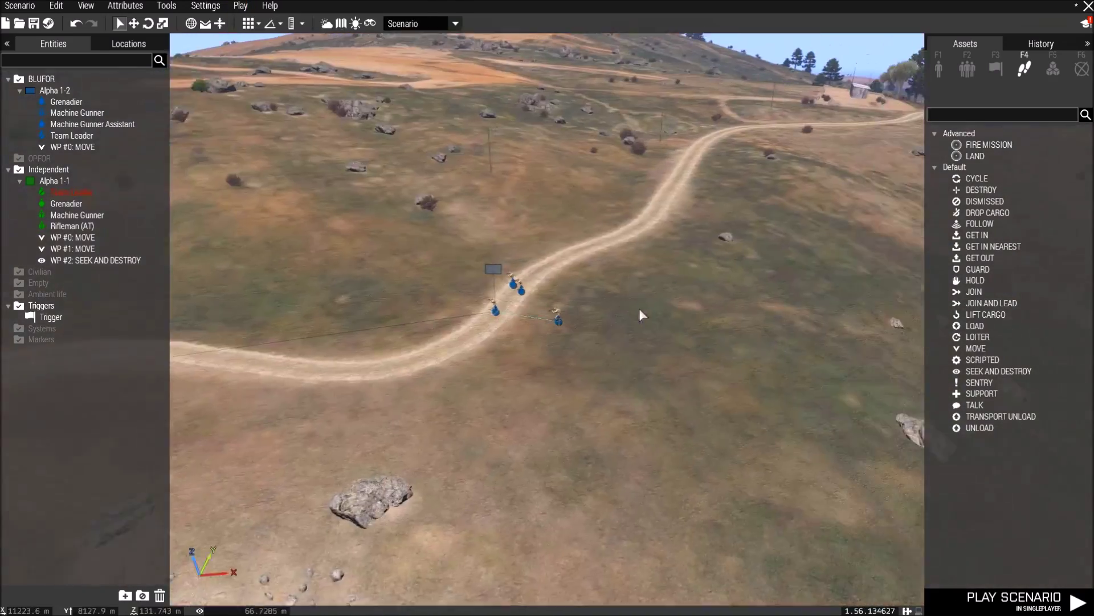
key(d)
right_drag(639, 309, 706, 320)
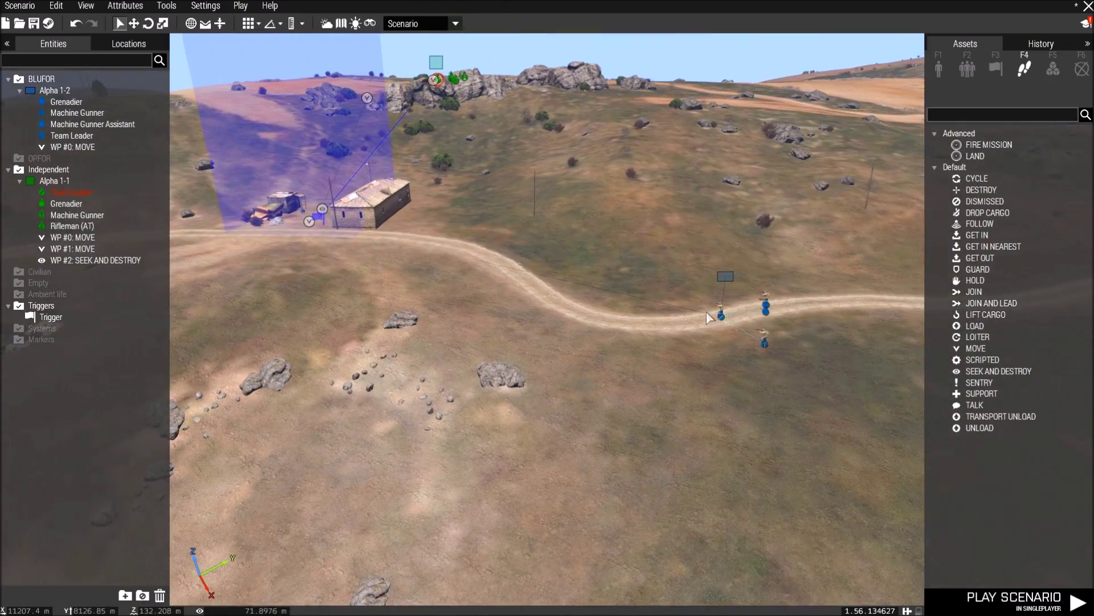
key(a)
key(w)
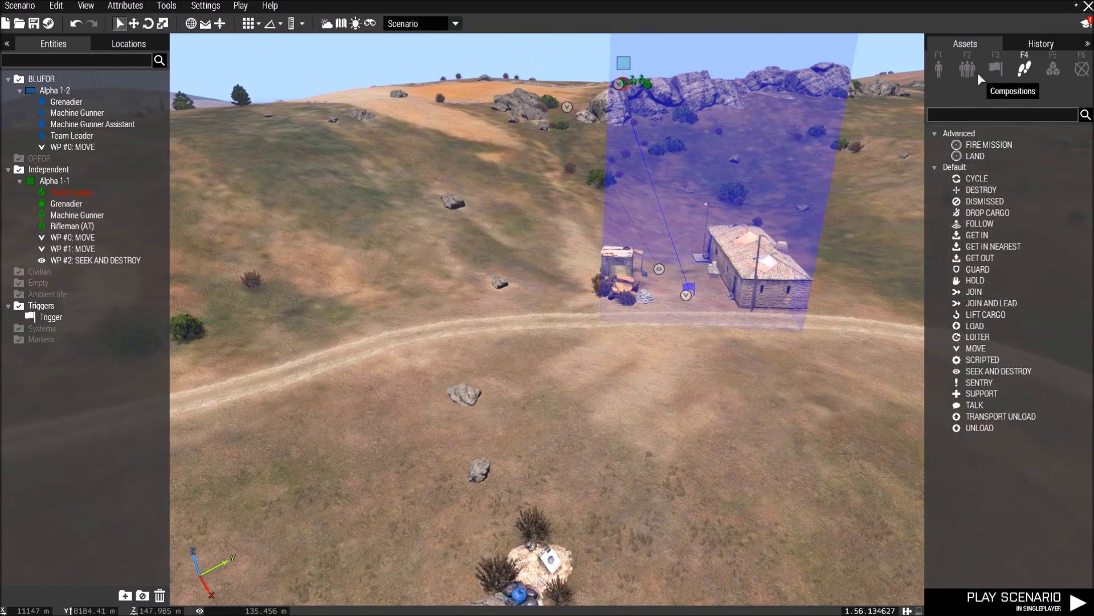
- Place a single Civilian unit from the civilian Men category on the grassy slope overlooking the house
click(973, 70)
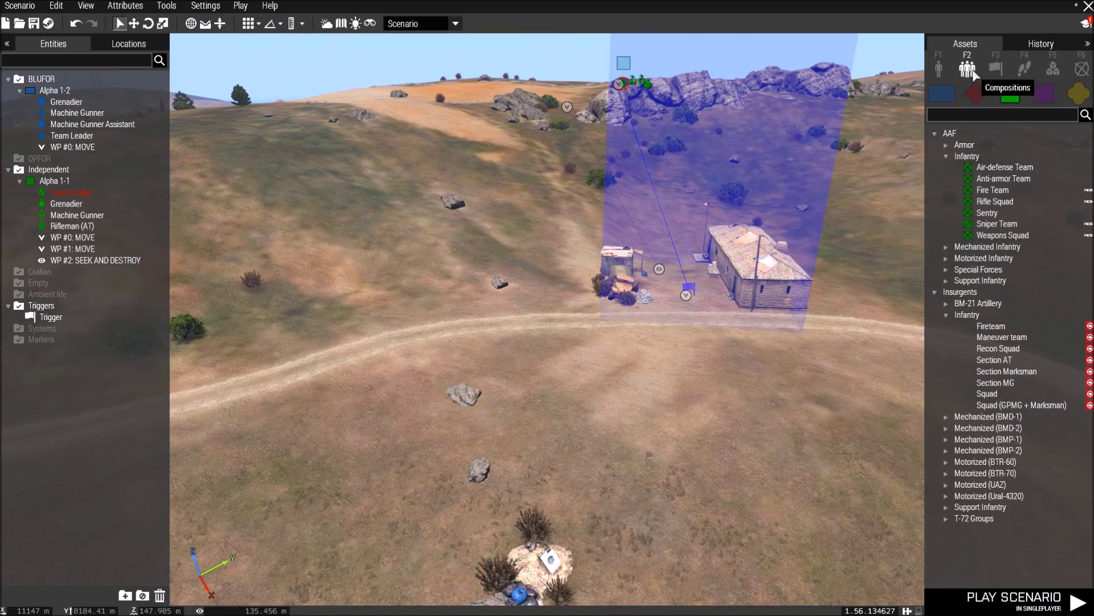
click(1043, 94)
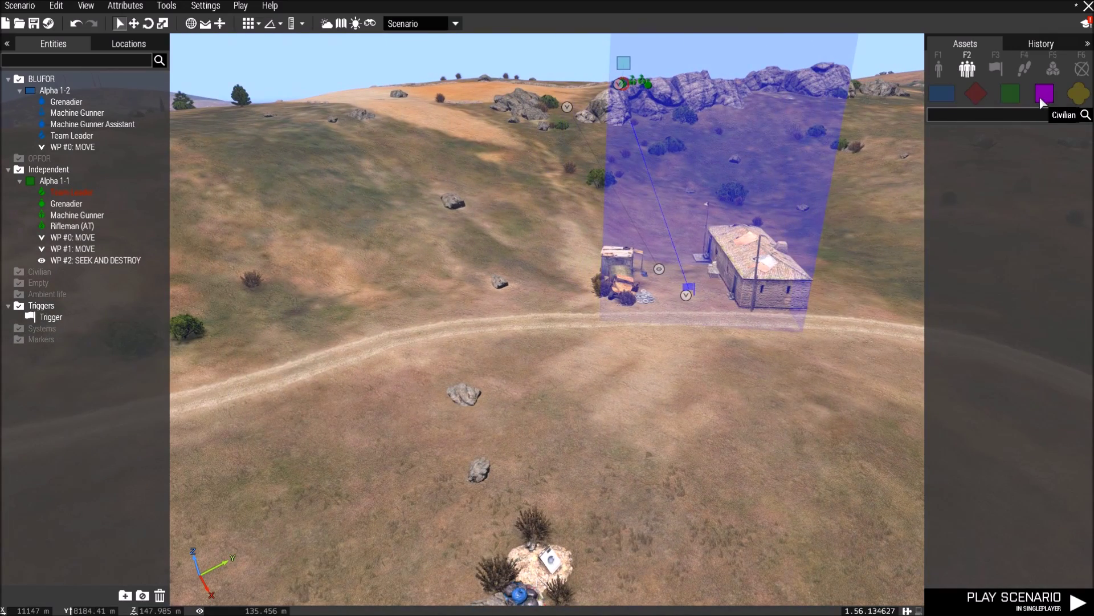
click(953, 62)
right_drag(922, 229, 875, 297)
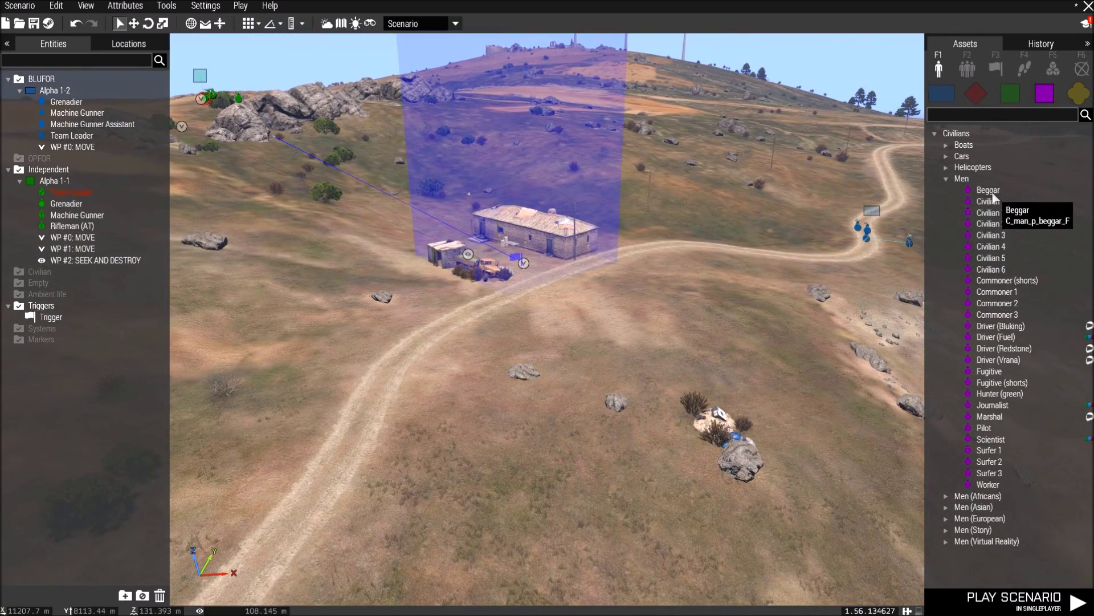
click(988, 201)
key(s)
key(a)
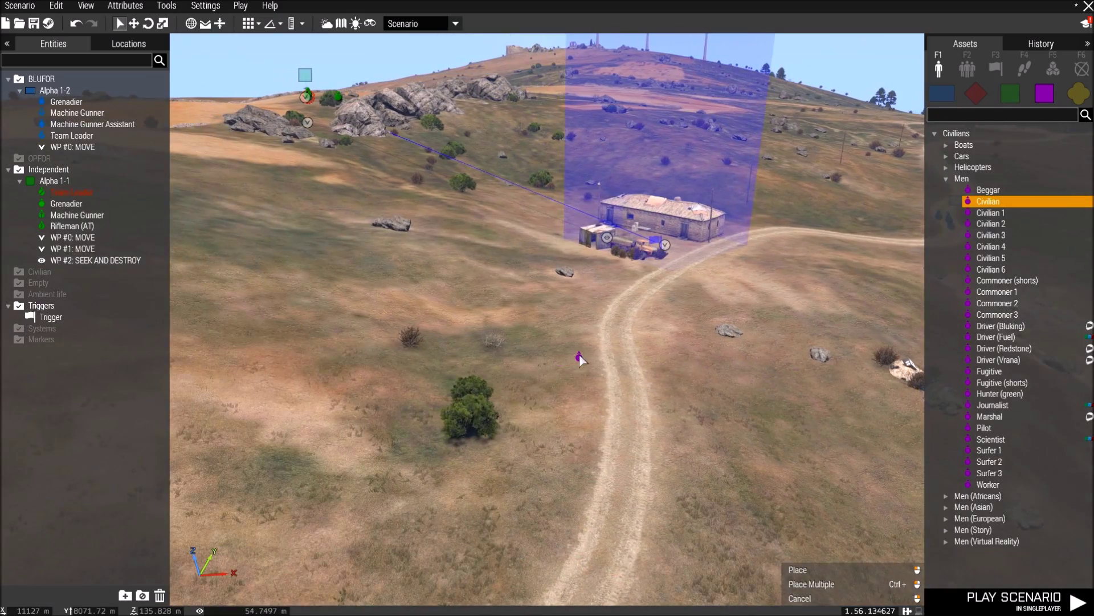
key(a)
key(w)
right_drag(584, 357, 672, 309)
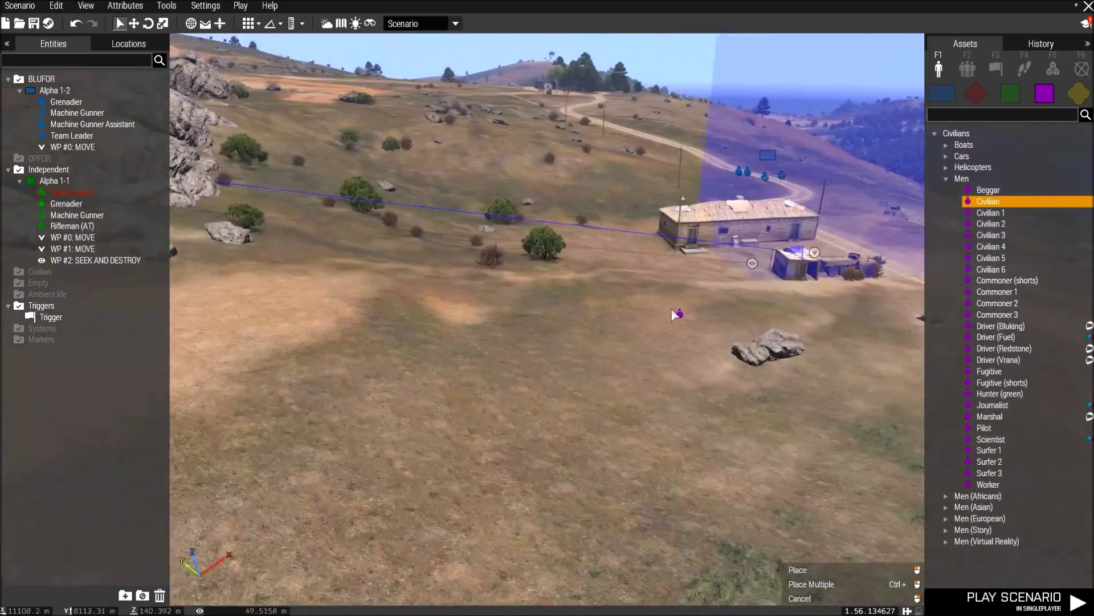
key(a)
key(s)
right_drag(479, 290, 540, 226)
click(539, 276)
- Make the civilian the player unit in its object attributes and apply the settings
double_click(550, 275)
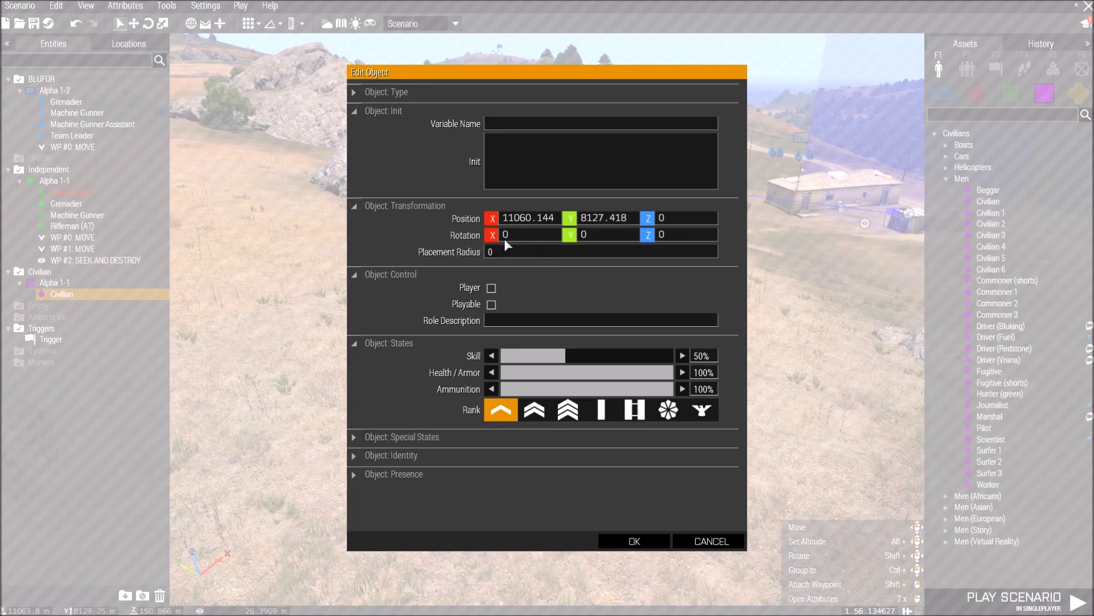
click(621, 539)
right_drag(622, 399, 528, 317)
click(652, 357)
- Make all four units of the Independent group Alpha 1-1 playable through the group's attributes
right_drag(592, 425, 525, 319)
key(a)
right_drag(579, 290, 520, 221)
key(w)
key(w)
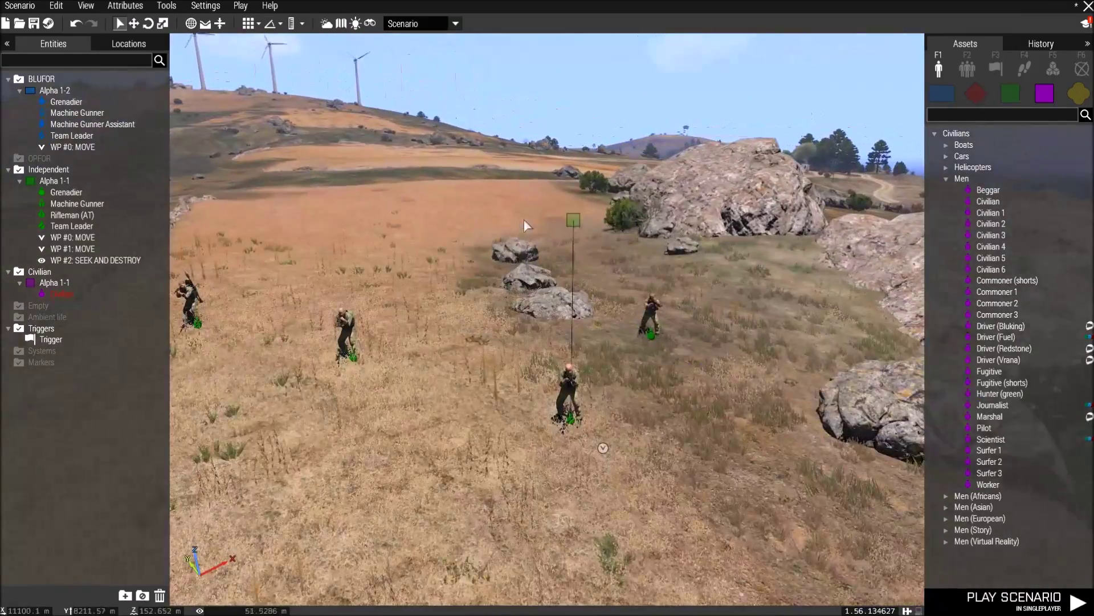
double_click(571, 220)
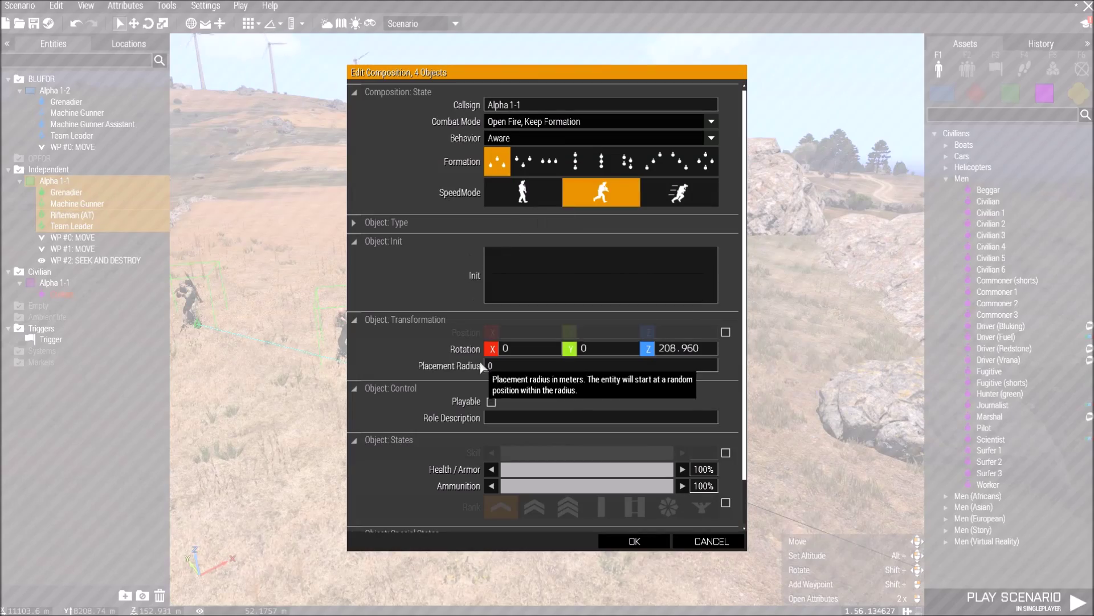
click(618, 539)
- Remove the Playable setting from the Independent group Alpha 1-1 and apply the attributes
right_drag(616, 533, 627, 312)
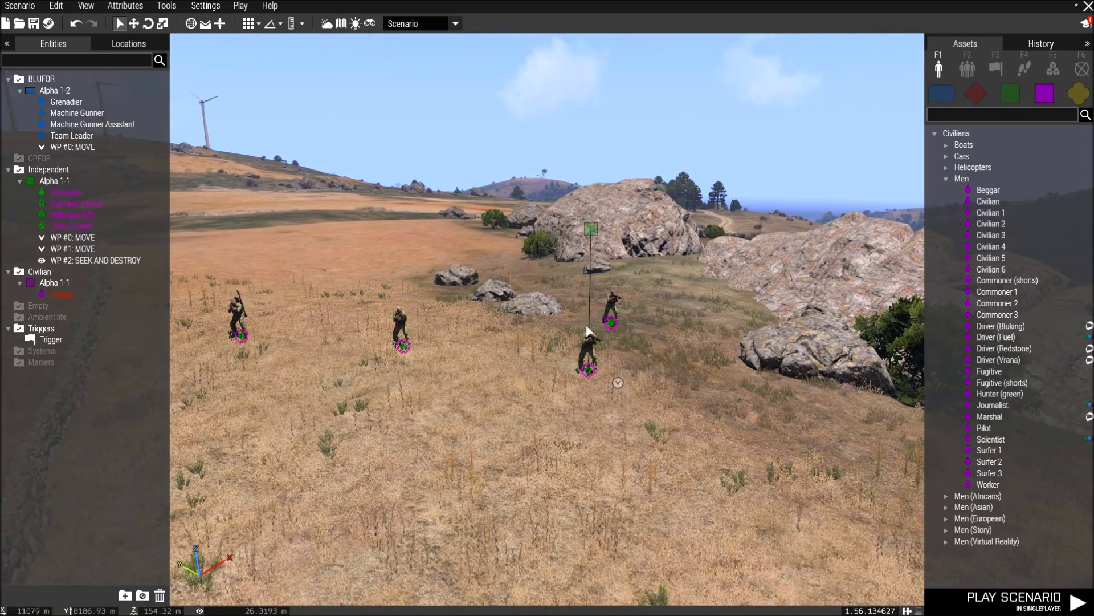
double_click(593, 230)
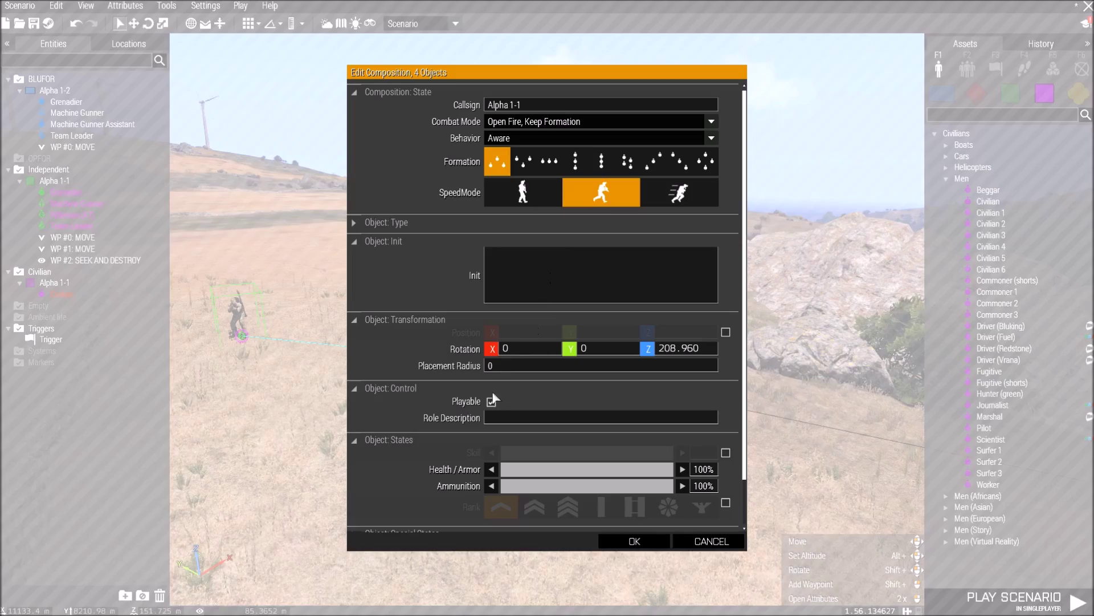
click(609, 534)
- Play the scenario as the civilian near the rocks and switch to the third-person view
right_drag(614, 528, 625, 326)
key(d)
key(w)
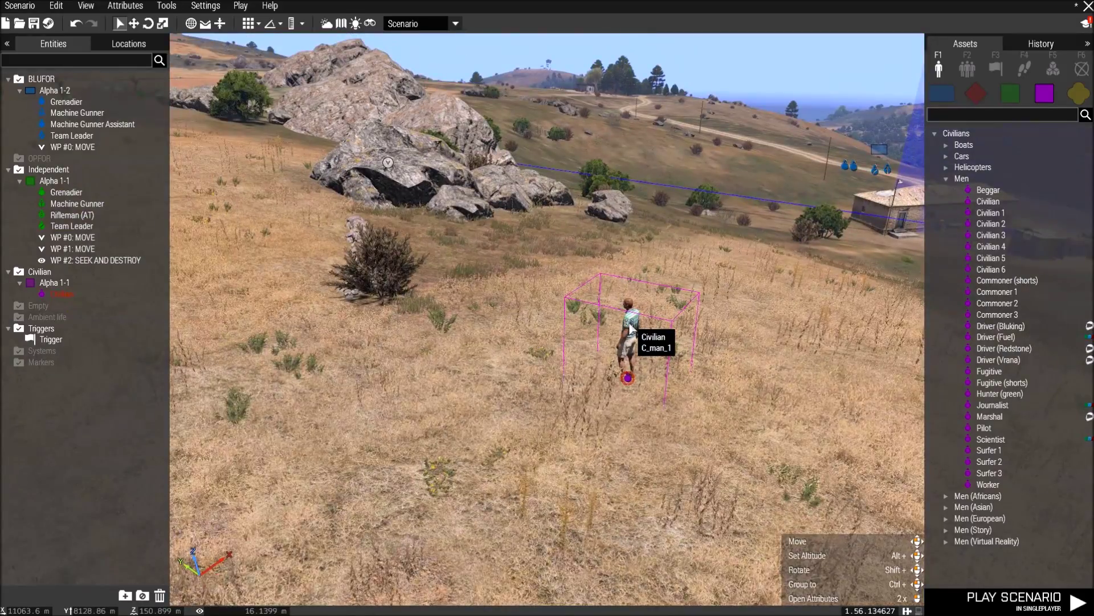
key(d)
right_drag(629, 324, 714, 319)
key(a)
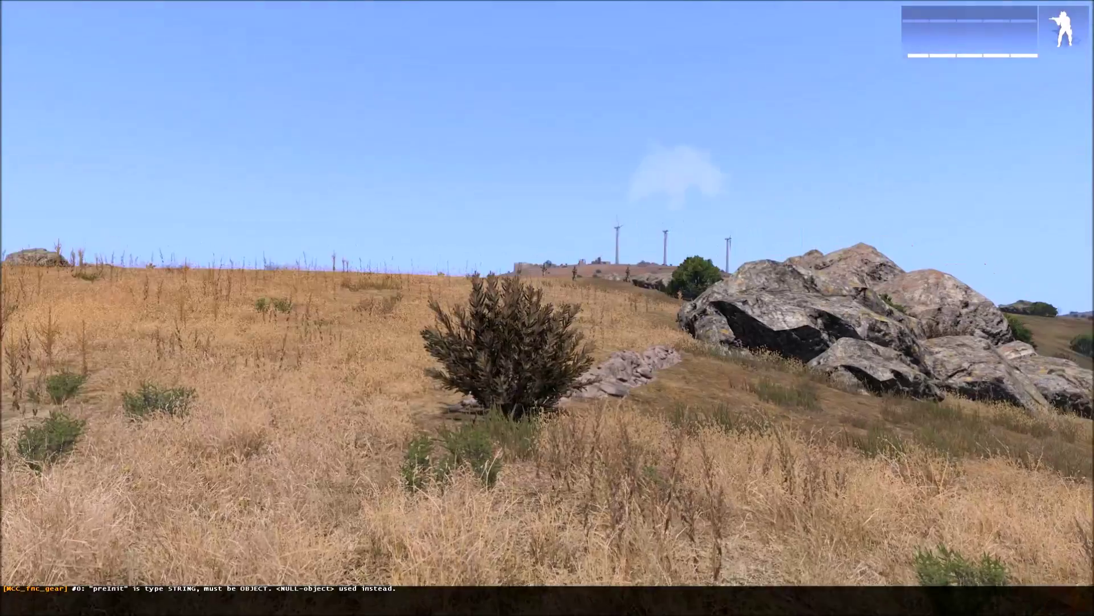
key(KP_Add)
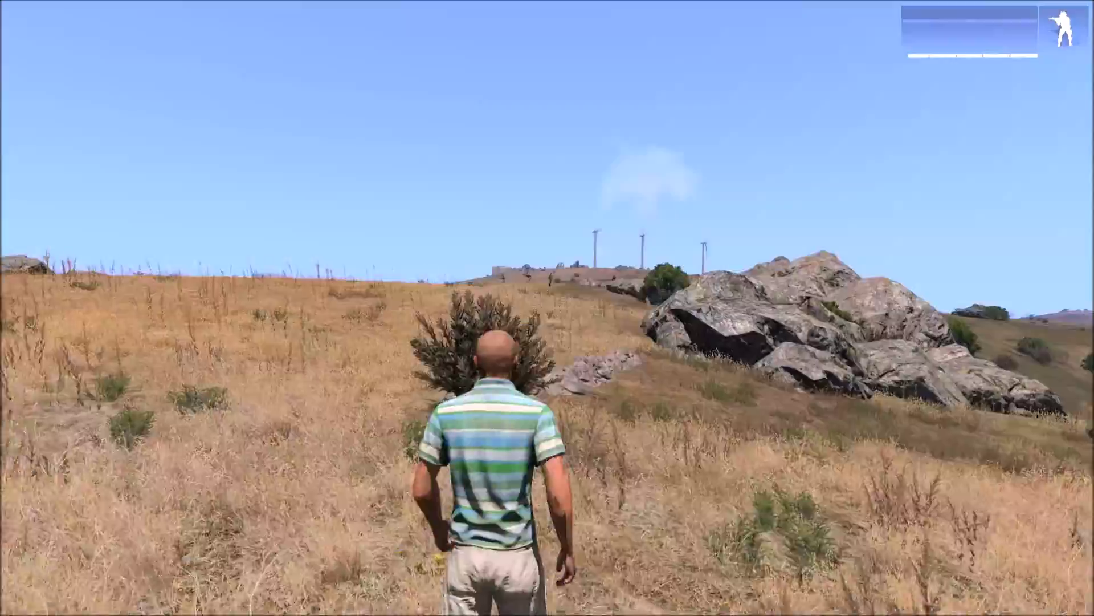
- Observe the Independent group near the rocks and the stone building beside the road, zooming in on each
key(KP_Add)
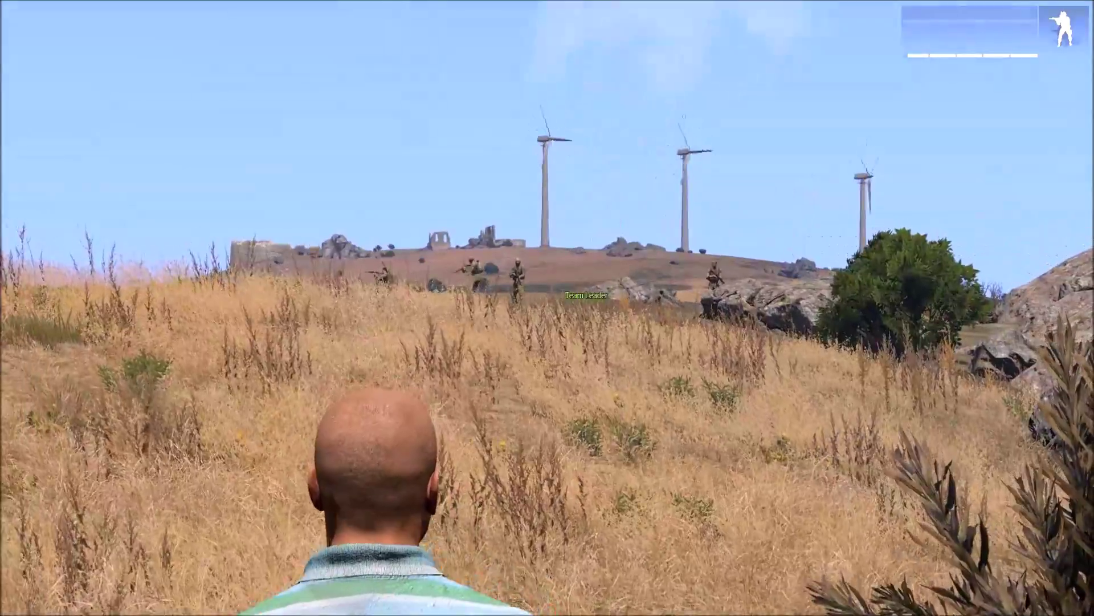
key(w)
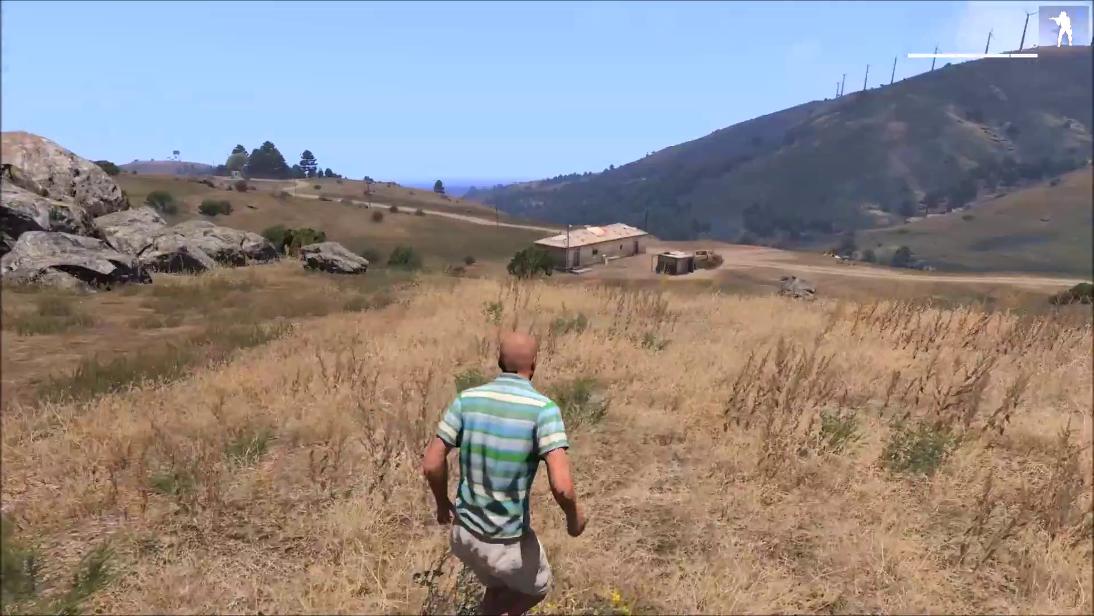
key(KP_Add)
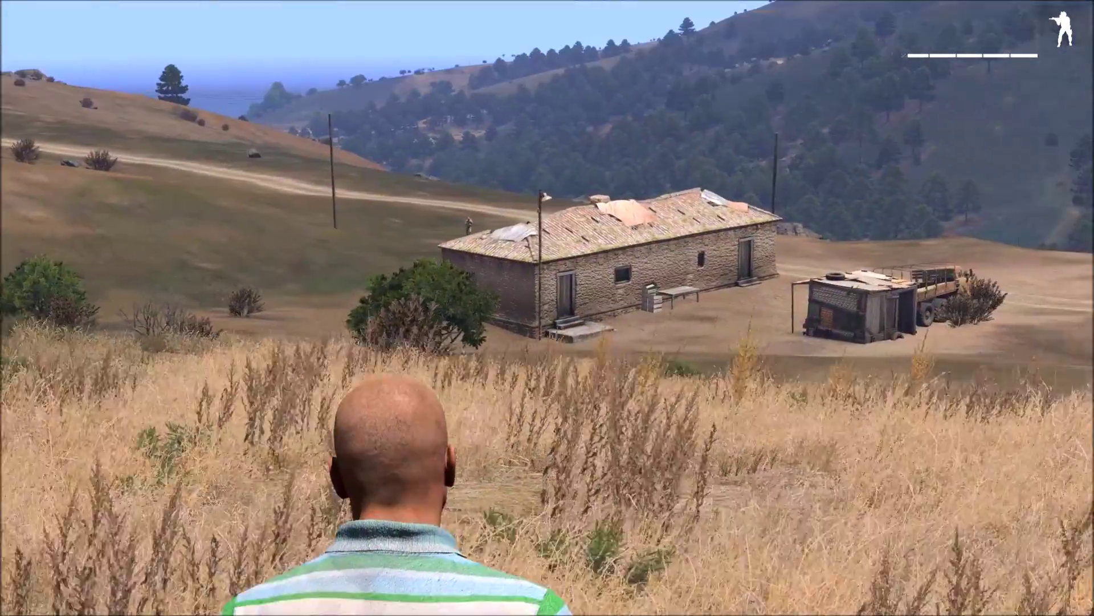
key(w)
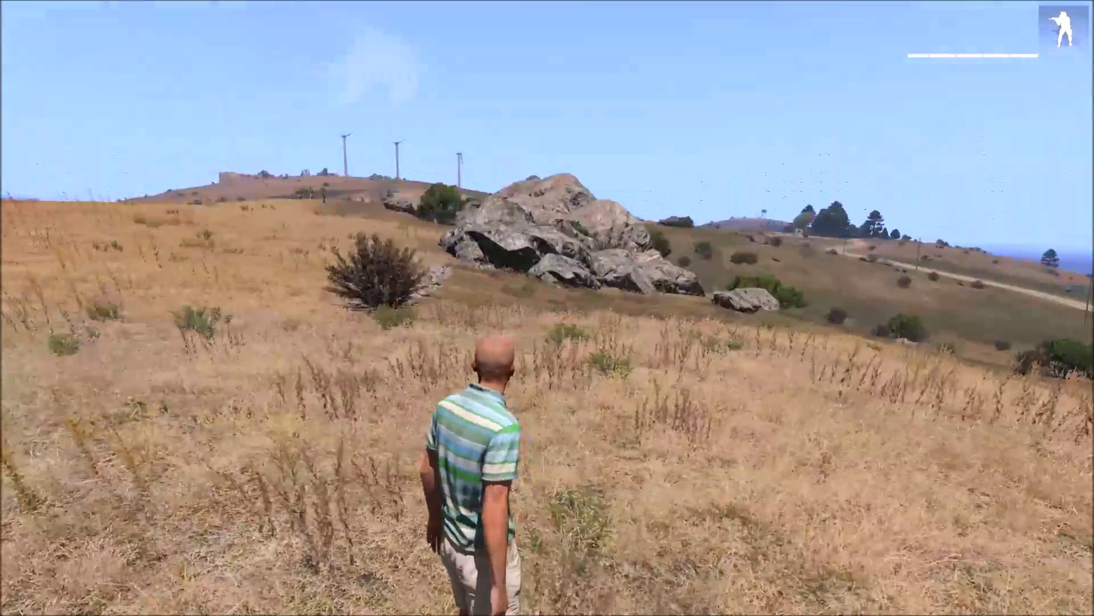
key(KP_Add)
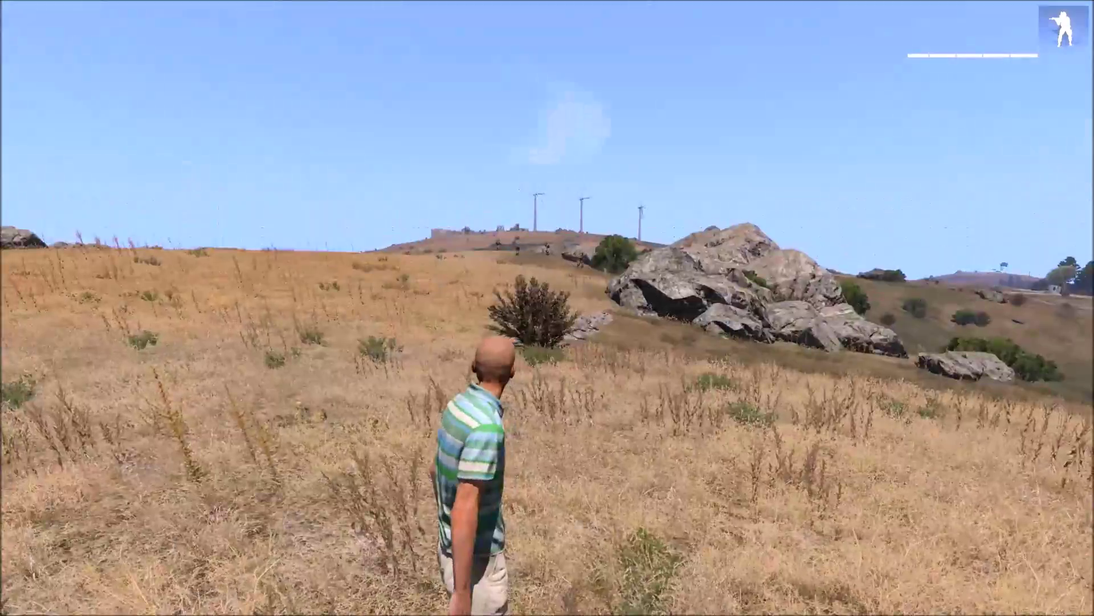
key(KP_Add)
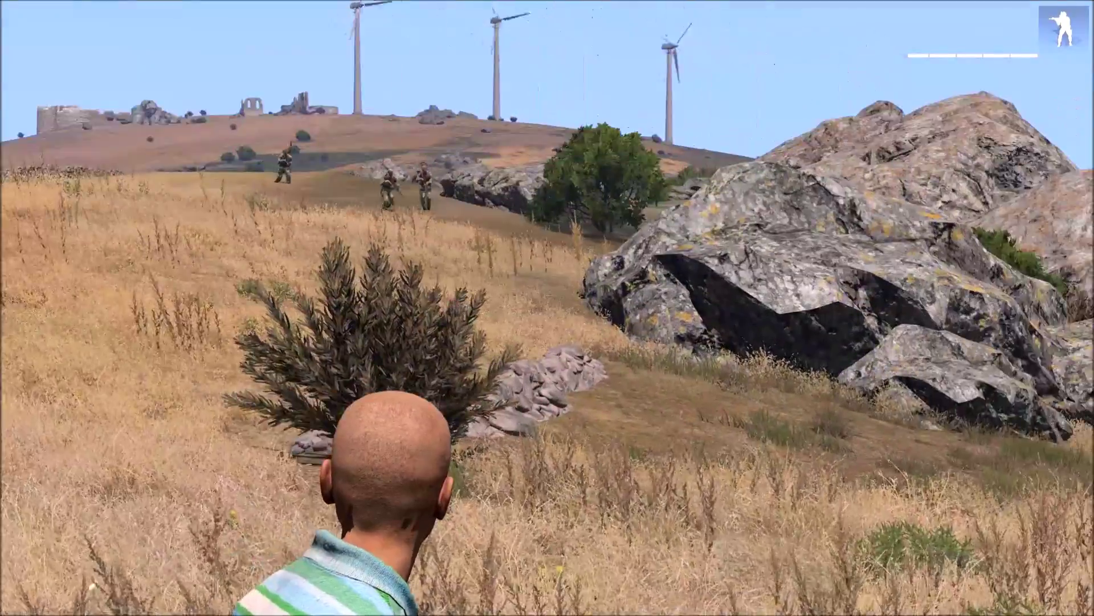
- Run past the rocks as the civilian, watch the fighting by the building, and return to the Eden Editor
key(shift+w)
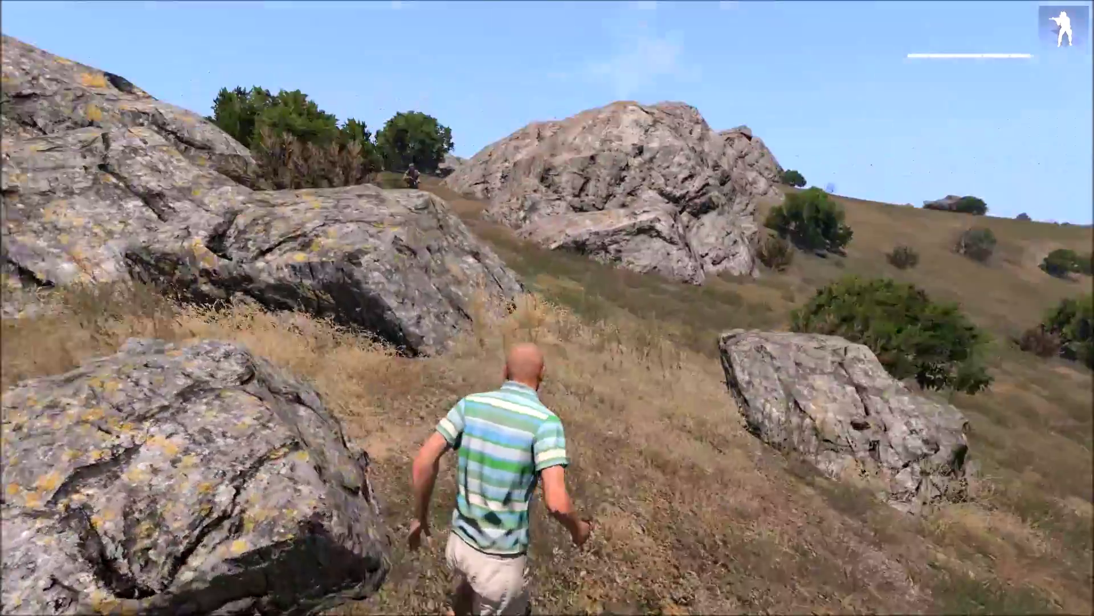
key(w)
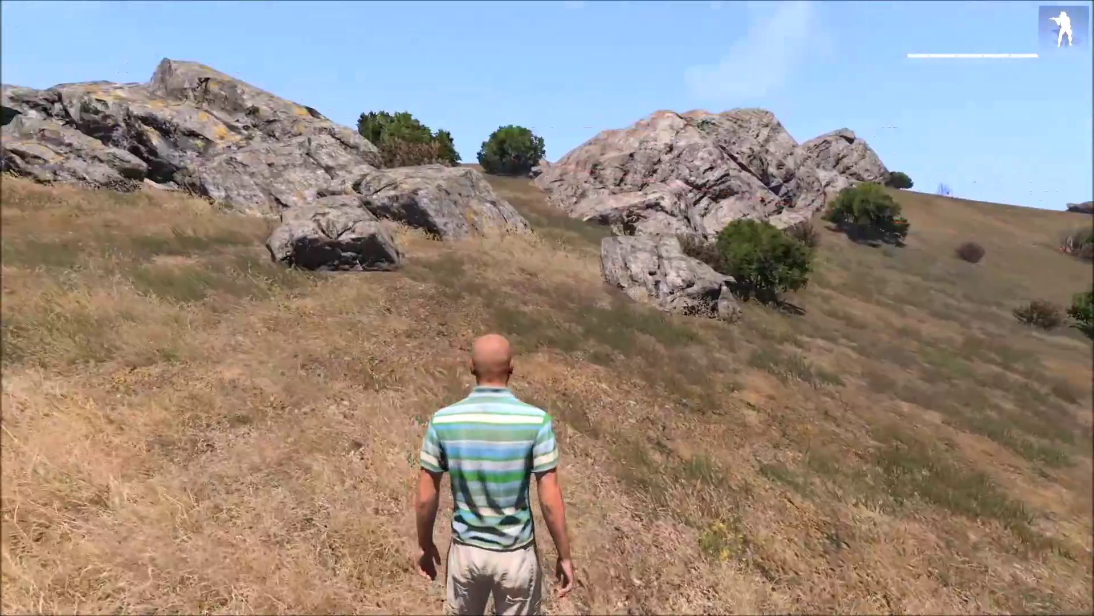
key(w)
key(w)
key(KP_Add)
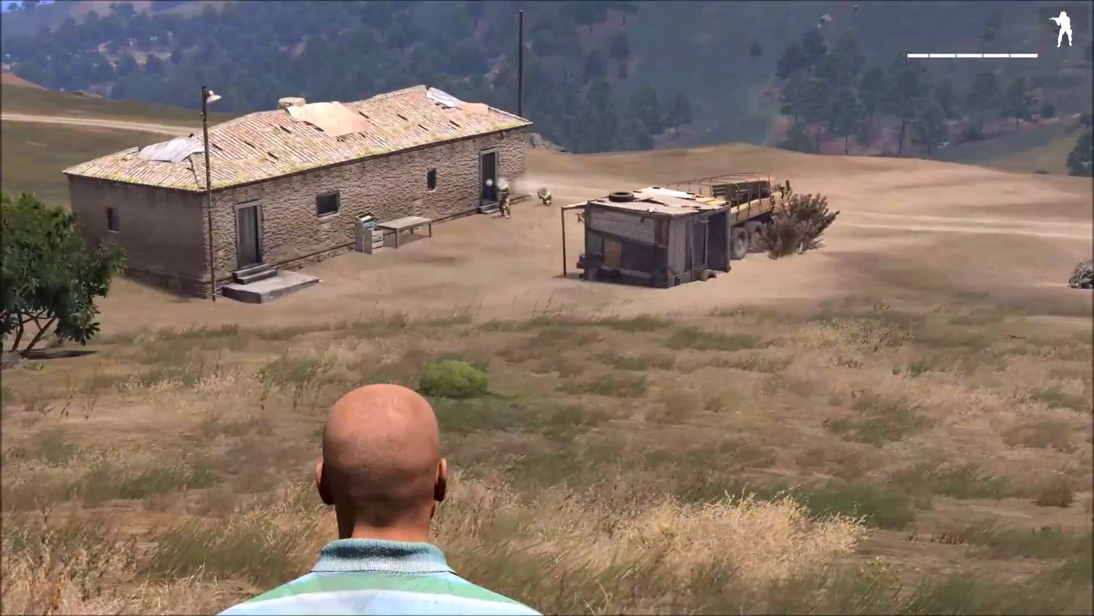
key(w)
key(w)
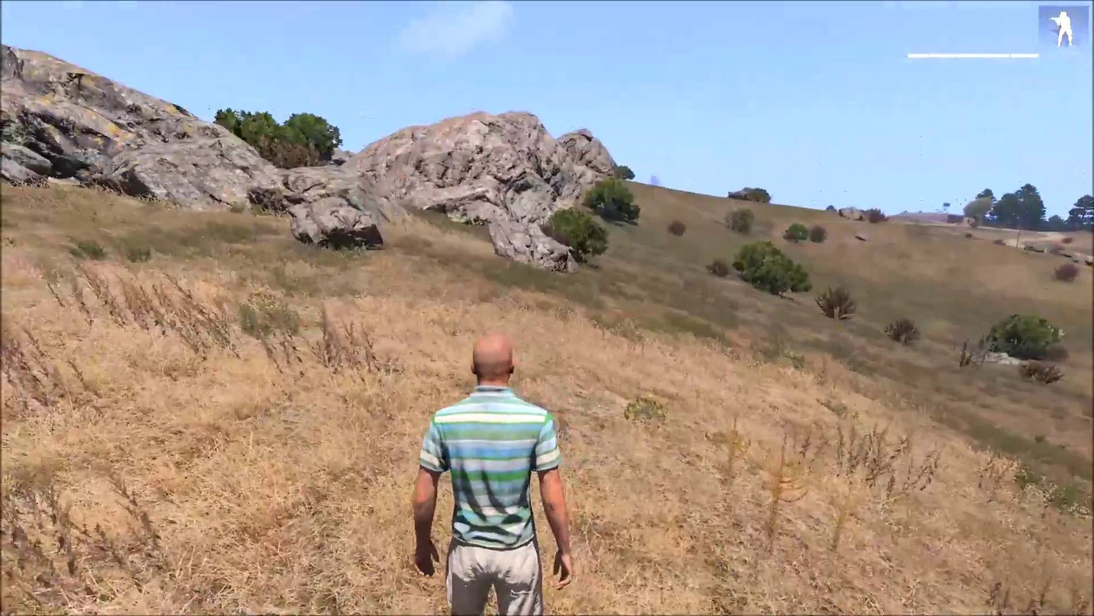
key(Escape)
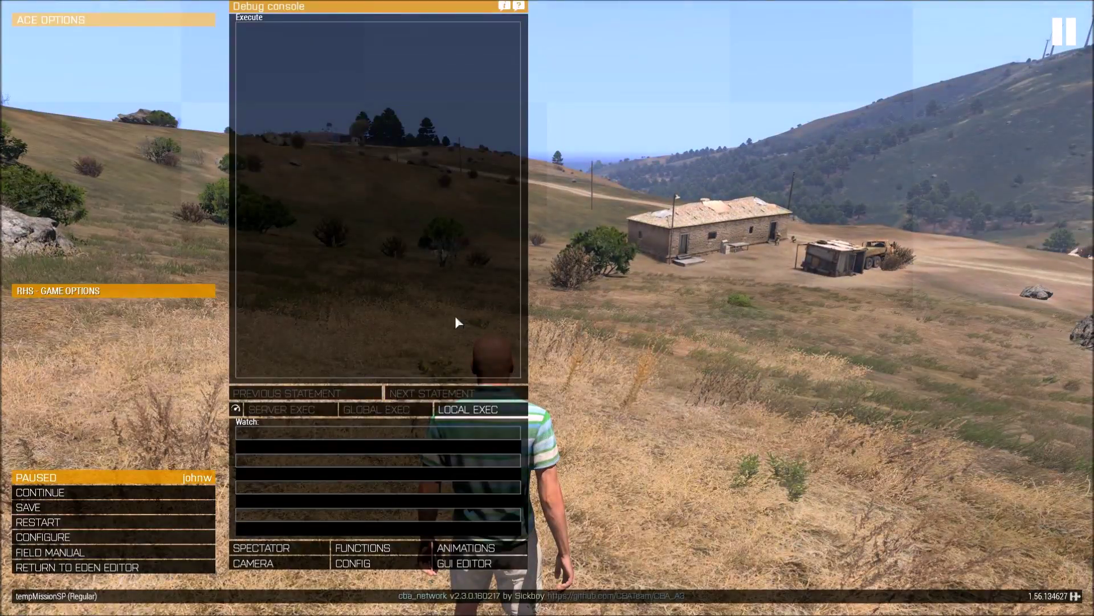
key(Escape)
key(Escape)
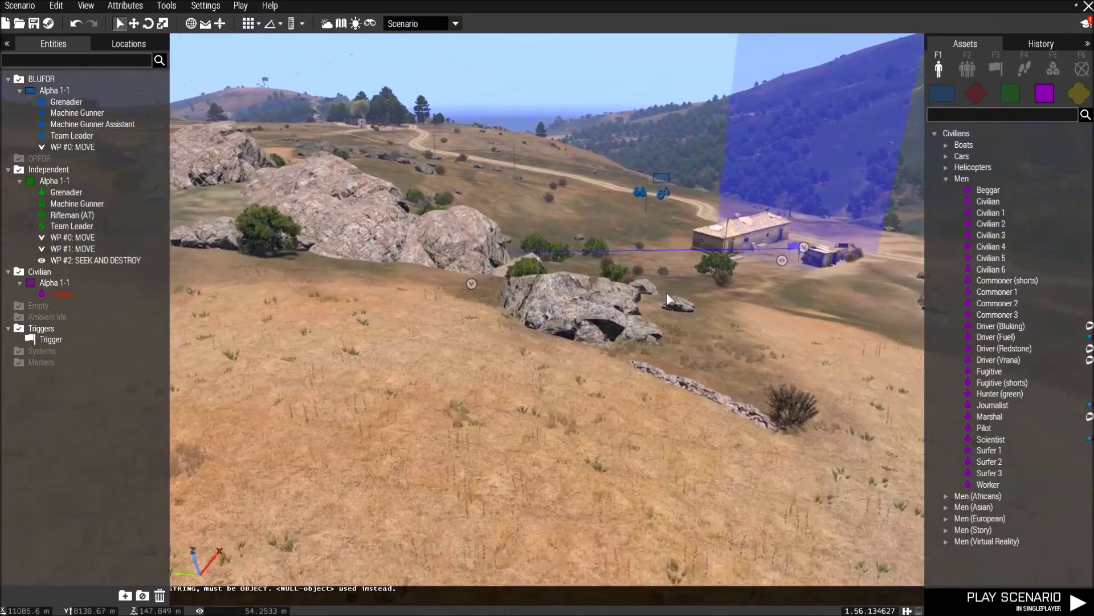
- Examine the placed groups, their waypoints and the trigger area around the rocks and the building
right_drag(667, 294, 608, 256)
key(a)
key(w)
key(d)
key(w)
key(d)
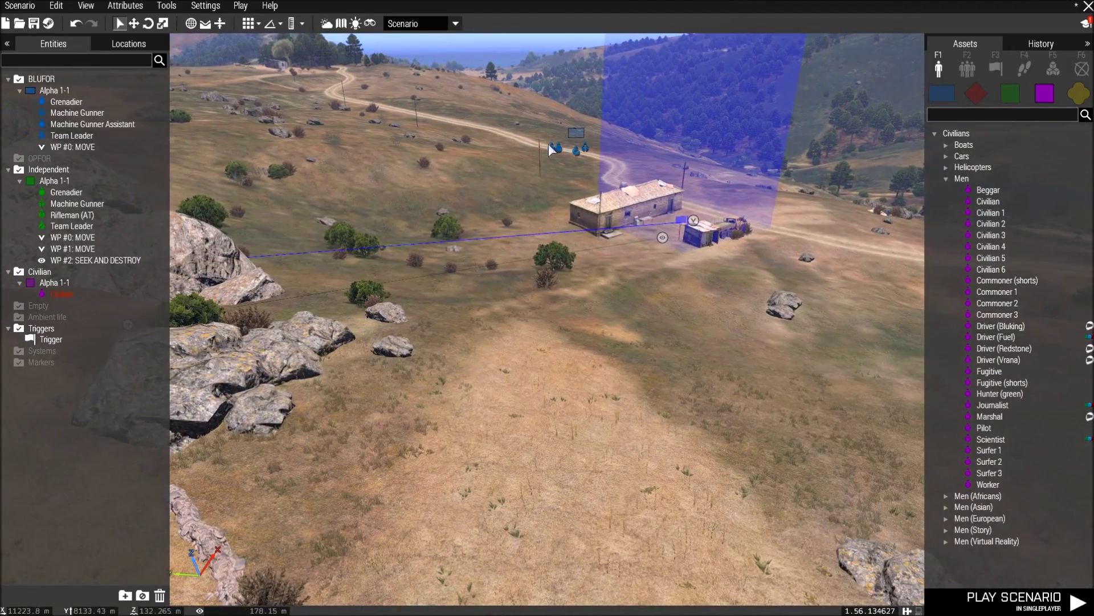
right_drag(514, 183, 566, 233)
key(d)
key(w)
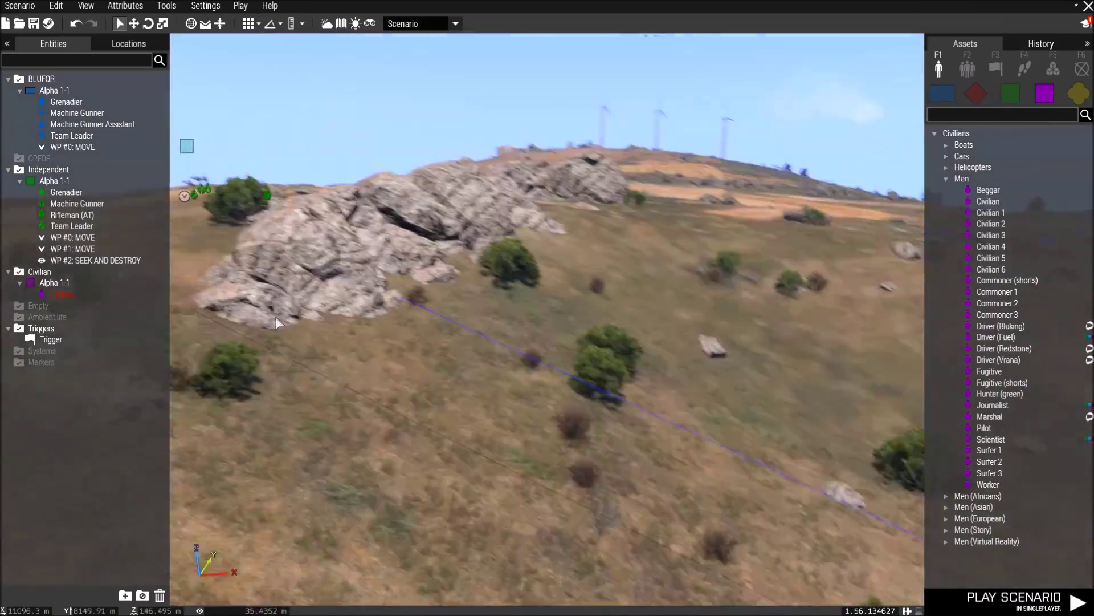
key(s)
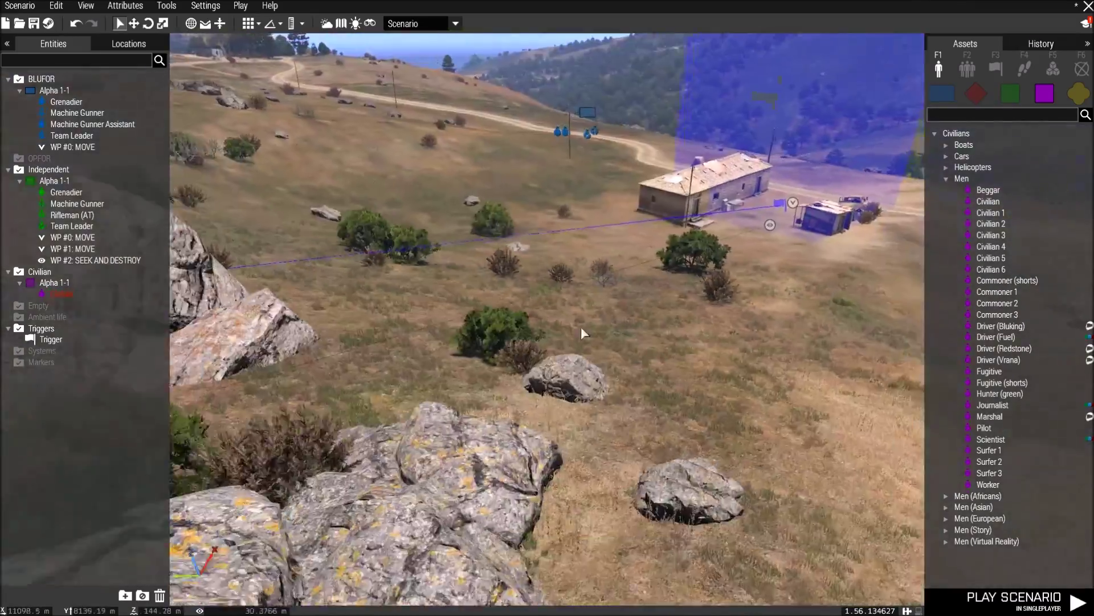
key(s)
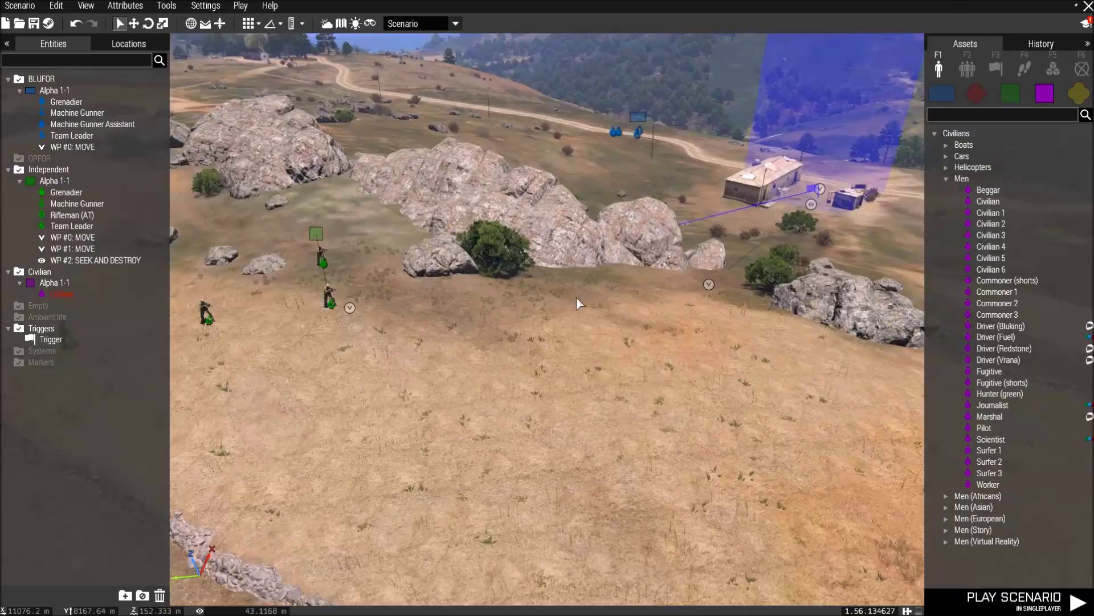
right_drag(576, 296, 662, 263)
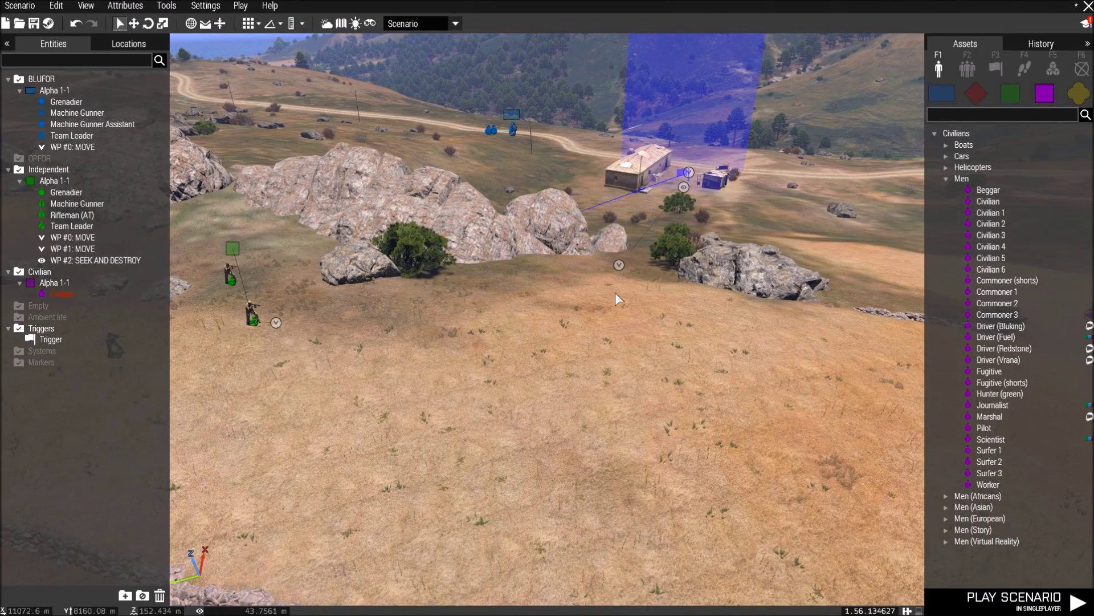
right_drag(612, 310, 614, 377)
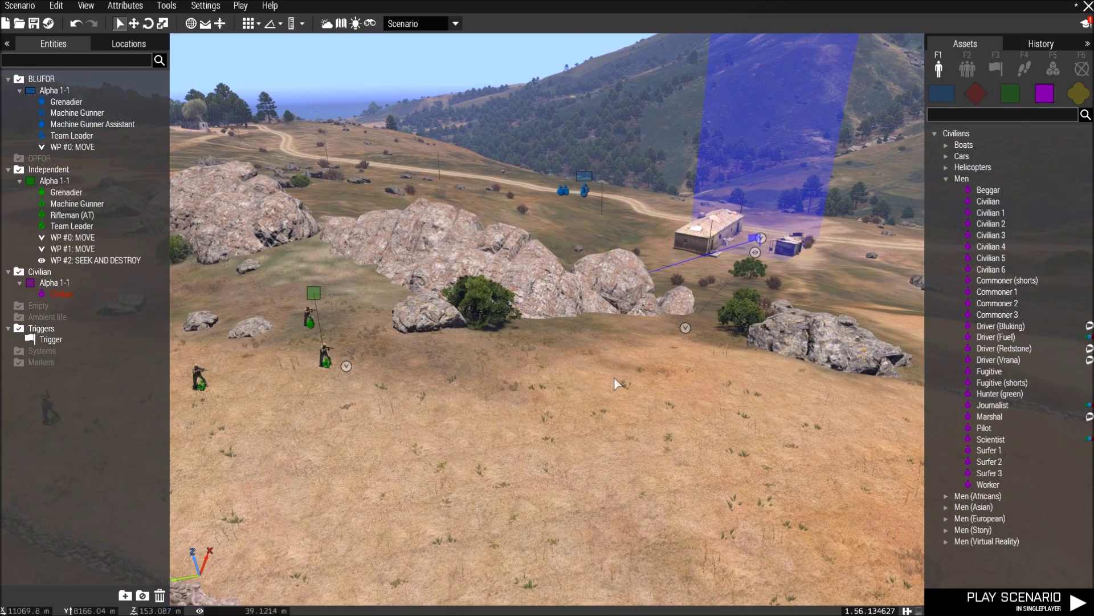
- Place a crewed NATO AH-6 Little Bird helicopter for BLUFOR on the open field beside the rocks
click(947, 179)
key(s)
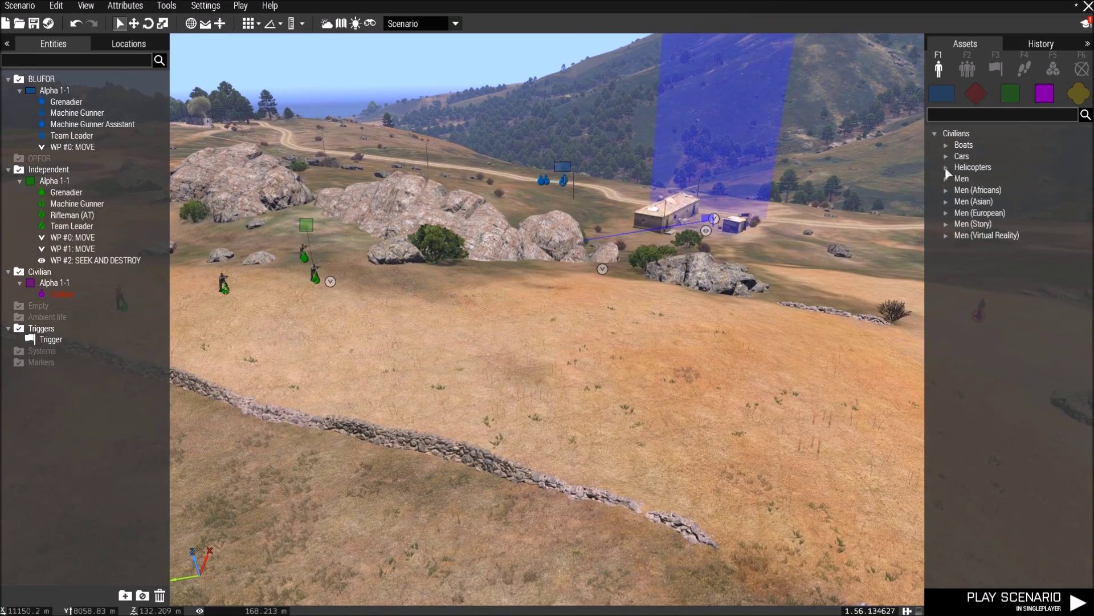
click(946, 92)
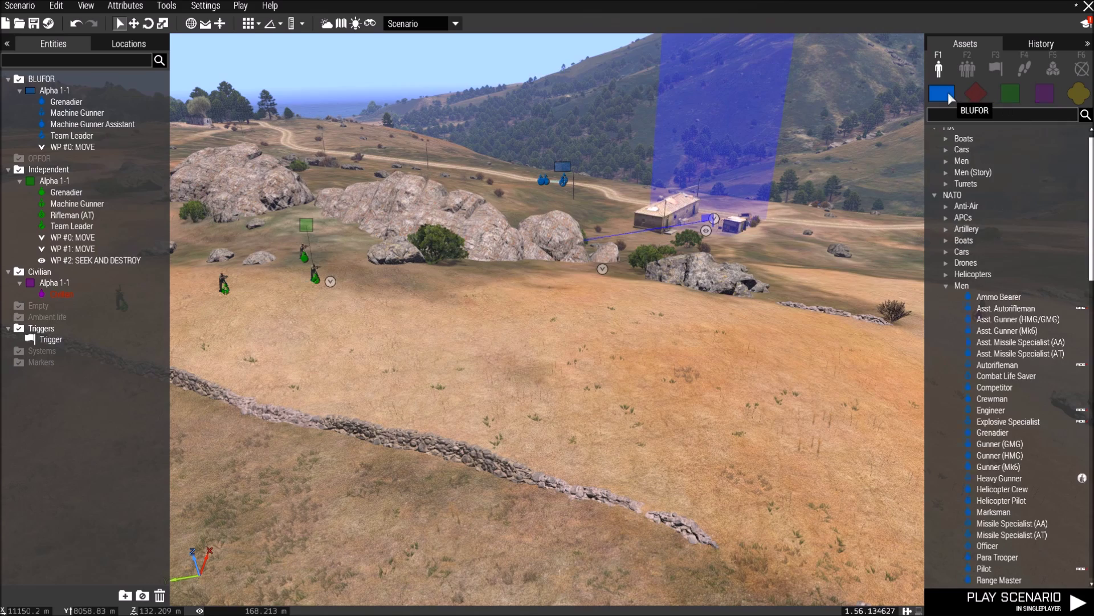
click(947, 284)
click(951, 273)
click(1000, 285)
key(d)
key(s)
click(575, 320)
key(w)
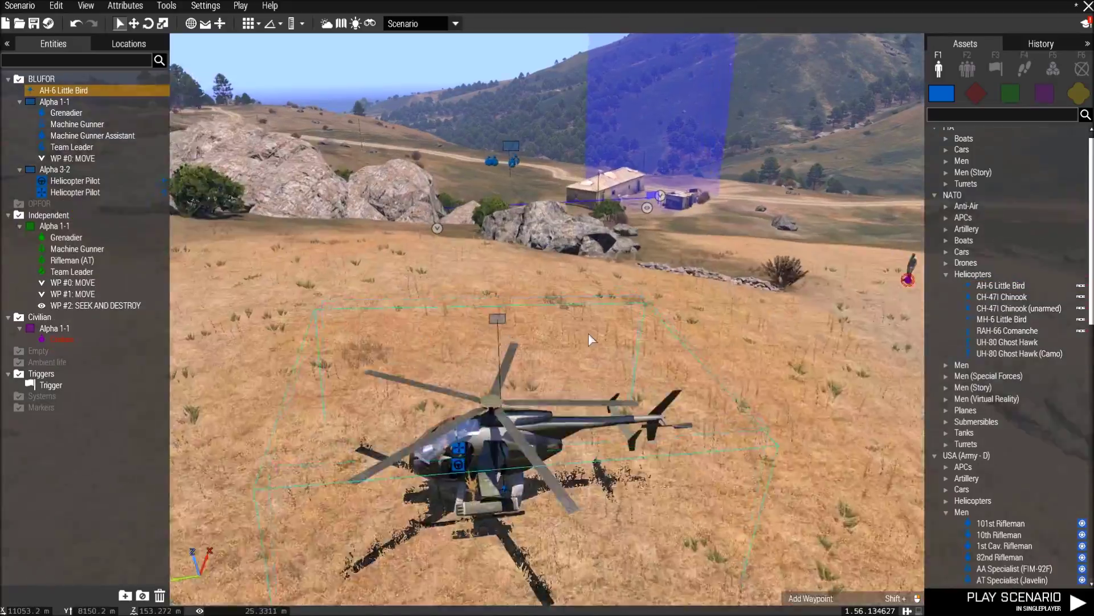
- Examine the AH-6 Little Bird and its pilot and copilot positions up close
key(s)
key(z)
key(w)
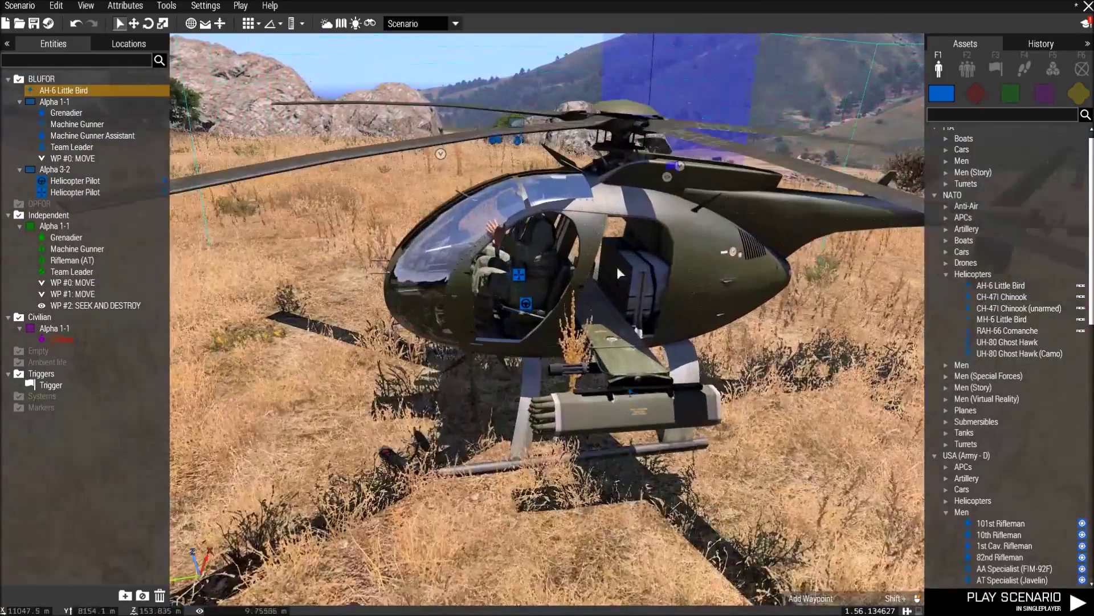
key(a)
right_drag(669, 281, 1054, 113)
key(s)
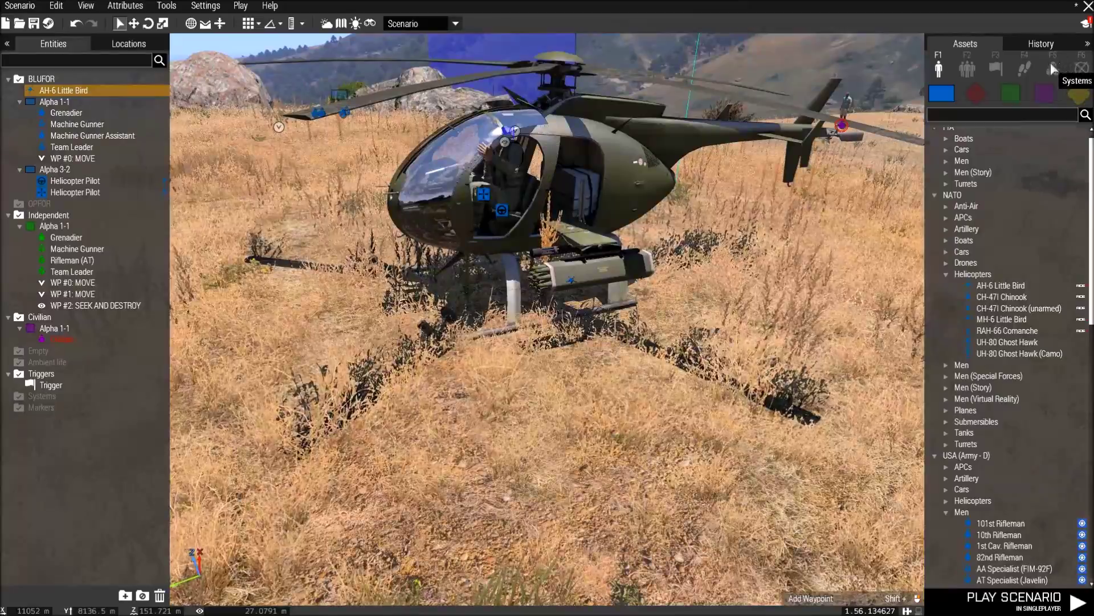
click(969, 64)
click(941, 65)
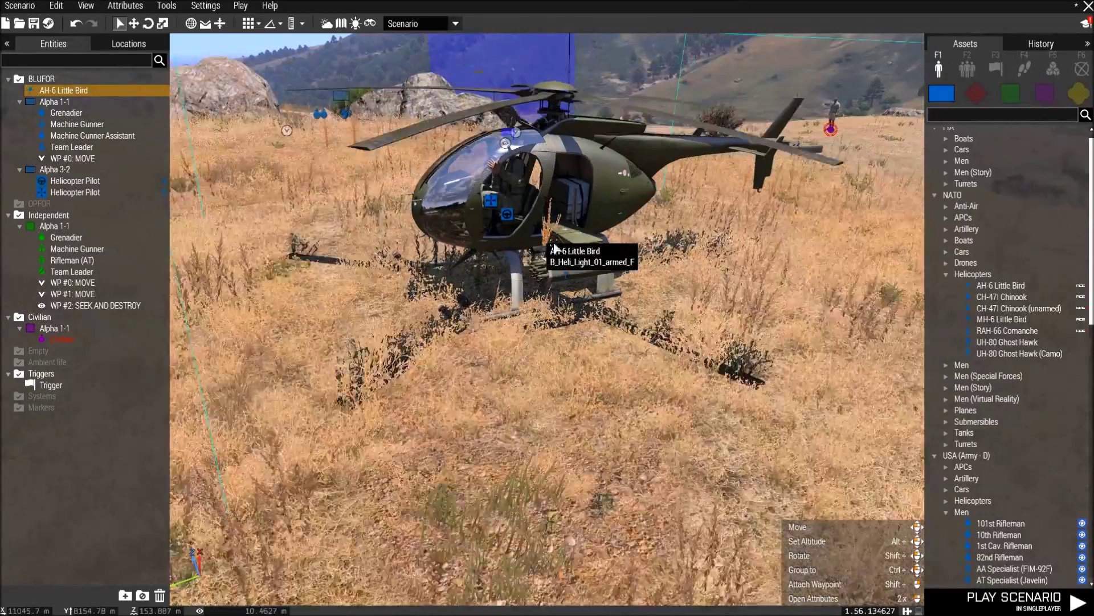
key(s)
key(w)
right_drag(611, 237, 670, 241)
key(s)
key(s)
key(w)
key(s)
key(a)
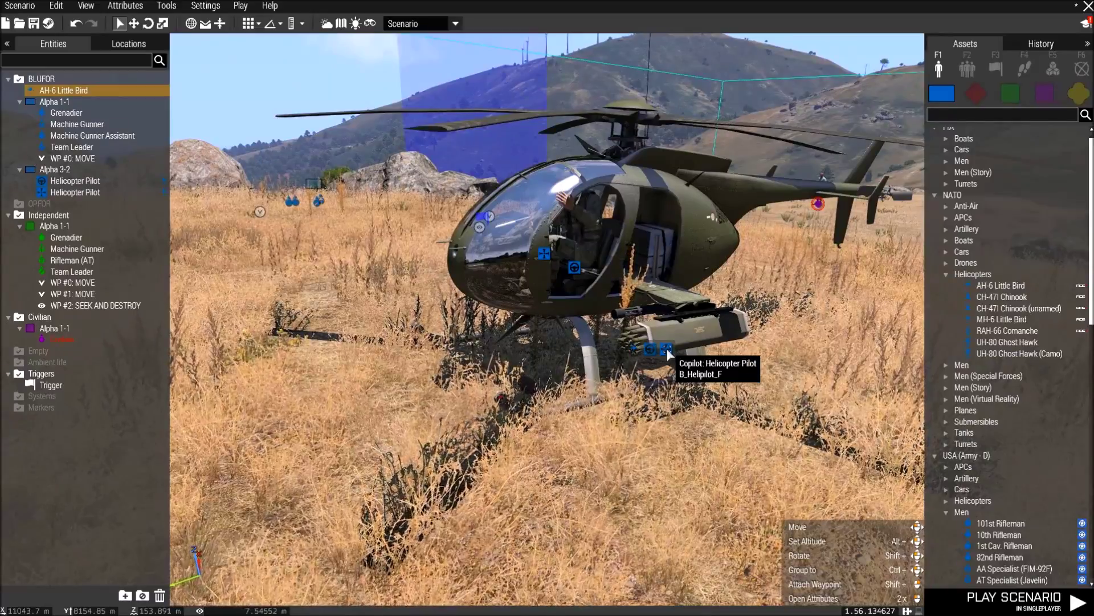
- Move the pilot out of the AH-6 Little Bird and delete both helicopter pilots, leaving the aircraft empty
click(650, 349)
drag(653, 365, 735, 436)
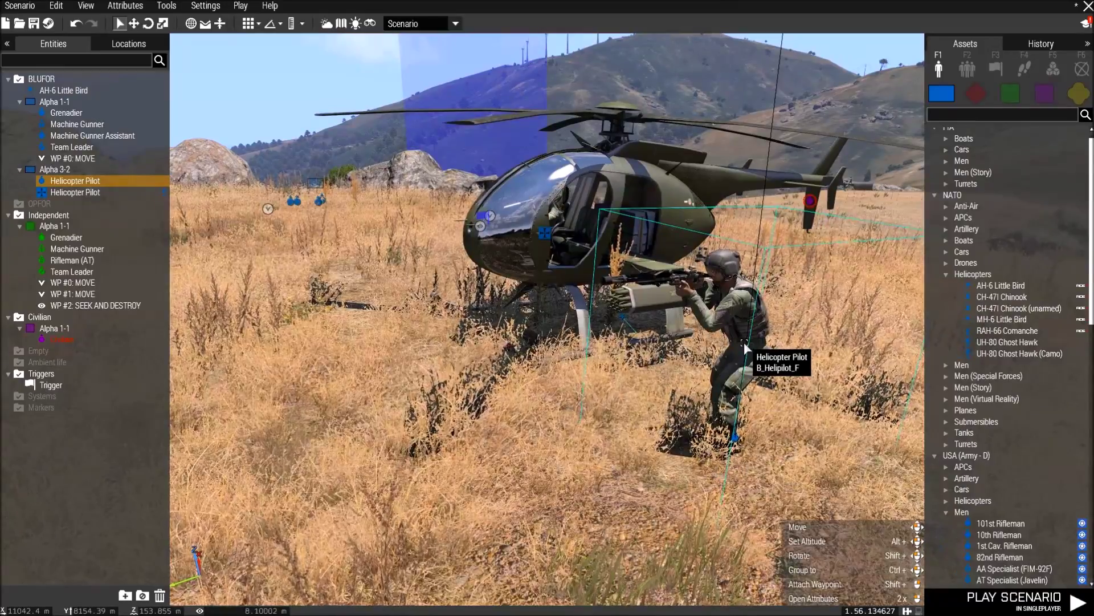
key(Delete)
click(543, 232)
key(Delete)
scroll(613, 257, down, 2)
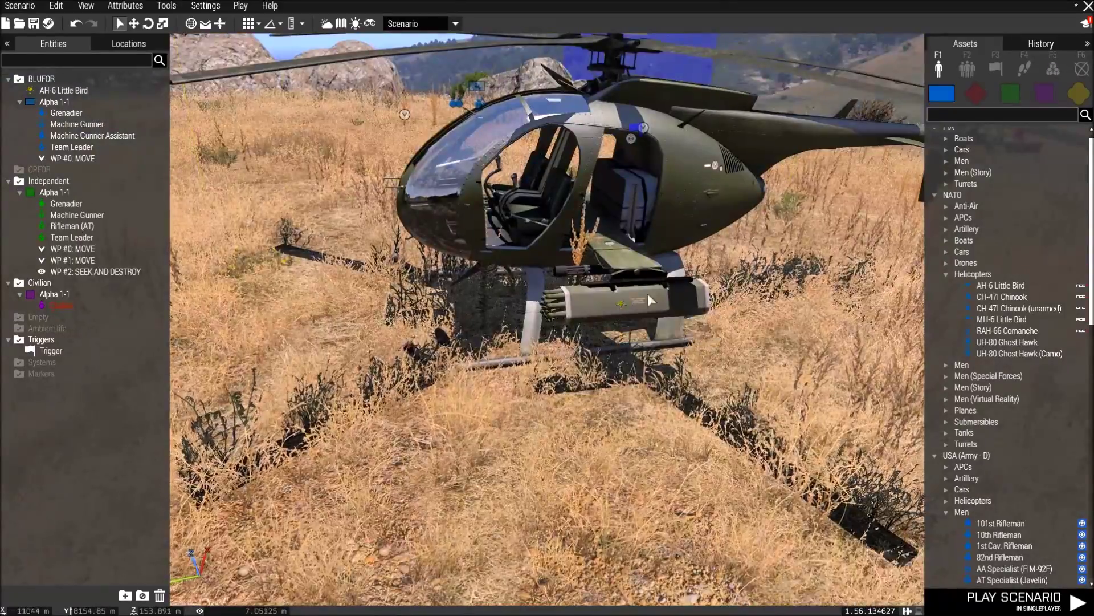
scroll(647, 293, down, 4)
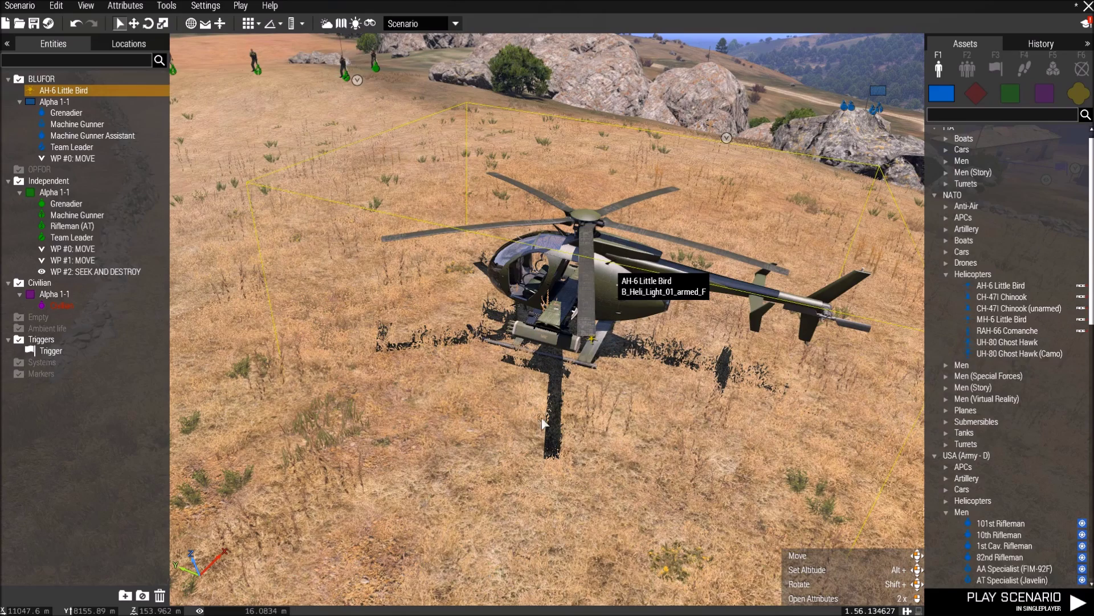
- Set the empty AH-6 Little Bird's lock state to Unlocked in its object attributes and apply the change
double_click(566, 370)
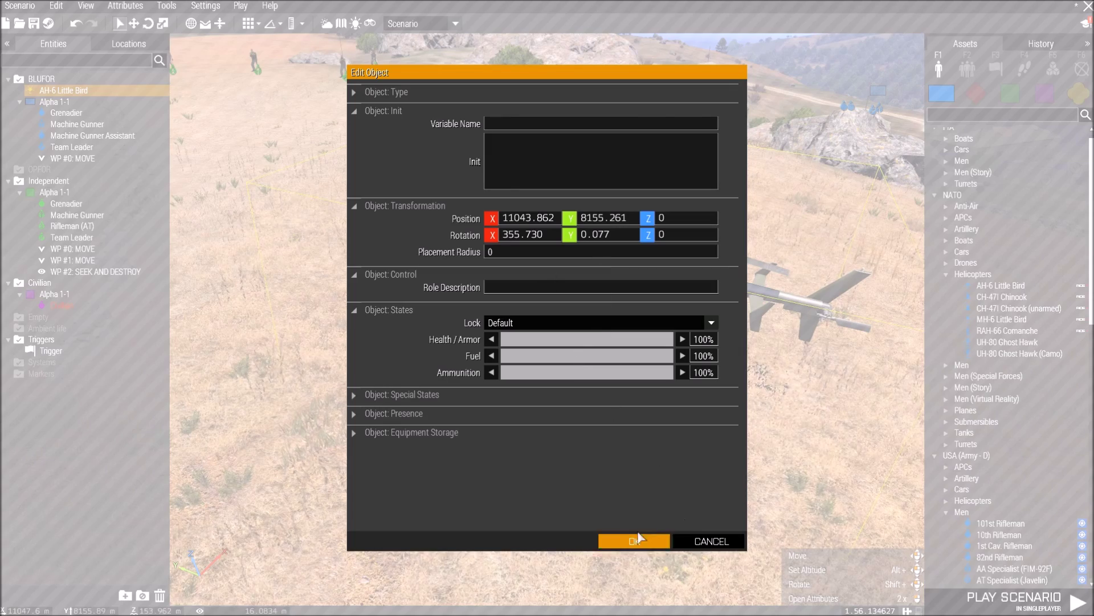
click(638, 538)
right_drag(692, 542, 581, 304)
key(w)
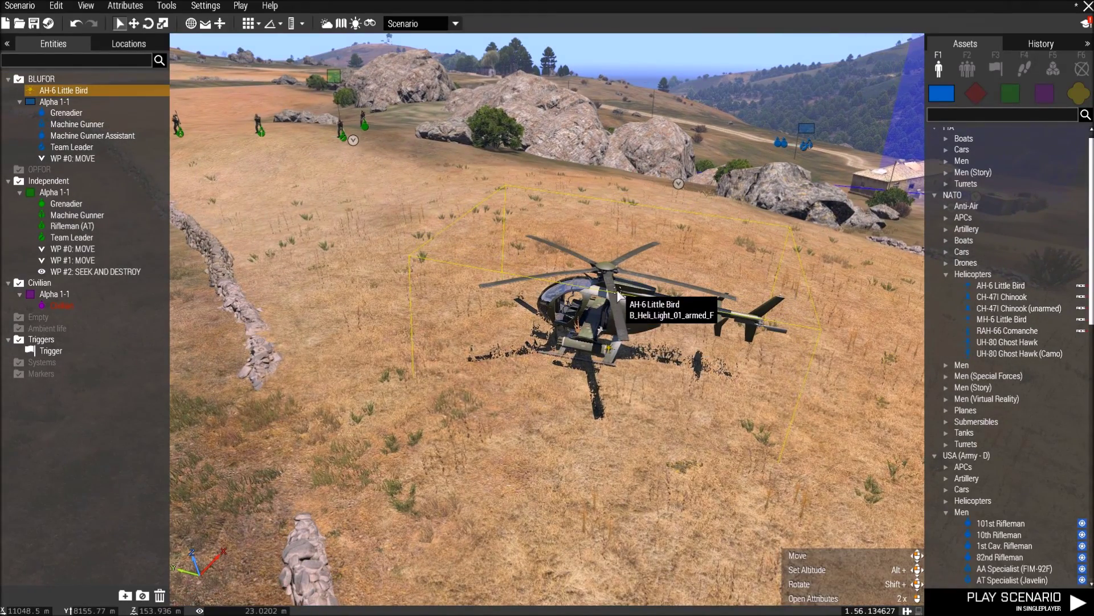
double_click(618, 295)
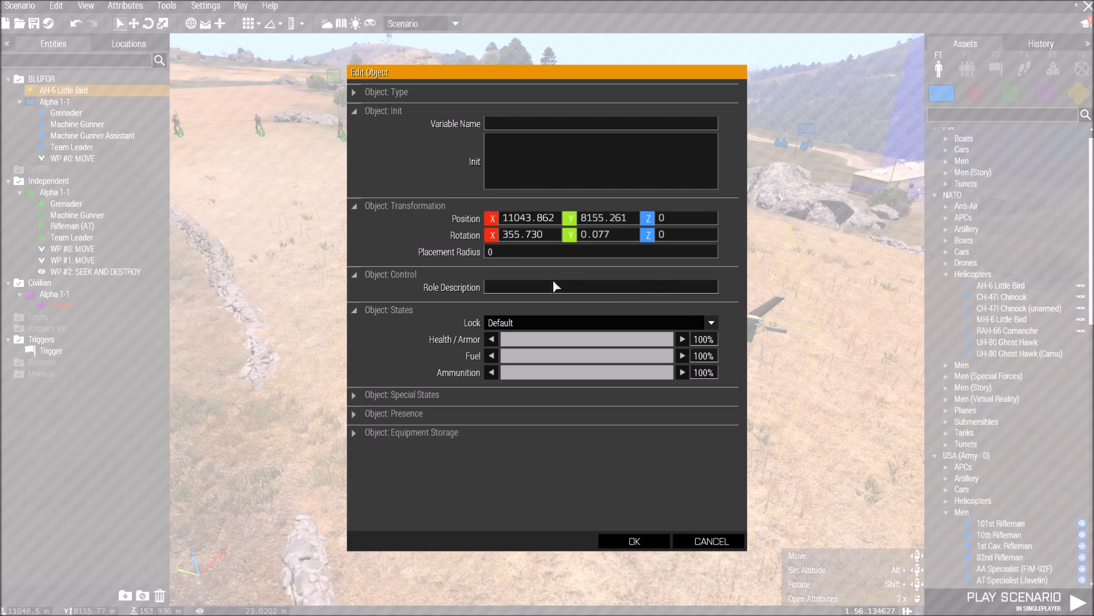
click(509, 323)
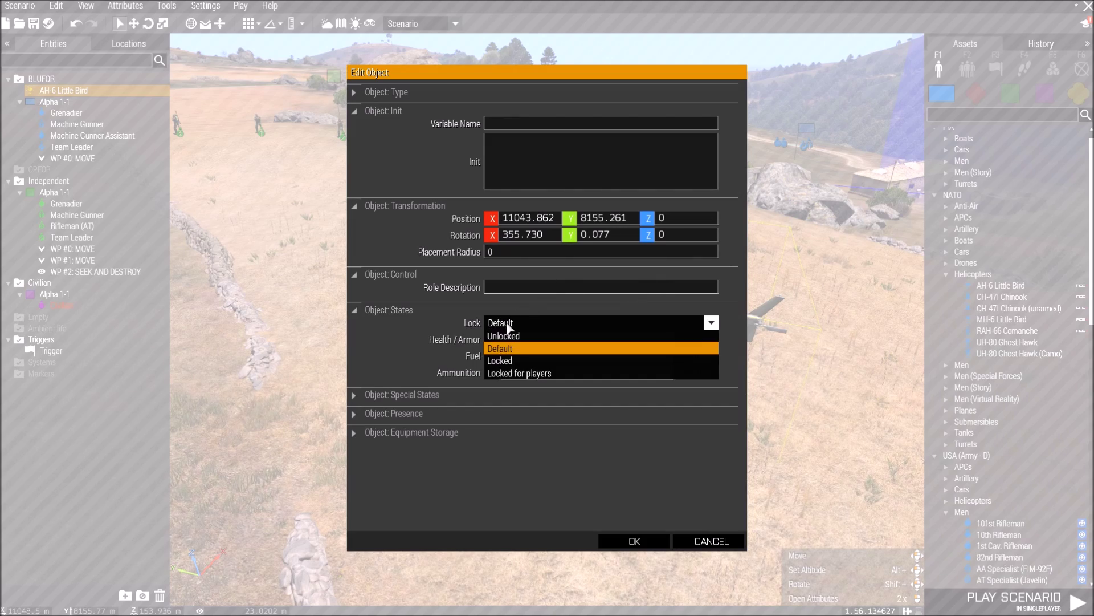
click(508, 335)
click(634, 539)
click(524, 442)
- Delete the empty AH-6 Little Bird from the field
right_drag(524, 442, 422, 434)
right_drag(629, 365, 616, 313)
key(w)
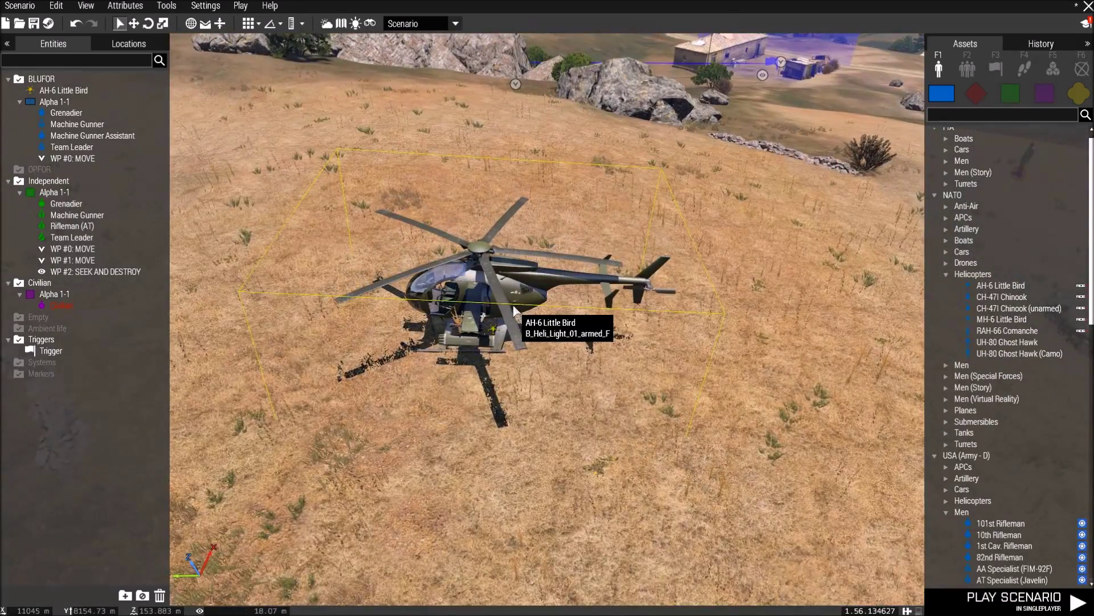
click(516, 312)
key(Delete)
right_drag(516, 312, 561, 302)
- Hide the entity list to widen the view of the field with the groups and the trigger
key(d)
key(s)
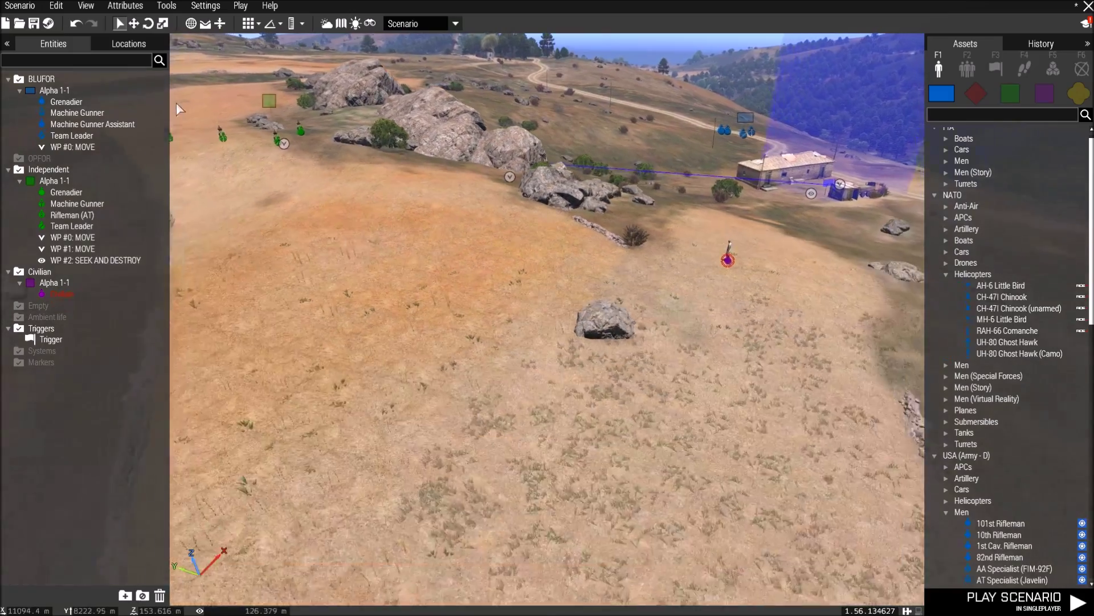
key(s)
key(w)
key(e)
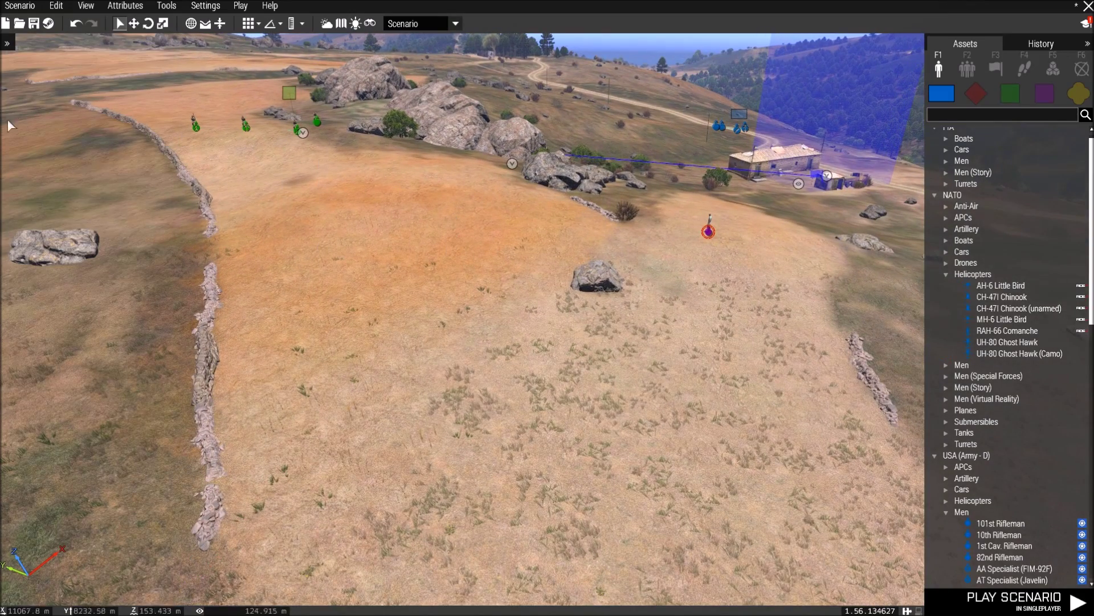
- Show the entity list again and centre the view on the BLUFOR Alpha 1-1 group
key(ctrl+Left)
key(ctrl+Left)
key(ctrl+Left)
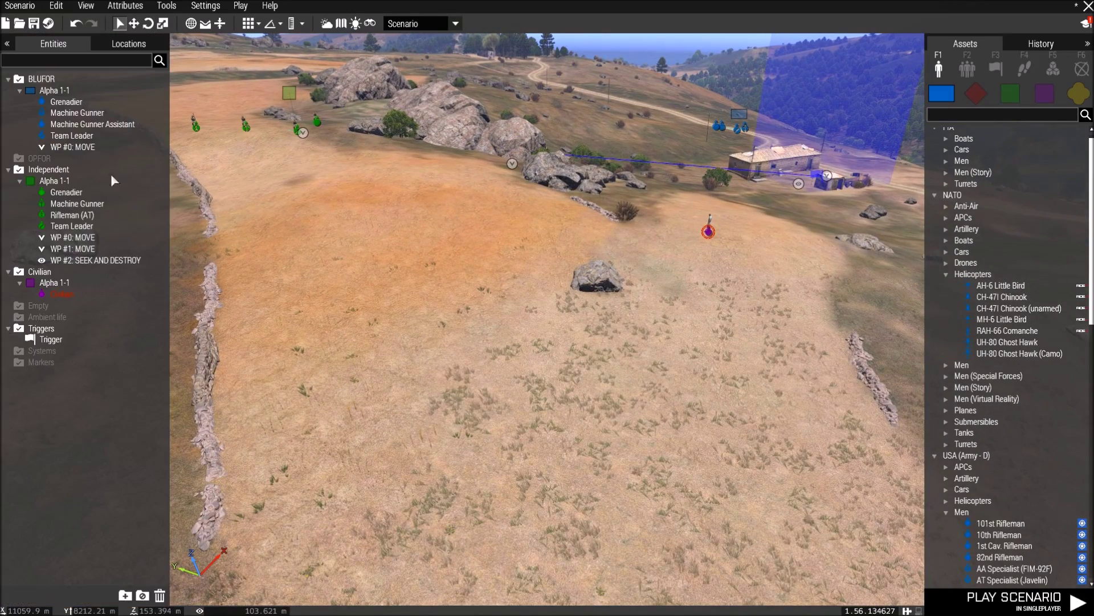
double_click(47, 90)
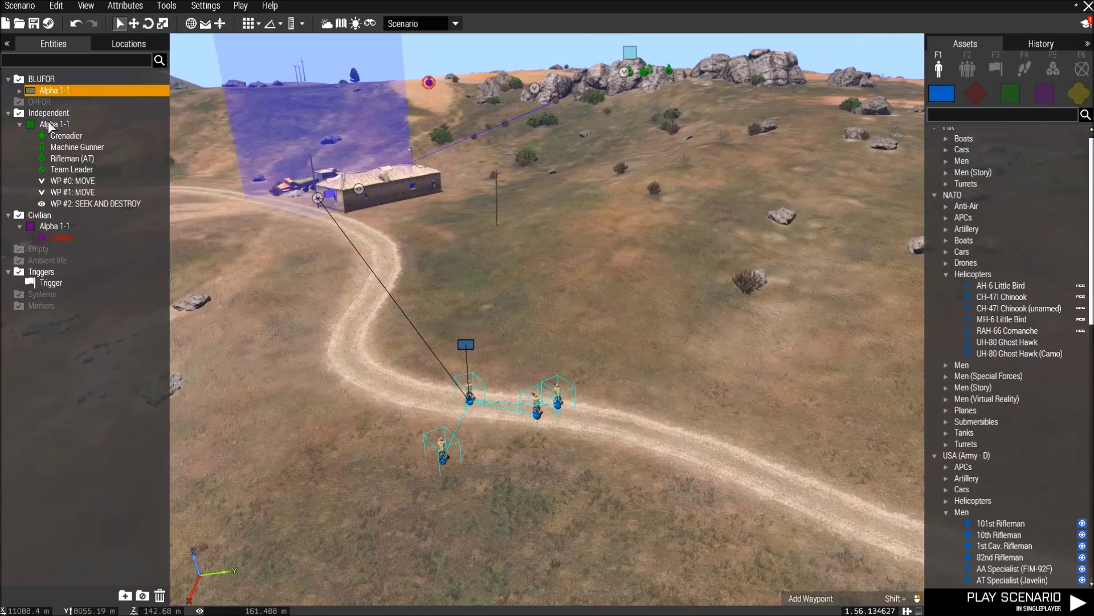
key(w)
right_drag(394, 183, 528, 188)
key(s)
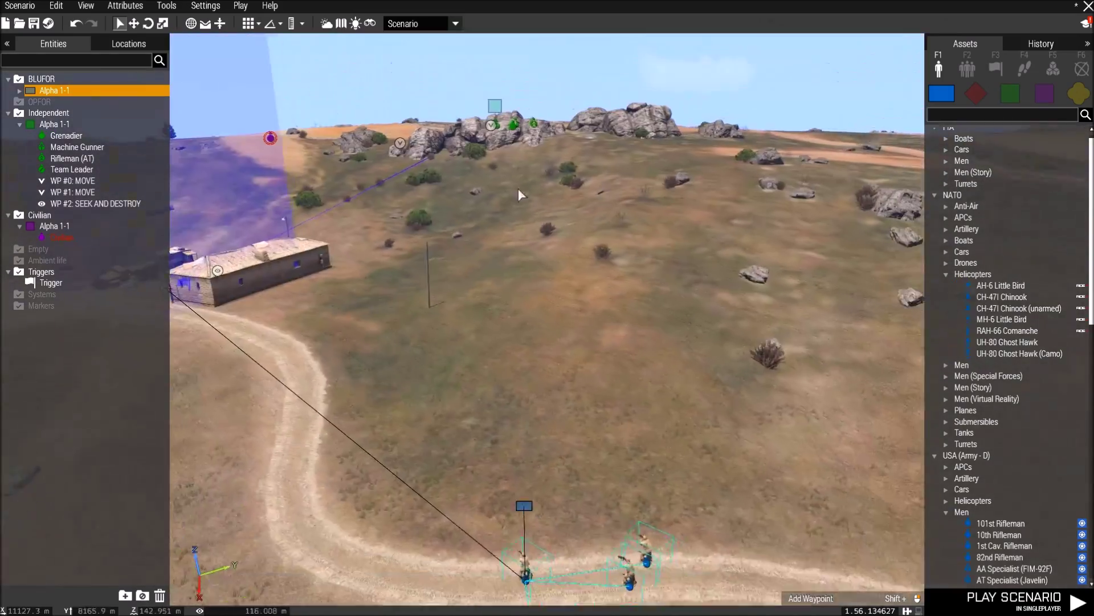
- Centre the view on the Independent Alpha 1-1 group and expand the BLUFOR and Independent group entries in the entity list
double_click(57, 124)
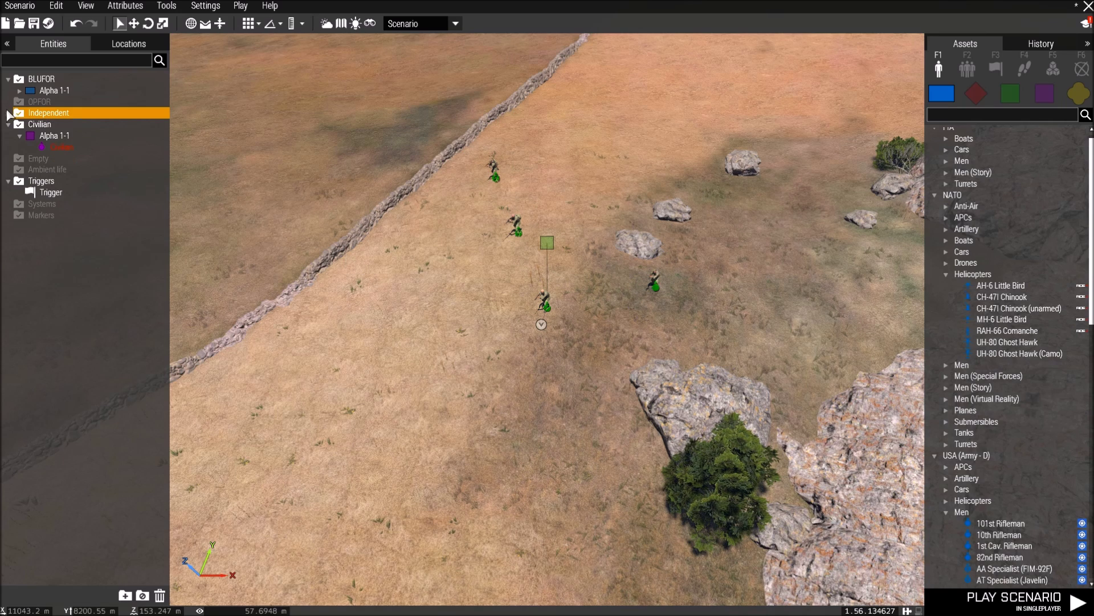
click(20, 124)
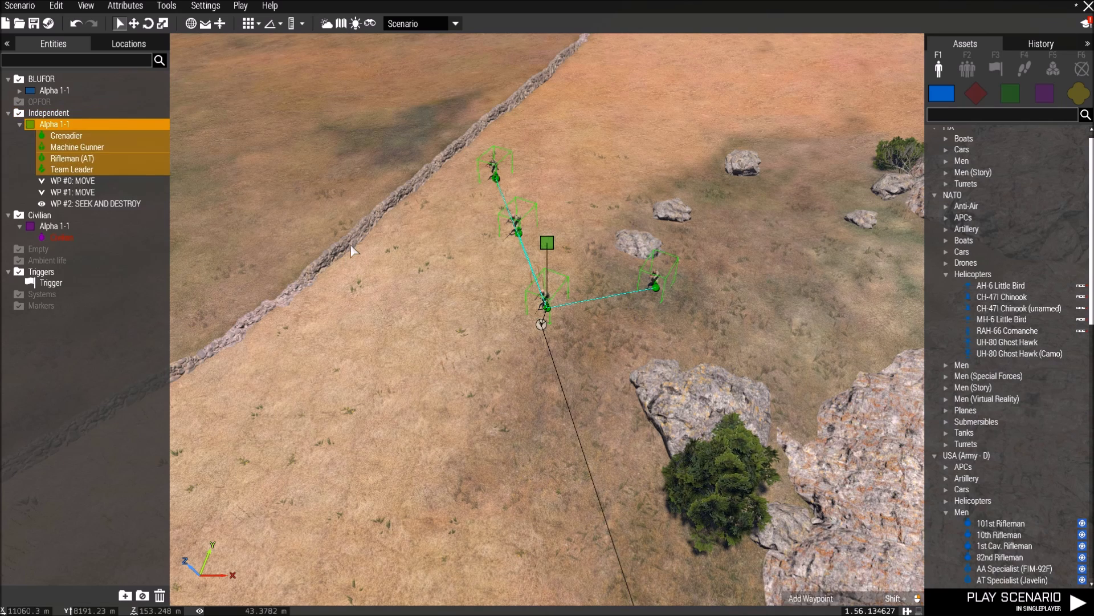
click(330, 249)
click(19, 90)
click(329, 276)
right_drag(330, 276, 717, 212)
key(d)
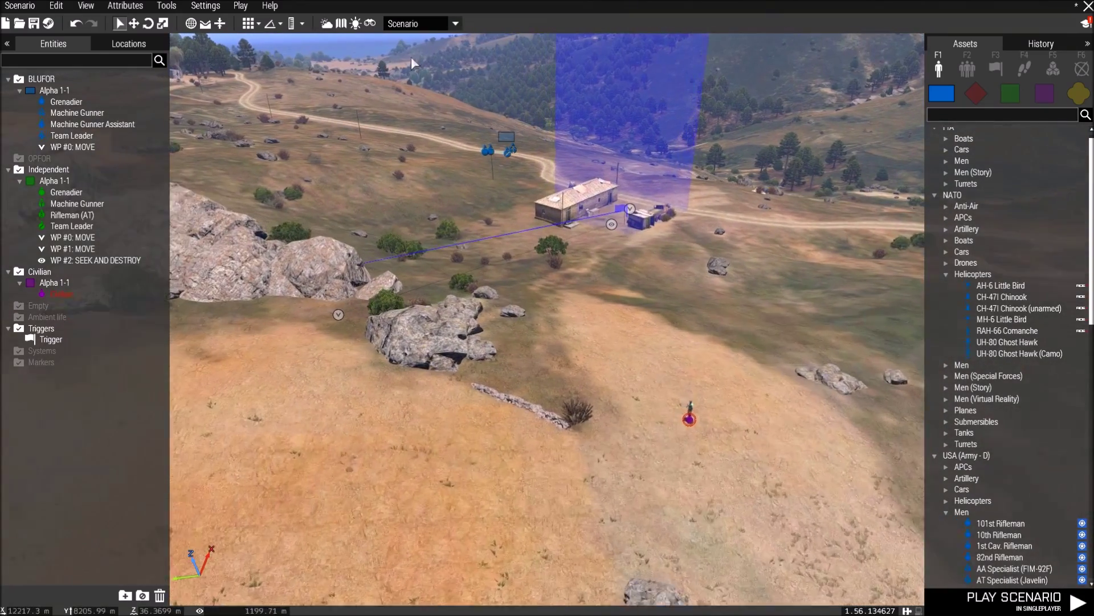
- Raise Overcast Start in the scenario's environment settings and apply it to the scene
click(326, 25)
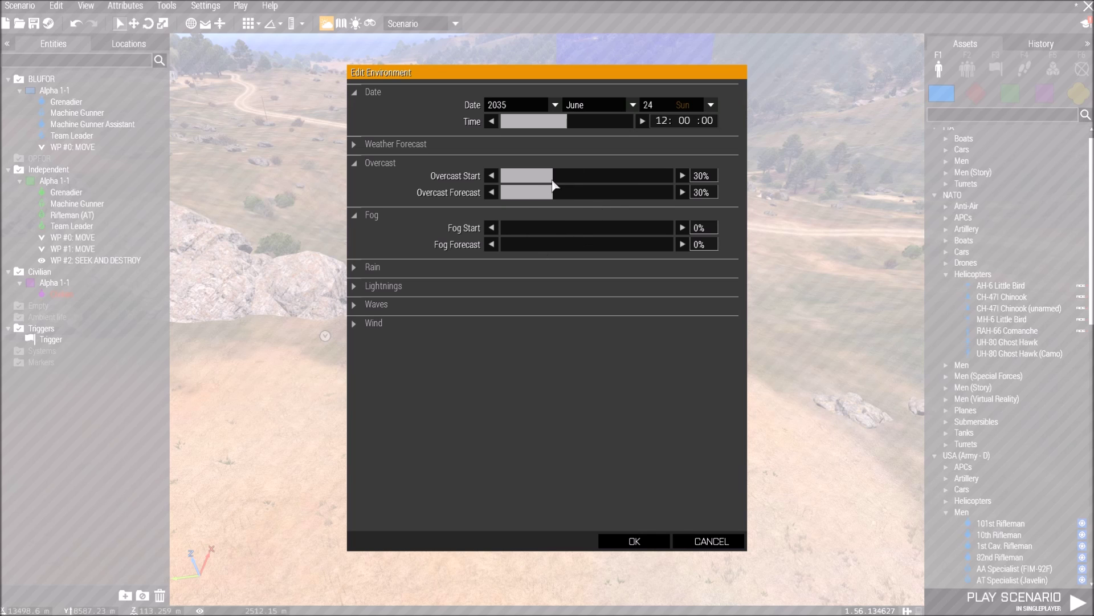
drag(554, 178, 647, 440)
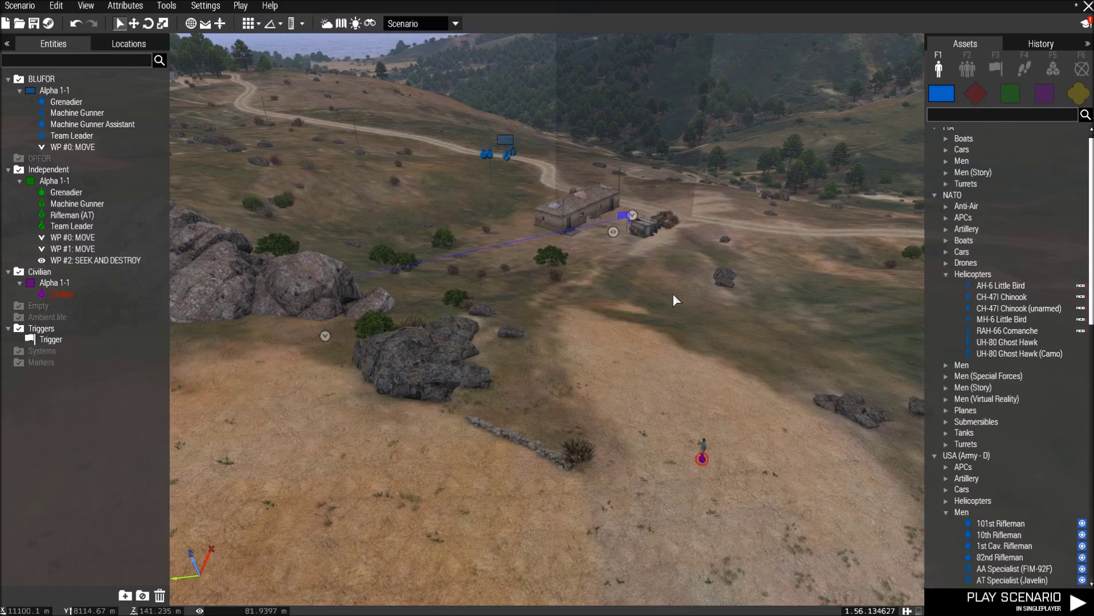
right_drag(673, 293, 564, 282)
- Set Overcast Start to 29% in the environment settings and apply the change
click(327, 23)
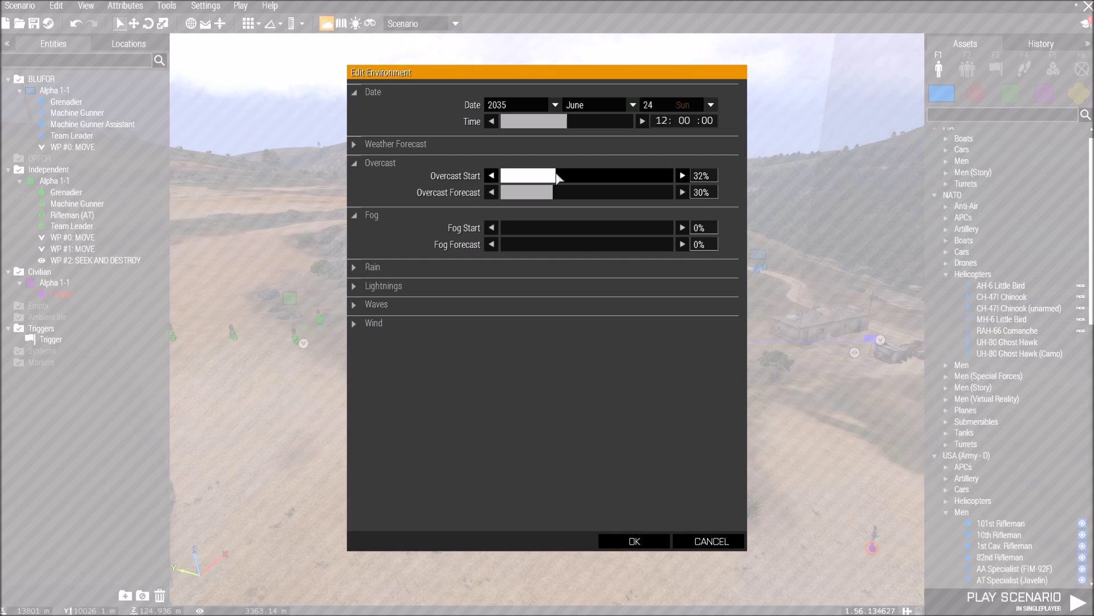
click(376, 282)
click(375, 282)
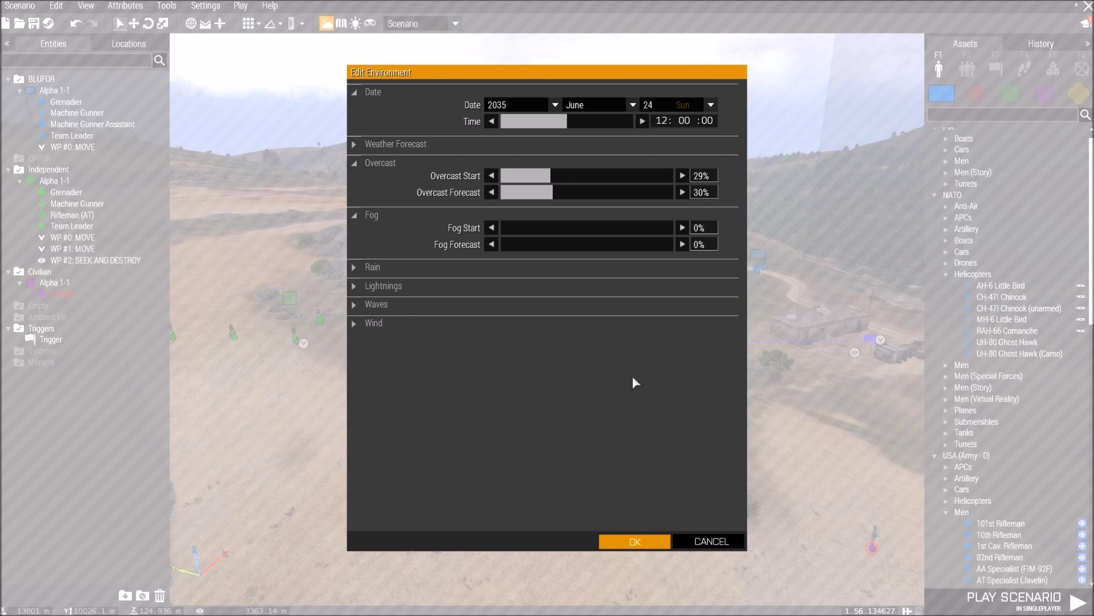
key(Return)
right_drag(472, 392, 554, 321)
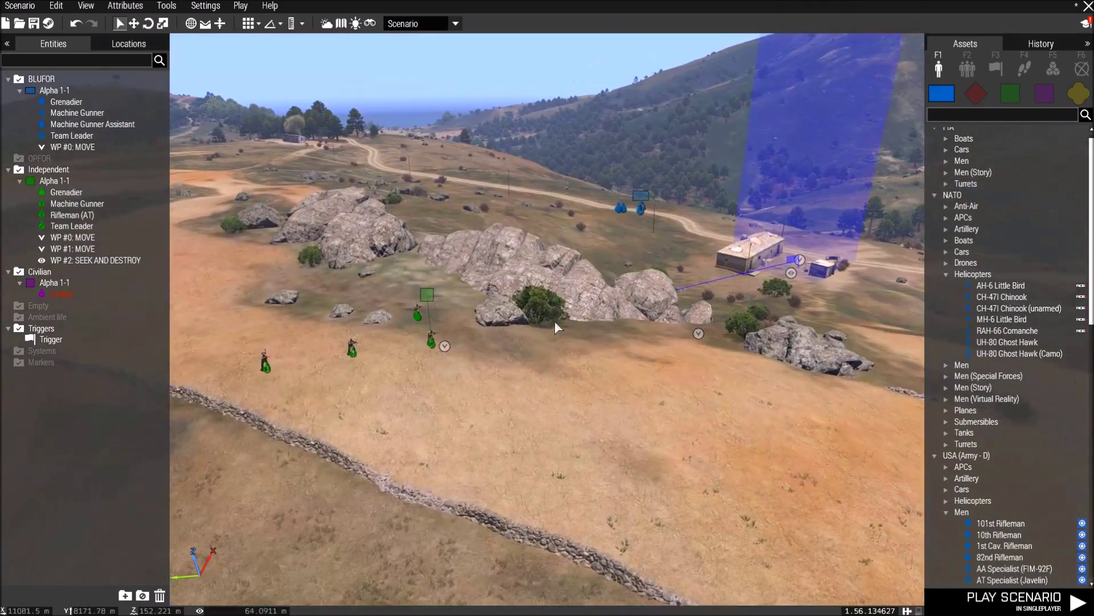
key(w)
key(a)
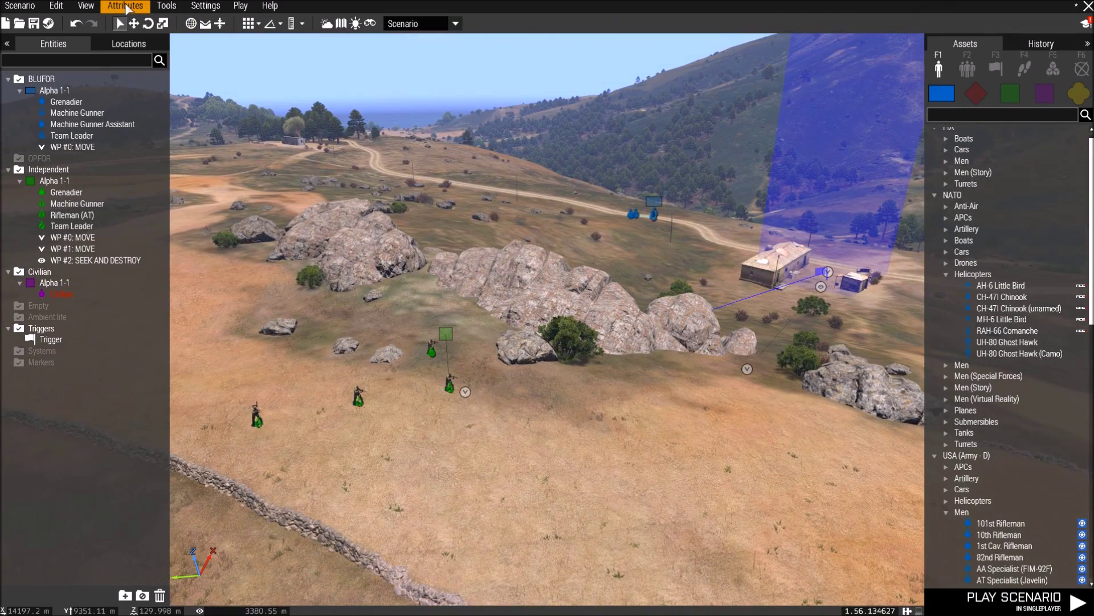
- Set the multiplayer respawn type to Switch to Side Member and apply the change
click(132, 6)
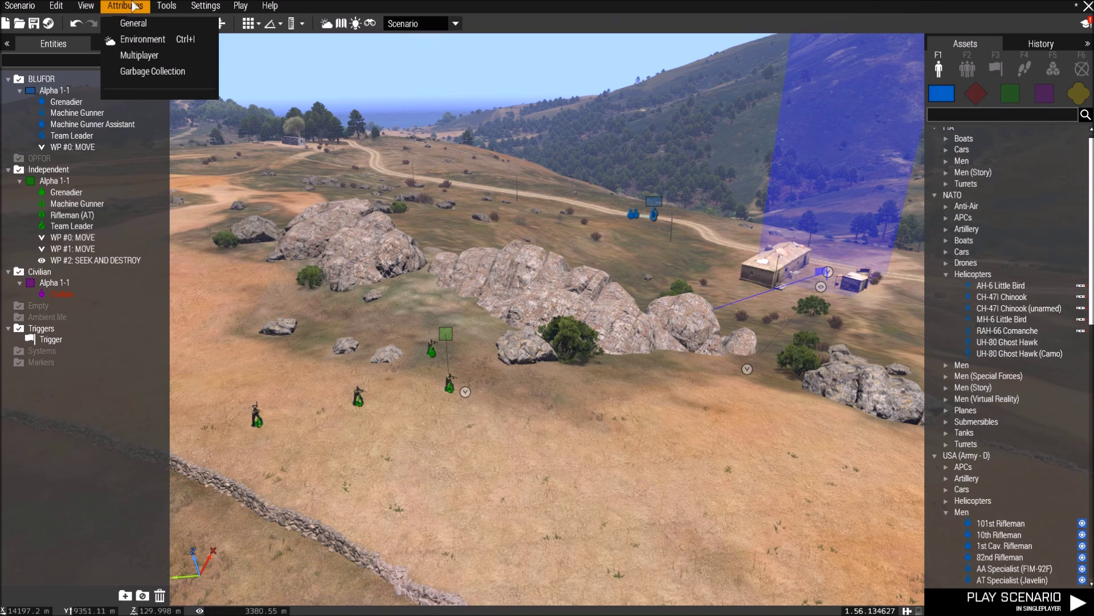
click(137, 55)
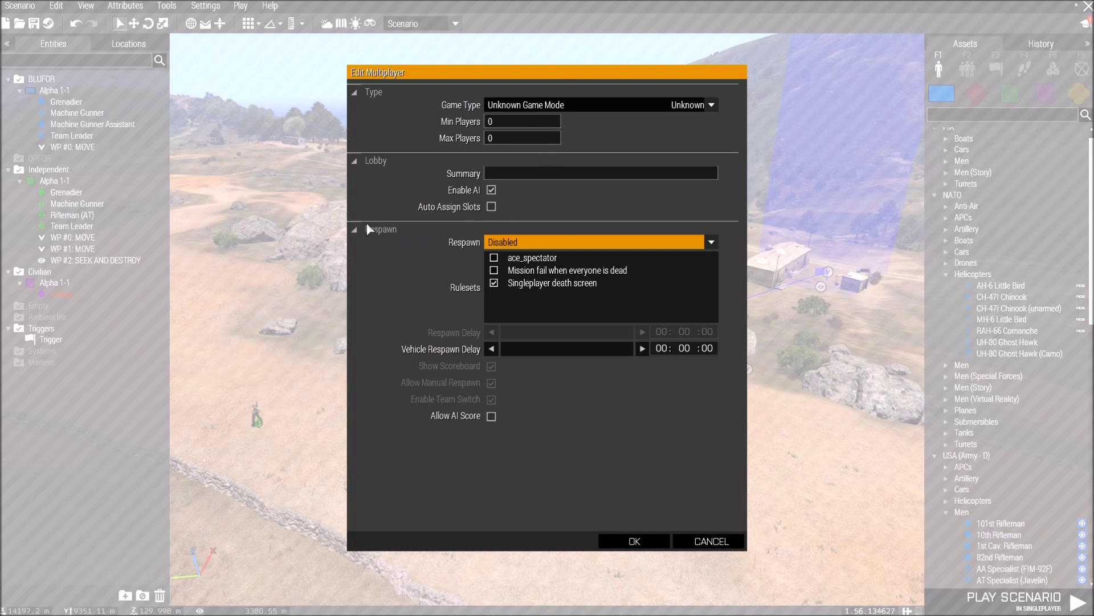
click(545, 244)
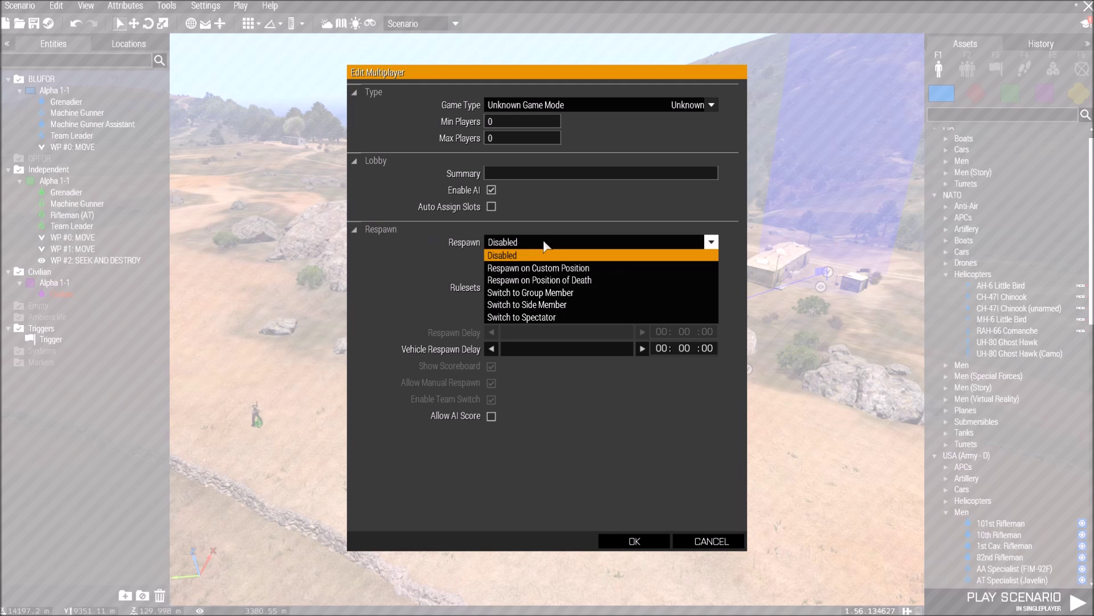
click(556, 306)
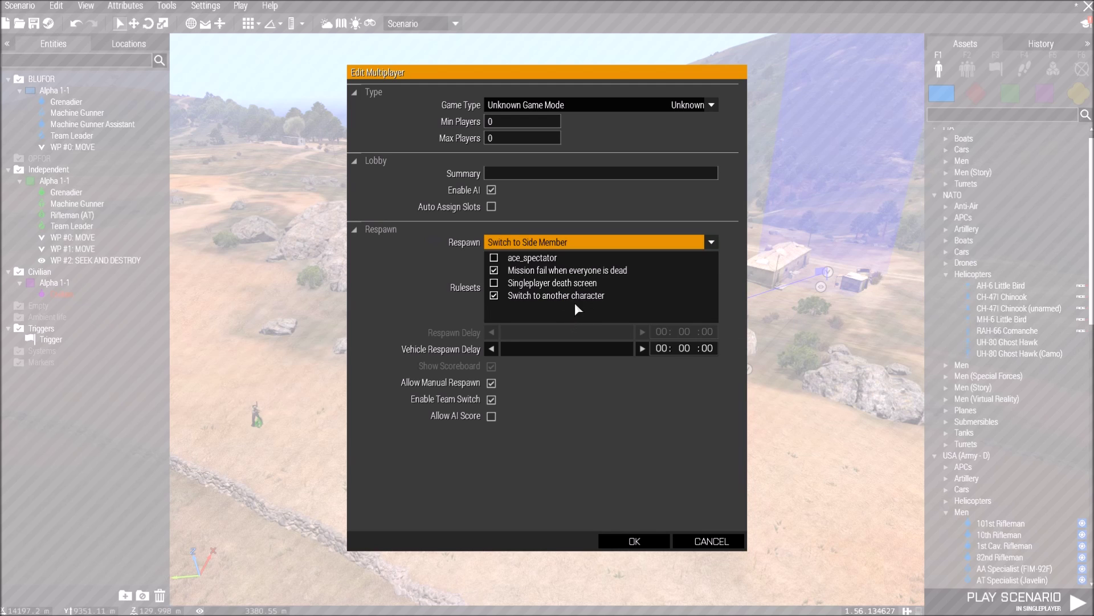
click(623, 541)
right_drag(584, 360, 658, 387)
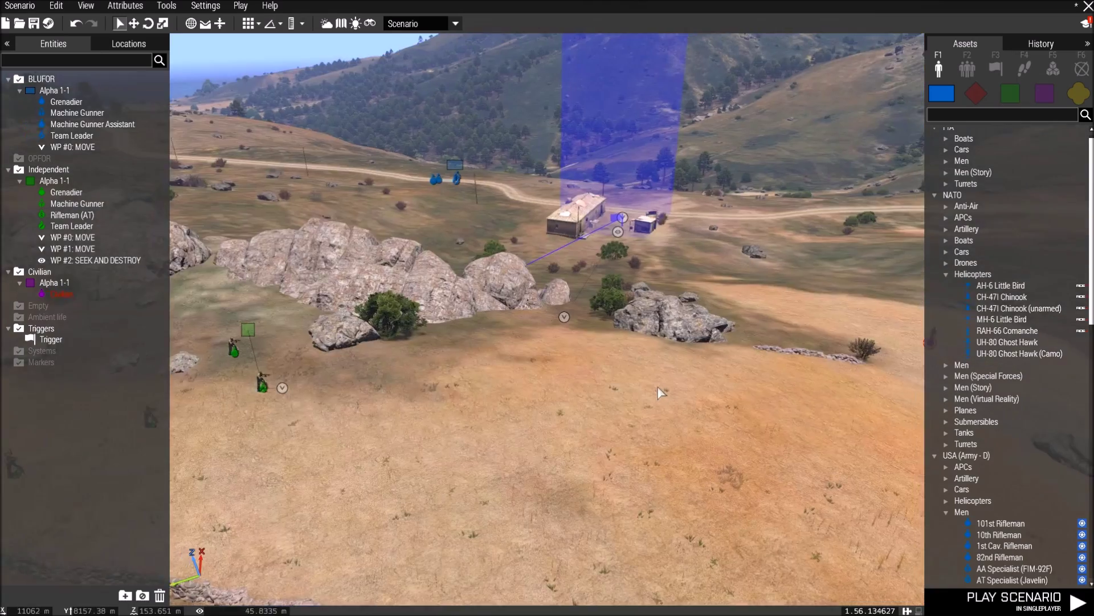
key(w)
key(d)
right_drag(661, 334, 625, 342)
key(w)
key(d)
right_drag(697, 367, 914, 273)
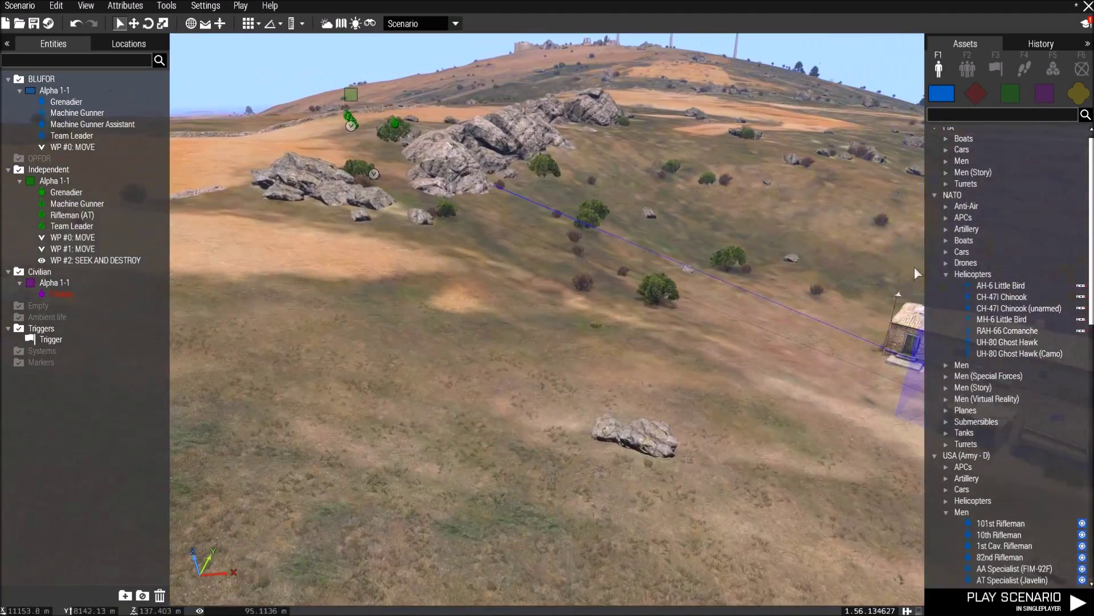
- Collapse the NATO Helicopters and USA (Army - D) Men categories in the asset list
click(946, 275)
click(945, 431)
right_drag(570, 316, 715, 303)
key(a)
key(d)
- View the group assets briefly and return the asset browser to single units
click(968, 69)
click(945, 67)
right_drag(703, 340, 748, 349)
key(a)
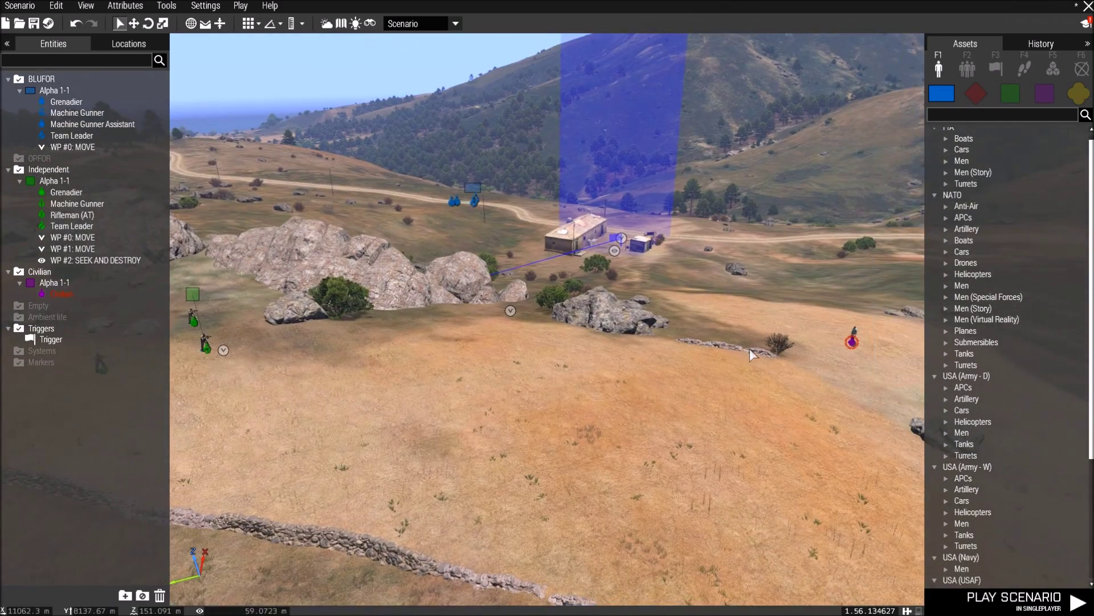